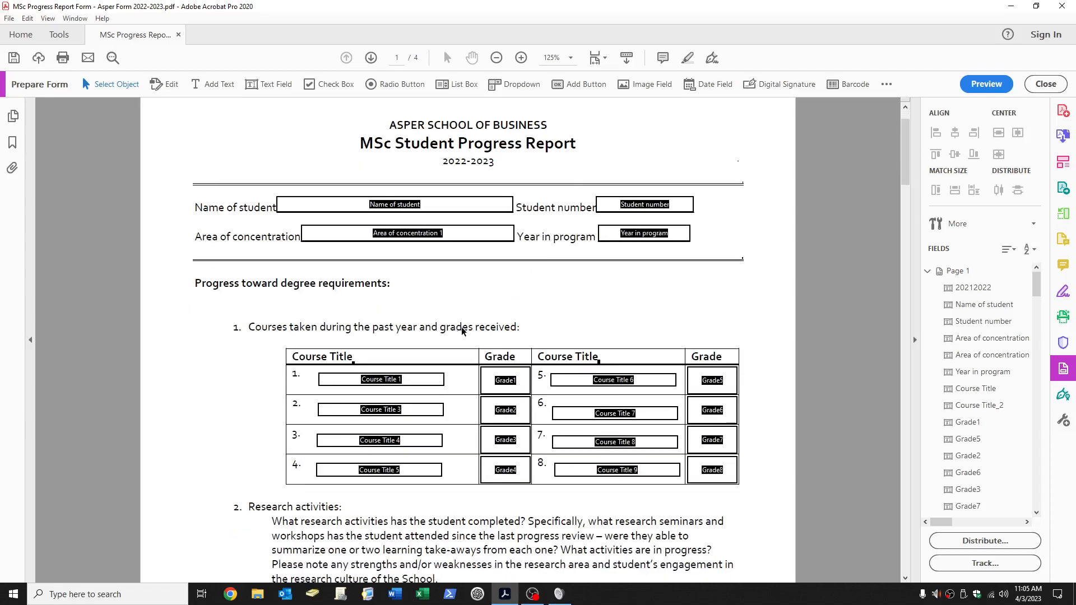
Exit form editing and fill Course Title fields 1–4 with the sample text 'ASDASDAAAA…'
left_click(1045, 84)
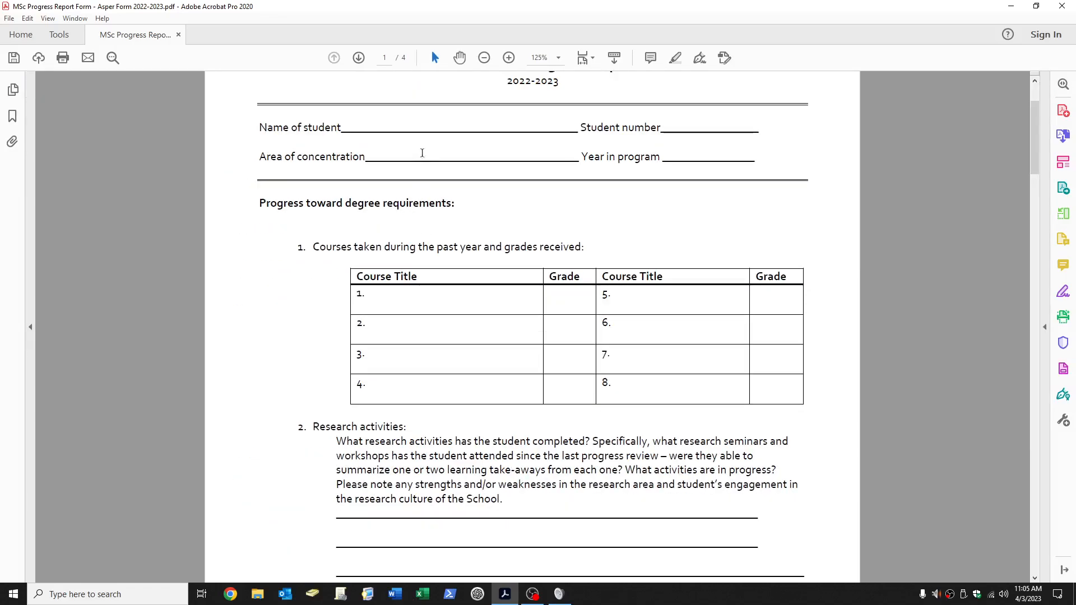
type("ASDASDAAAAAAAAAAAAAAAAAAAAAAAAAAAAAAAAAAAAAAAAAAAAA")
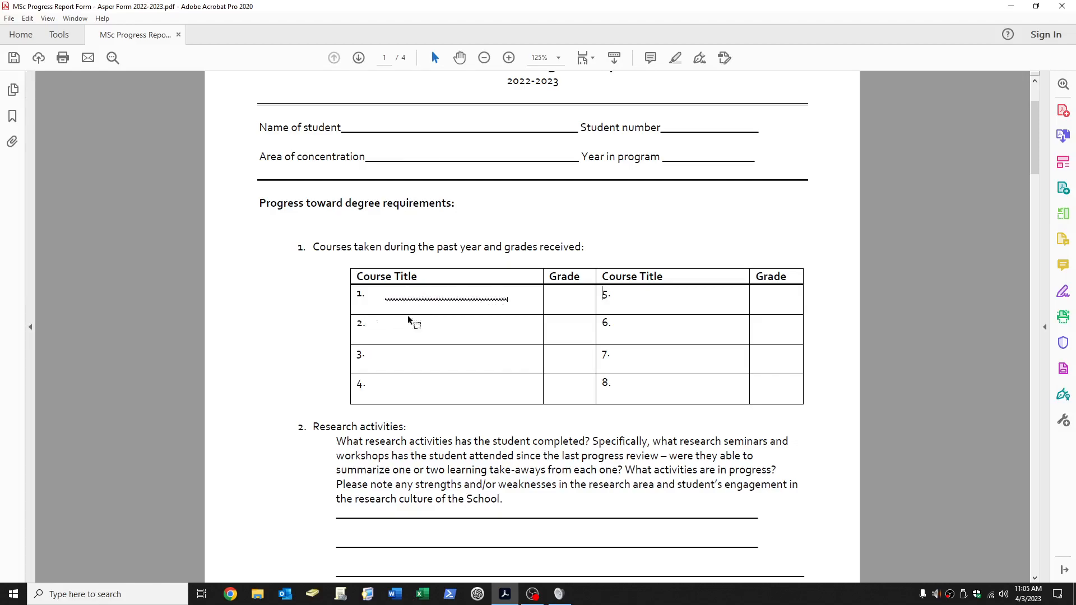
left_click(438, 328)
key("ctrl+v")
left_click(440, 358)
key("ctrl+v")
left_click(423, 392)
key("ctrl+v")
Paste the sample text into Course Title fields 5–7, undoing the paste into field 8
left_click(655, 300)
key("ctrl+v")
left_click(650, 335)
key("ctrl+v")
left_click(643, 360)
key("ctrl+v")
left_click(642, 385)
key("ctrl+v")
key("ctrl+z")
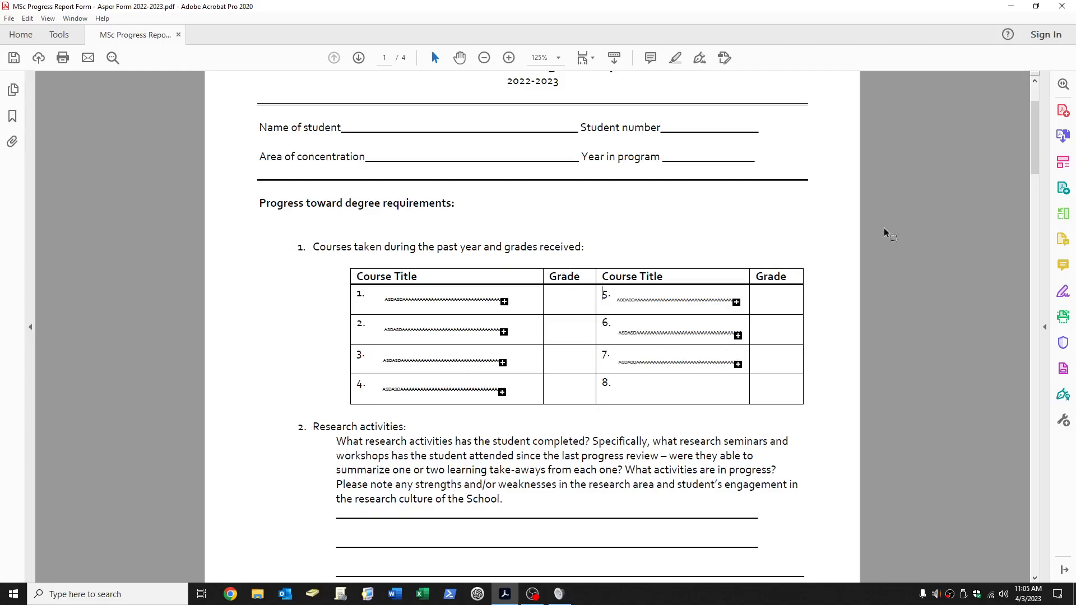
Reopen Prepare Form with the form fields shown and editable
left_click(1060, 370)
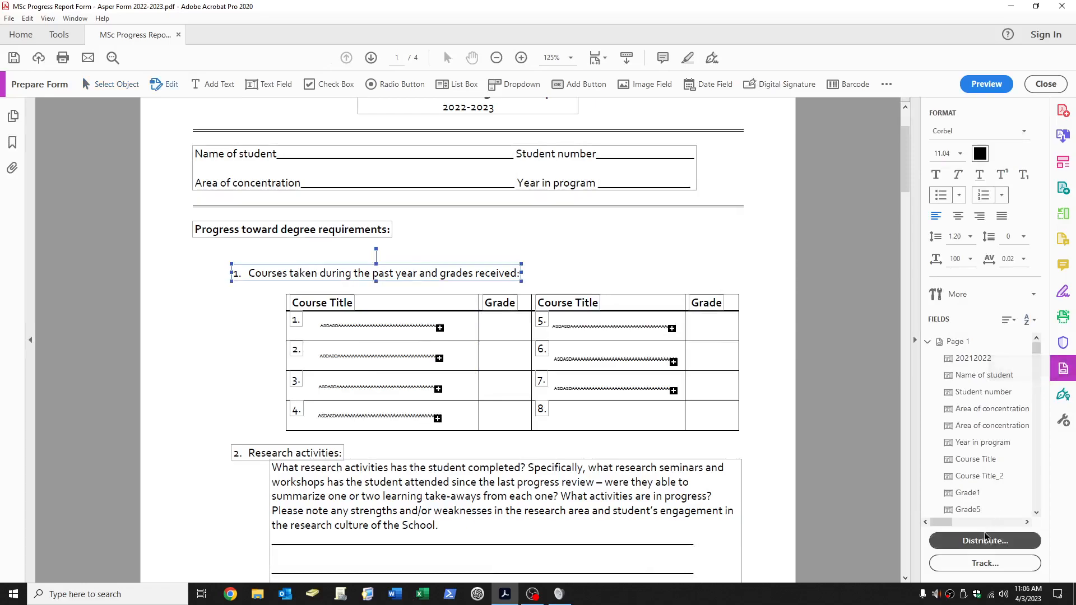
left_click(1043, 84)
left_click(1062, 368)
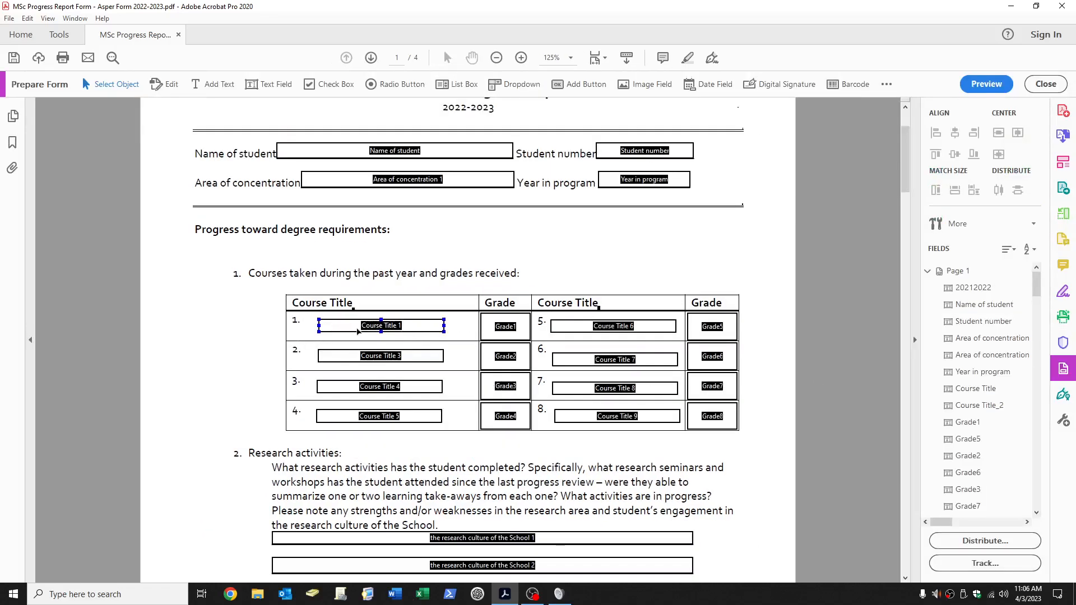
left_click(294, 321)
left_click(606, 359)
Delete left-column Course Title fields 1–4, restoring fields 6–9 after deleting them
left_click_drag(425, 438, 404, 326)
key("Delete")
left_click_drag(629, 427, 636, 337)
key("Delete")
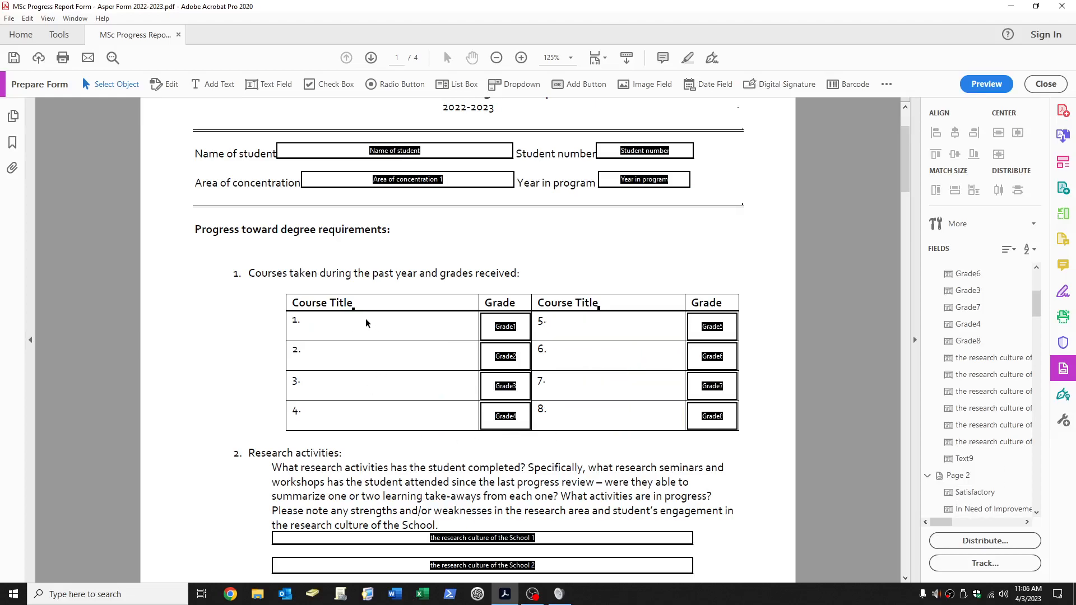
key("ctrl+z")
right_click(319, 318)
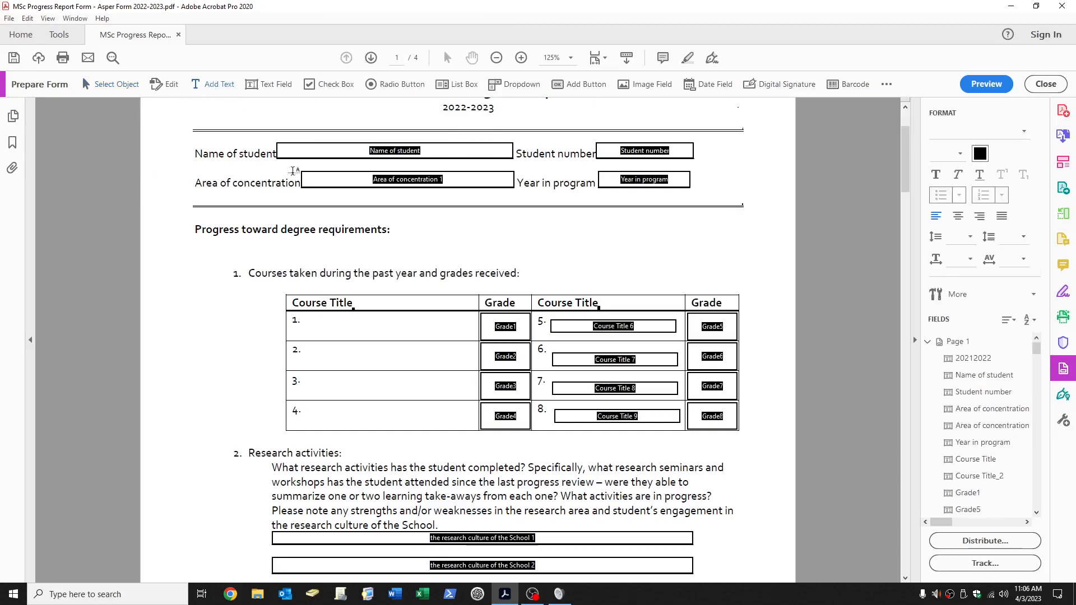
Place a new text field in course row 1 and name it CourseTitle1
left_click(272, 85)
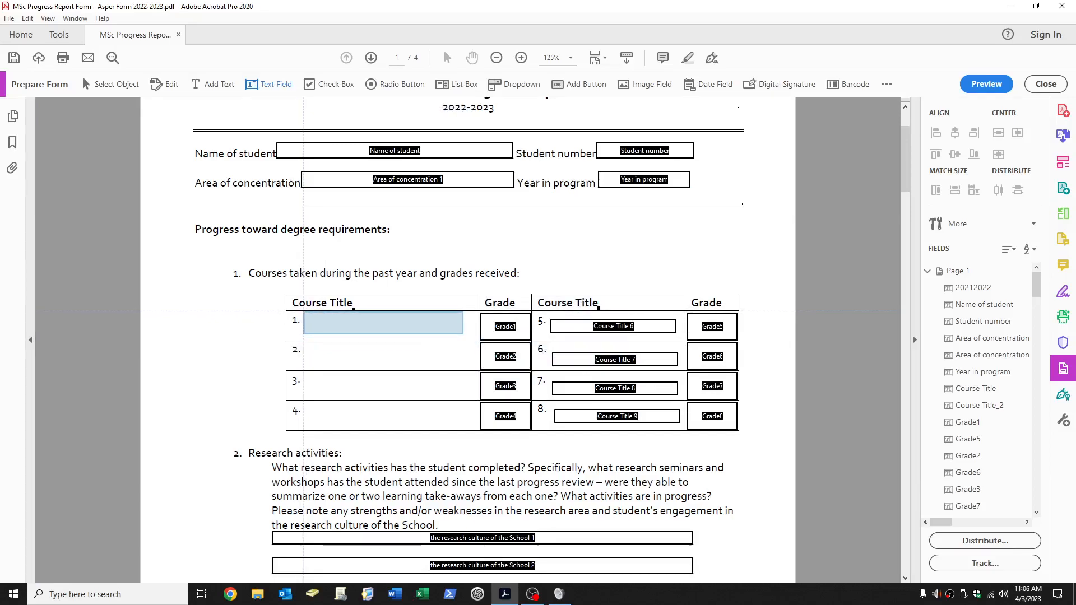
left_click(445, 338)
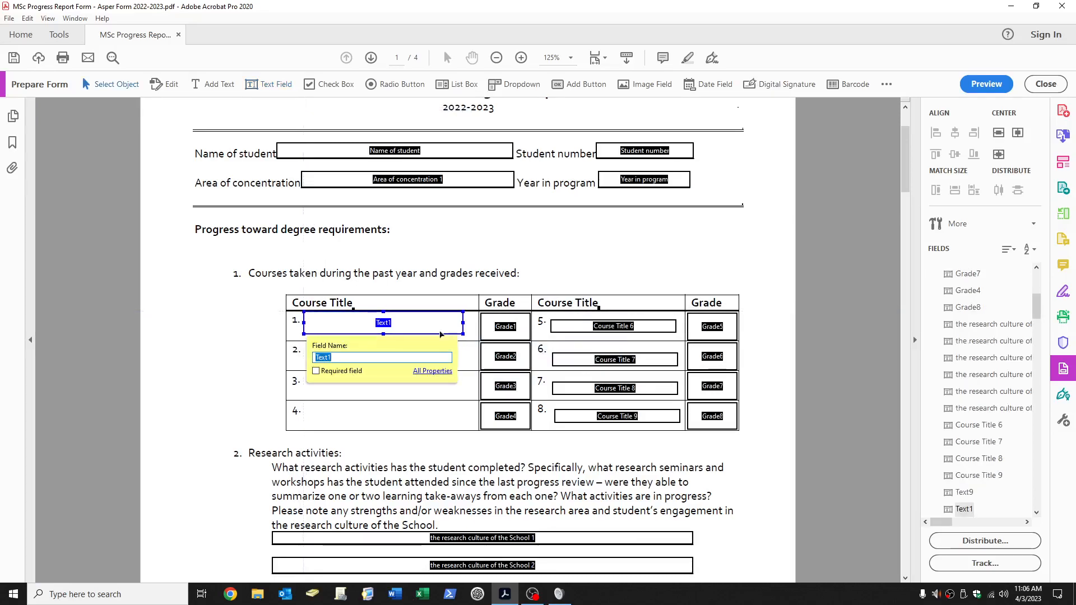
left_click(356, 358)
double_click(356, 358)
key("BackSpace")
type("cO")
key("BackSpace")
key("BackSpace")
type("CourseTitle")
key("Return")
Confirm the CourseTitle1 name and undo an accidental shift of the field
double_click(380, 359)
left_click(381, 359)
key("Return")
left_click_drag(463, 334, 464, 335)
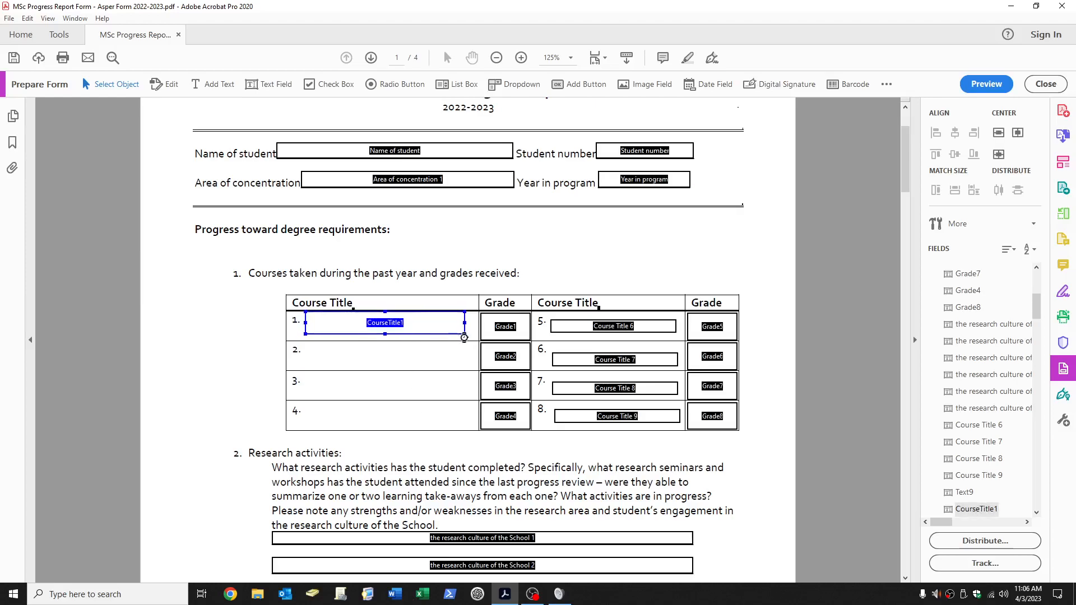
key("ctrl+z")
scroll(463, 340, "up", 4)
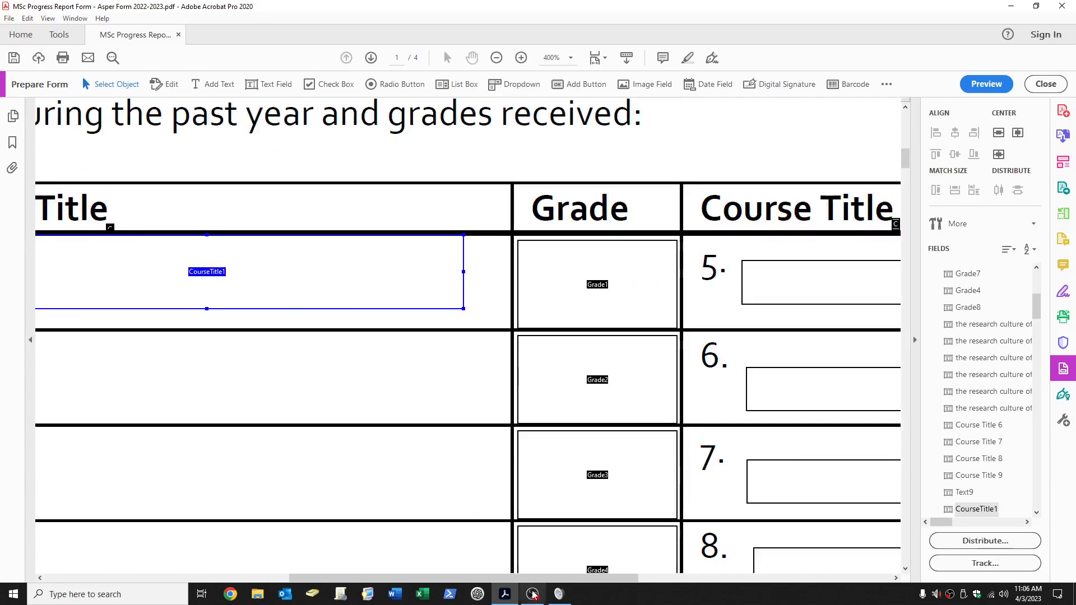
Enlarge the CourseTitle1 field to fill row 1's Course Title cell
left_click_drag(493, 578, 418, 578)
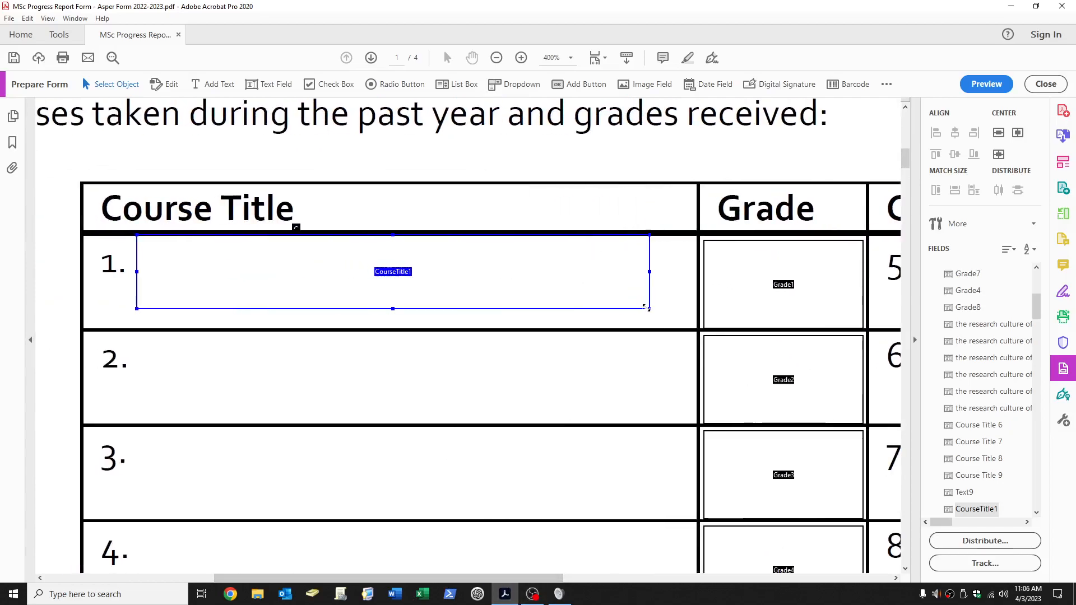
left_click(651, 314)
left_click(650, 308)
left_click_drag(650, 313, 693, 327)
left_click(639, 391)
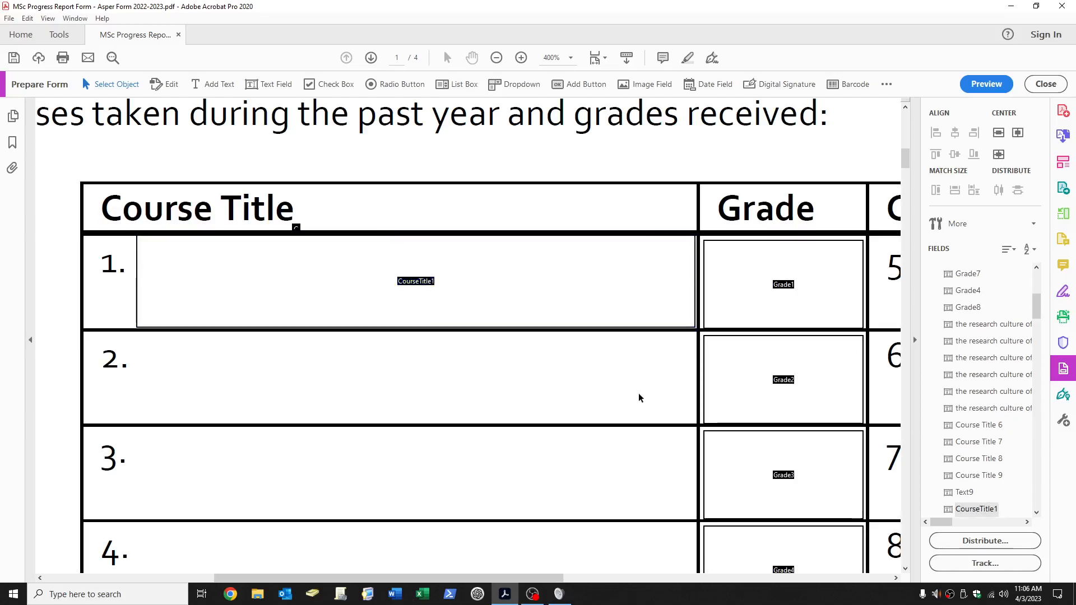
Nudge CourseTitle1 down and raise its bottom edge to sit inside the cell
scroll(637, 395, "down", 1)
left_click(554, 307)
key("Down")
left_click(554, 412)
scroll(549, 381, "up", 2)
left_click(517, 259)
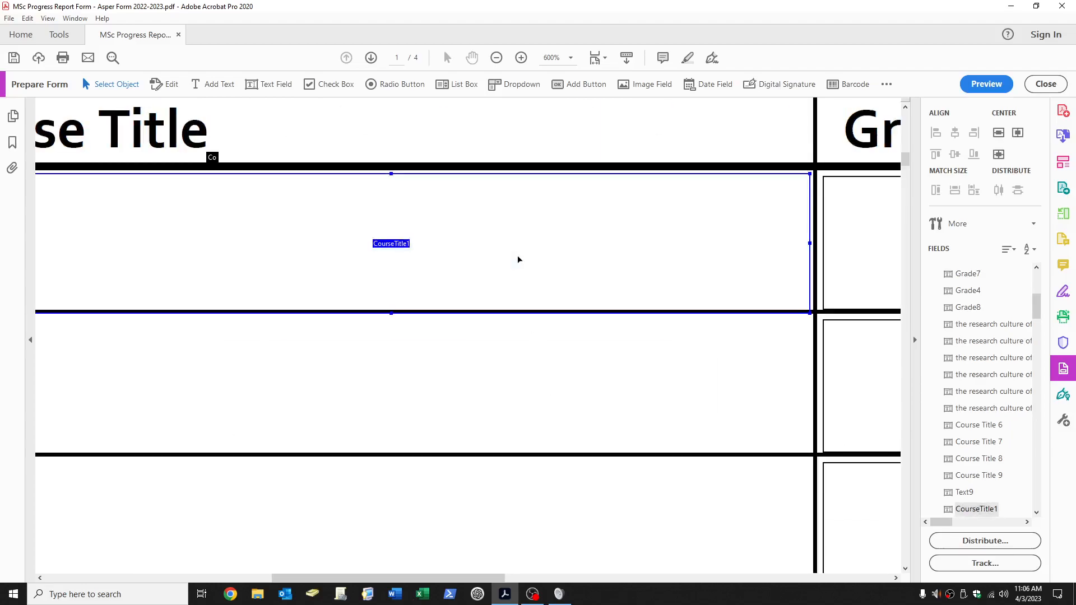
left_click(566, 415)
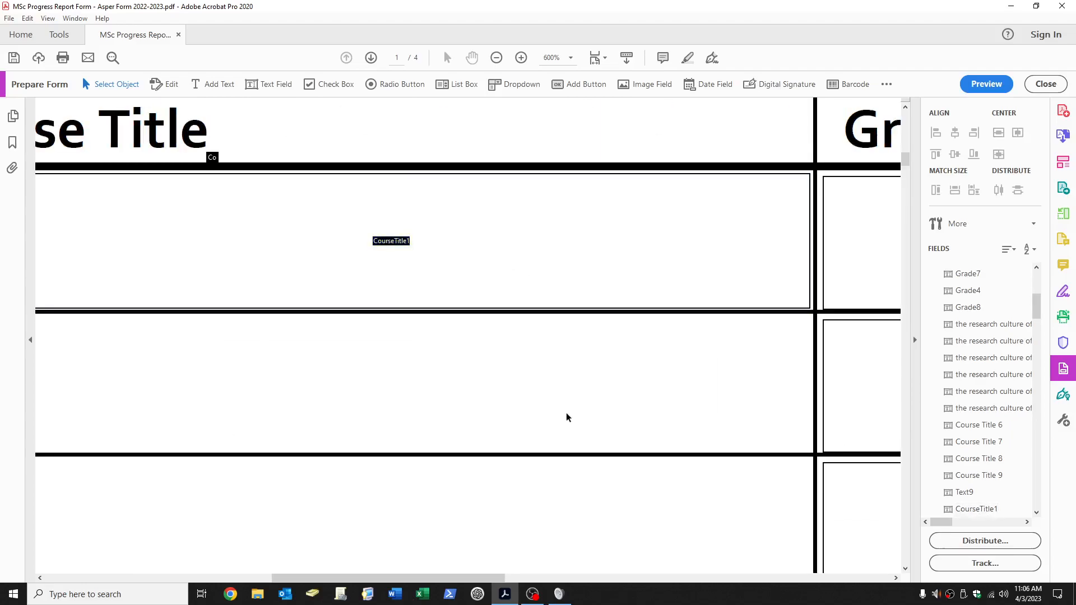
scroll(558, 410, "down", 2)
left_click(553, 328)
key("shift+Up")
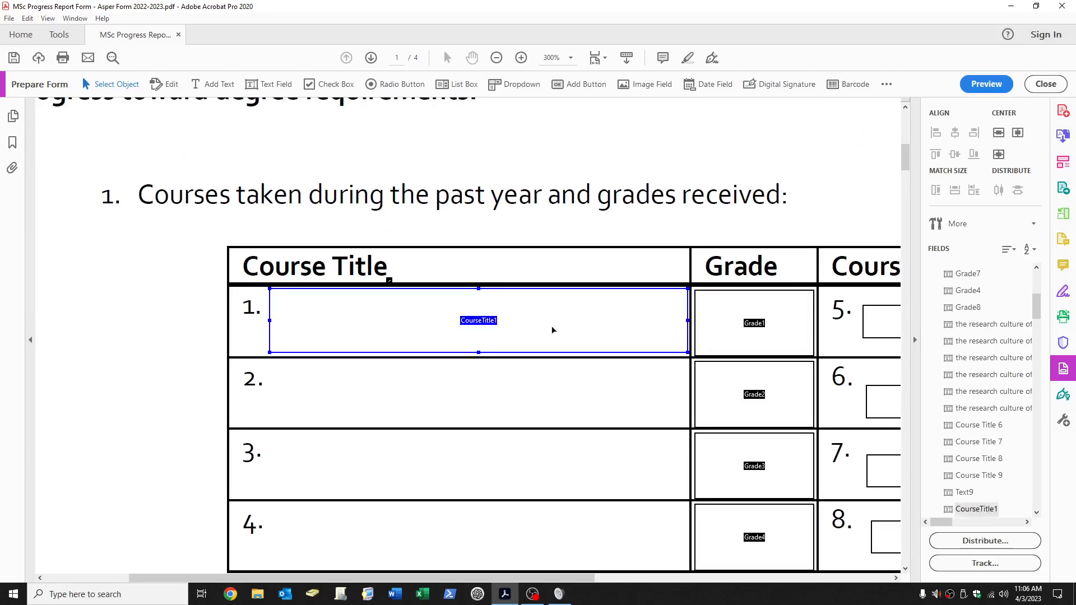
left_click(434, 426)
Shift CourseTitle1 slightly left and widen it slightly to the right
left_click(608, 299)
key("Left")
key("Left")
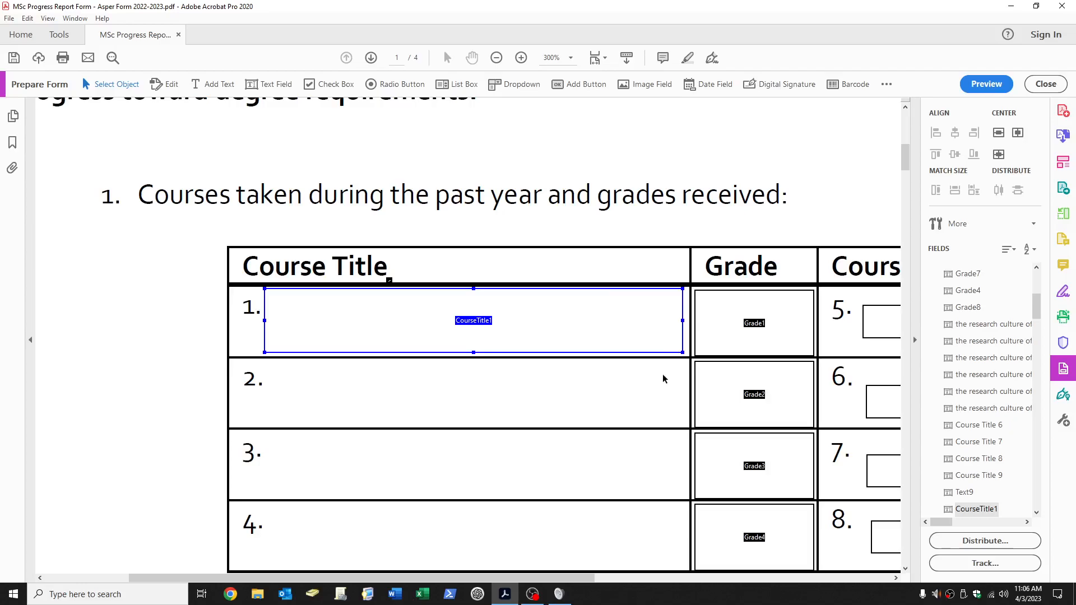
key("shift+Right")
left_click(662, 375)
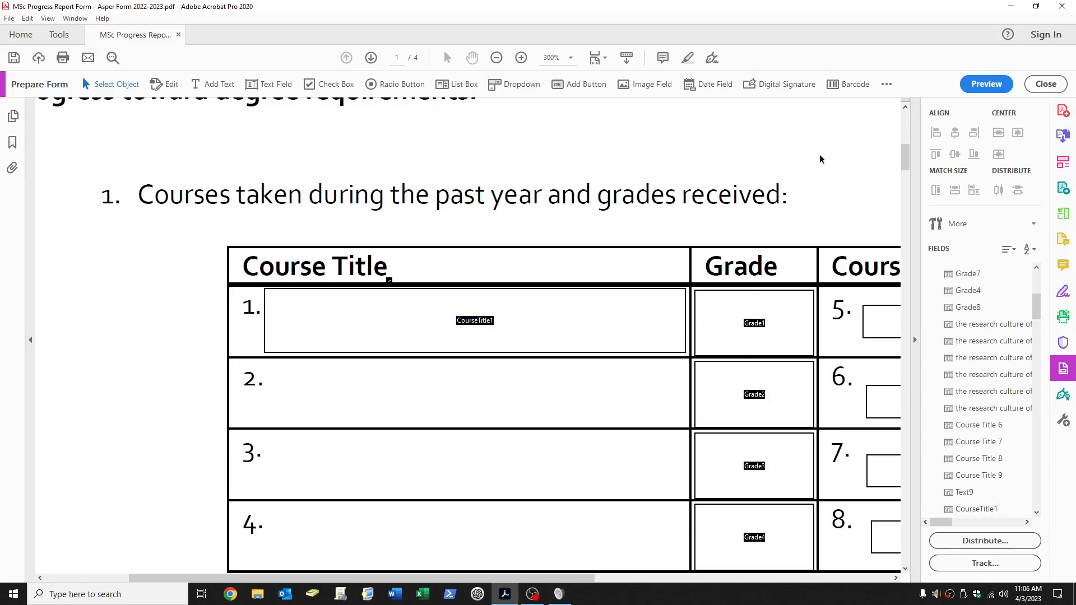
left_click(606, 328)
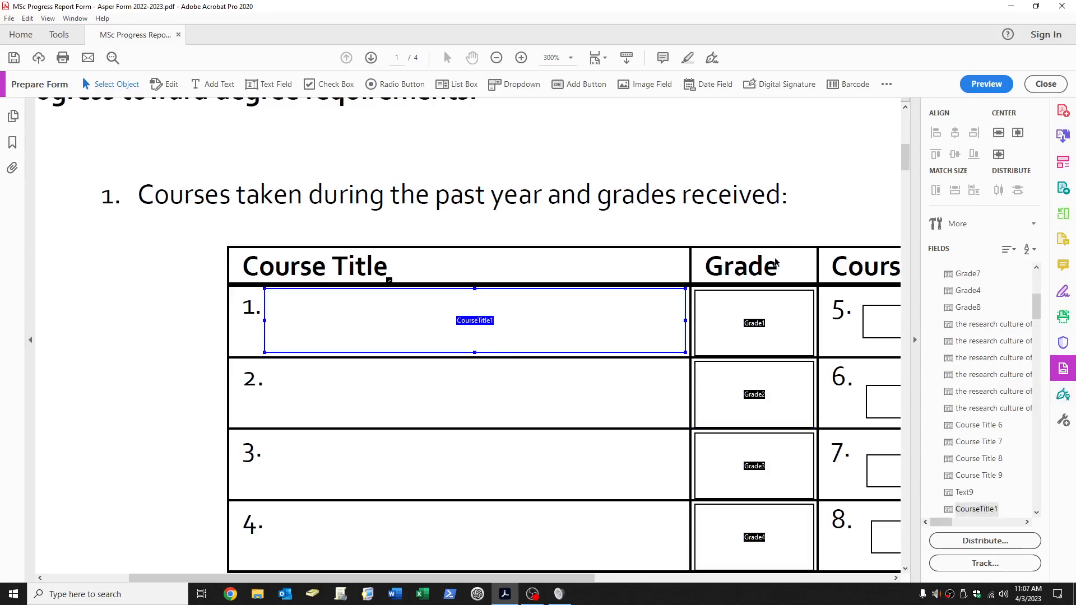
key("ctrl+2")
Open the CourseTitle1 field's properties and look through its tabs
right_click(383, 293)
left_click(448, 306)
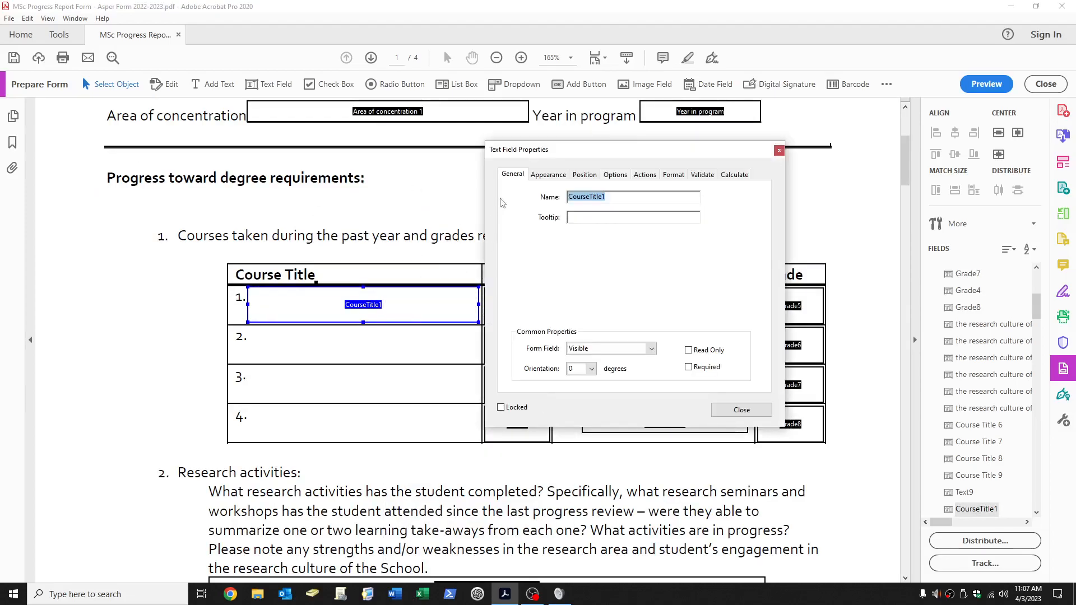
left_click(594, 174)
left_click(644, 174)
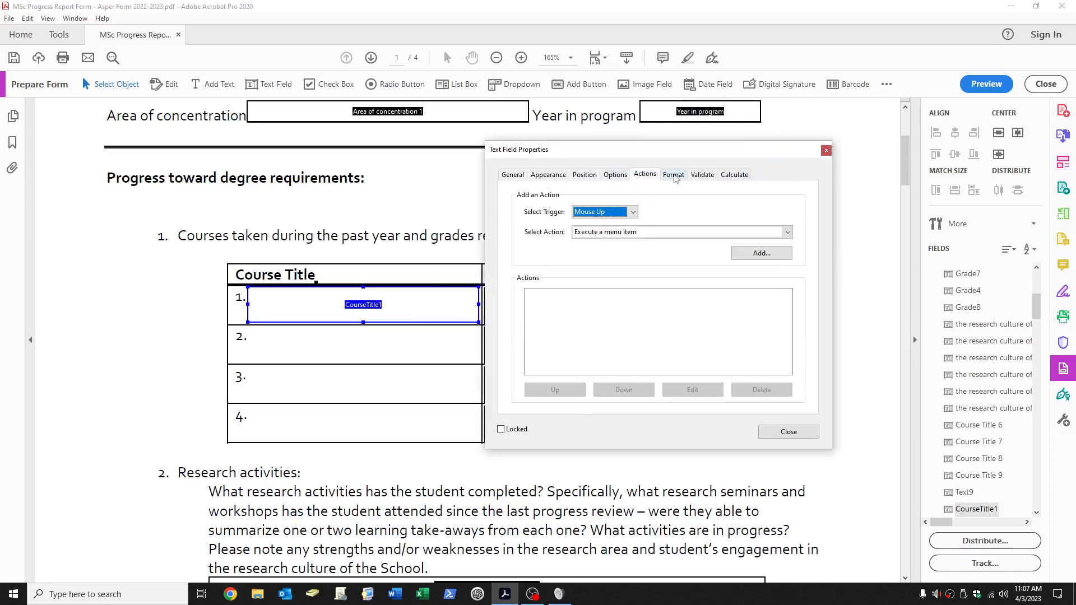
left_click(673, 175)
left_click(702, 174)
left_click(734, 174)
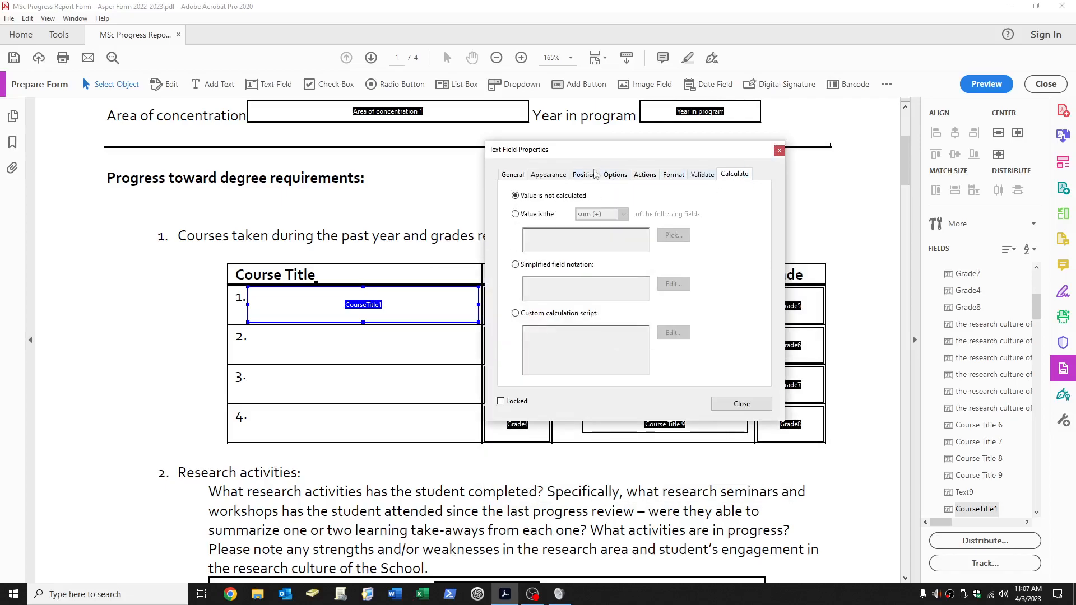
left_click(562, 174)
Give CourseTitle1 a black border, lavender fill and Auto font size
left_click(581, 212)
left_click(581, 234)
left_click(581, 231)
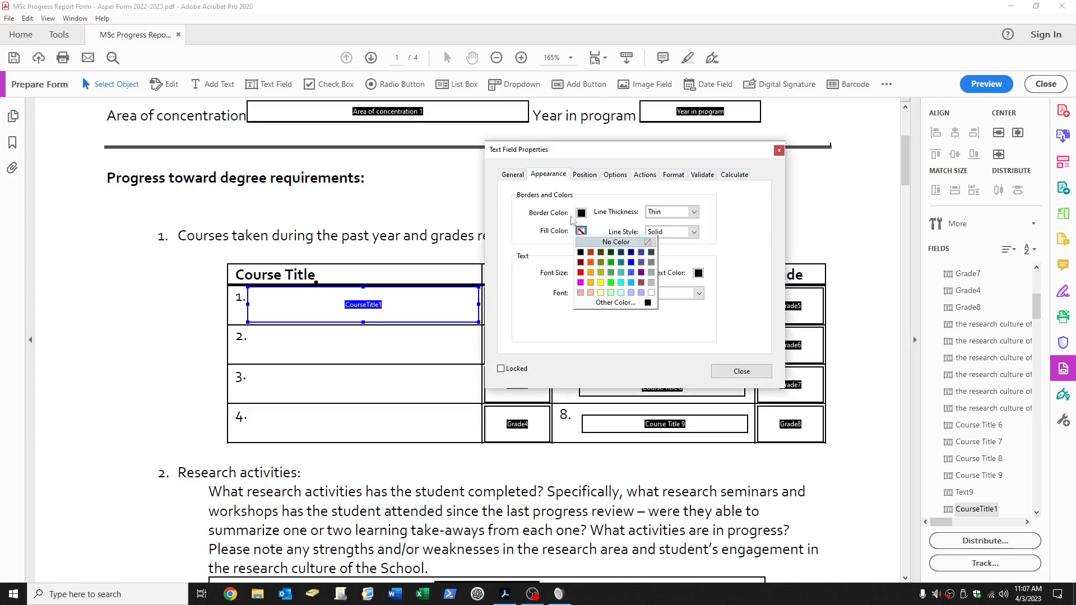
left_click(640, 292)
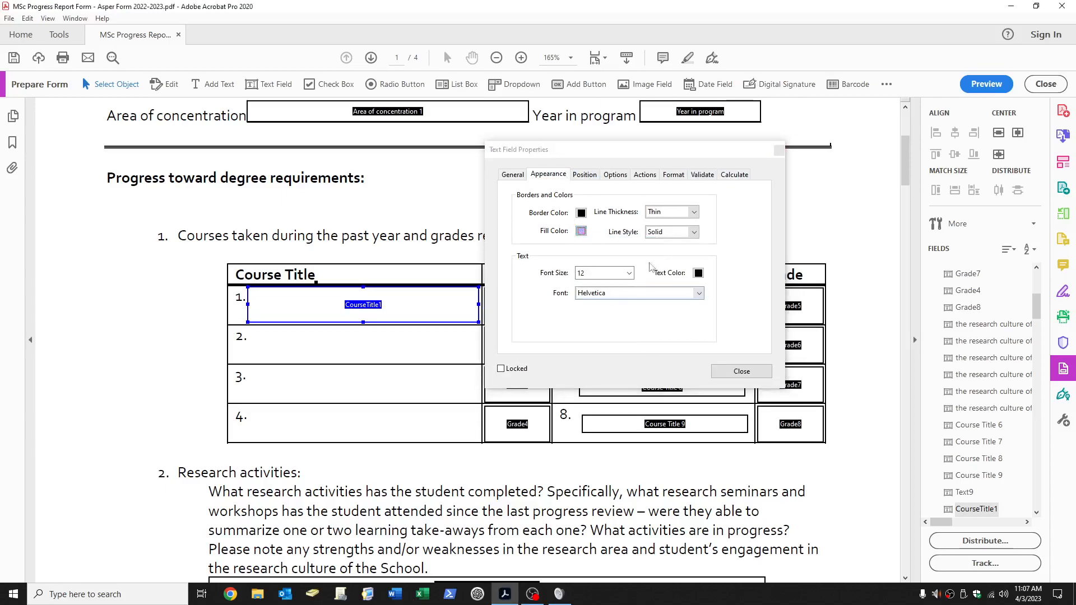
left_click(628, 273)
left_click(602, 284)
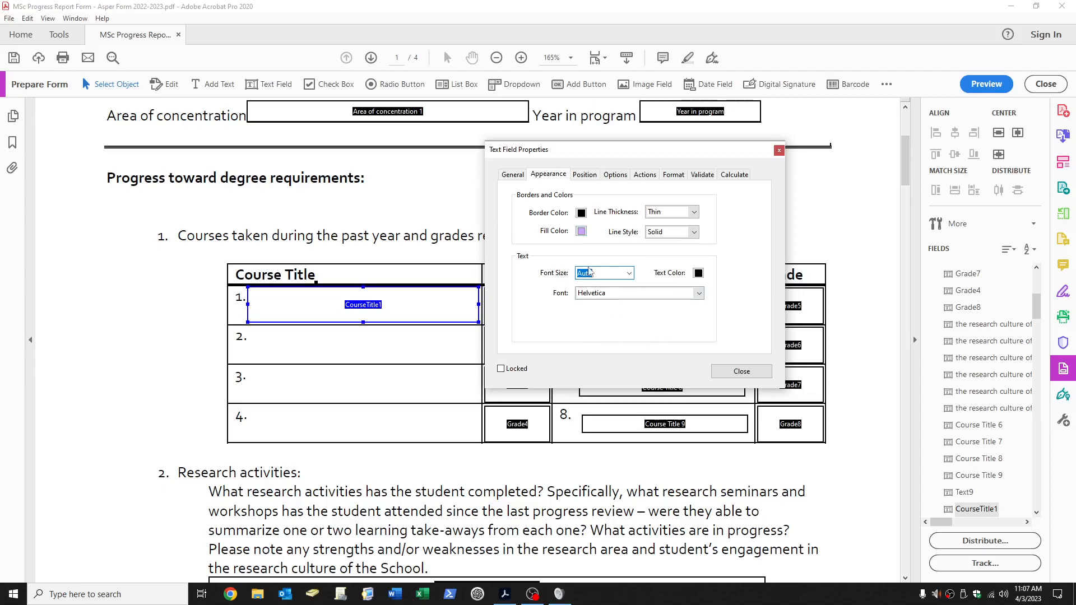
Review the remaining property tabs, close the dialog and exit form editing
left_click(588, 177)
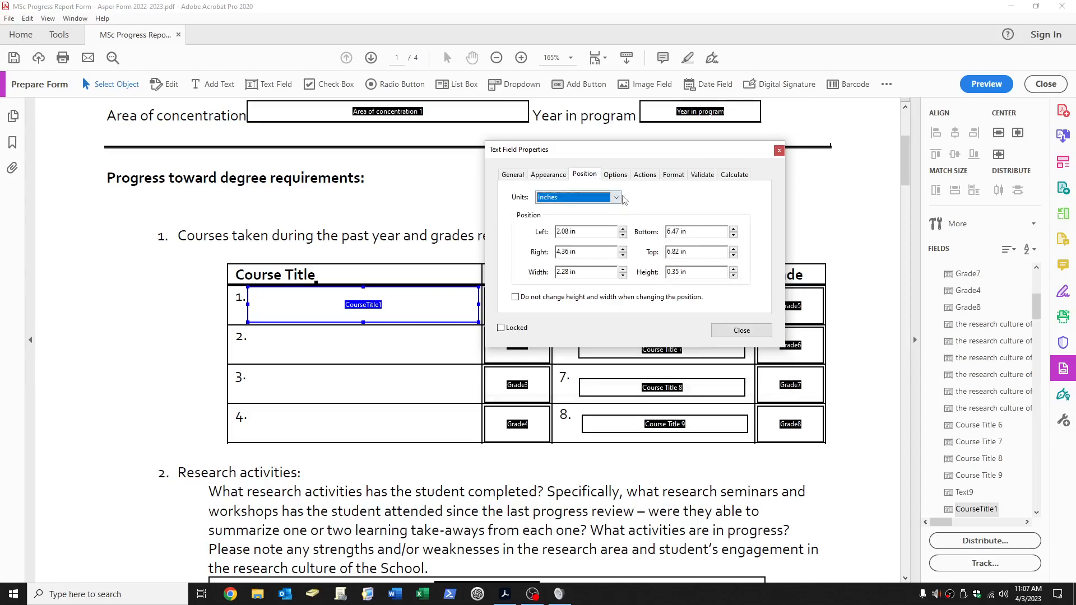
left_click(615, 175)
left_click(644, 175)
left_click(674, 176)
left_click(702, 175)
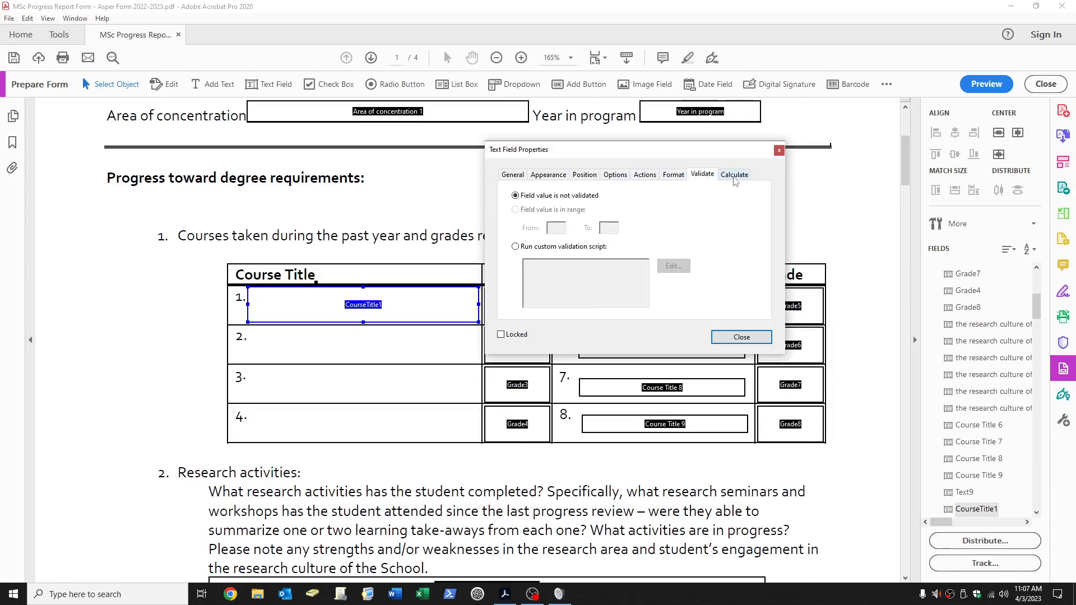
left_click(734, 175)
left_click(745, 404)
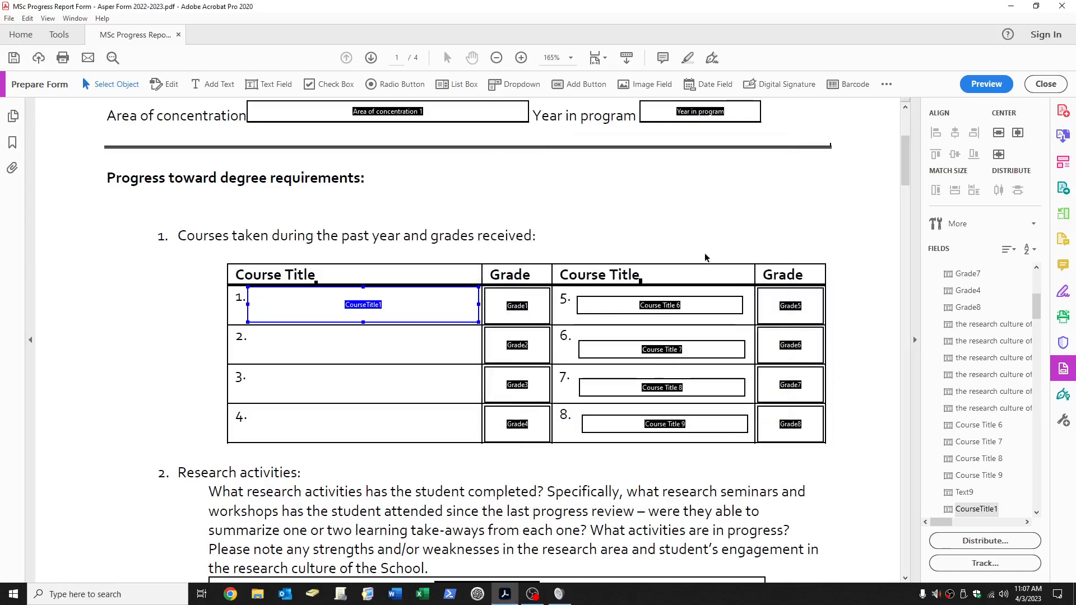
left_click(1046, 84)
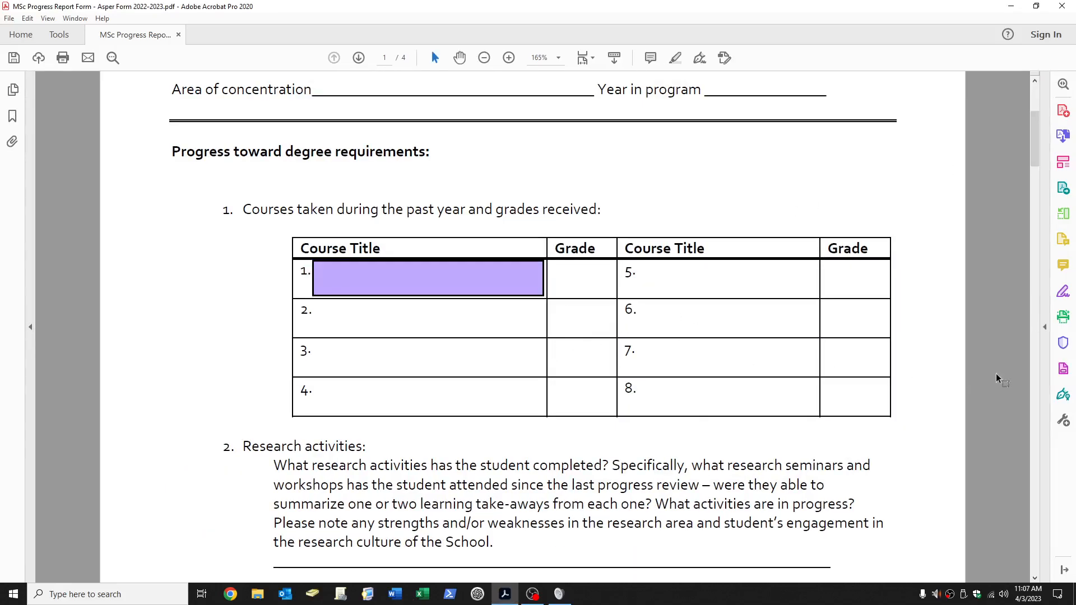
Nudge CourseTitle1 down and raise its bottom edge slightly
left_click(388, 307)
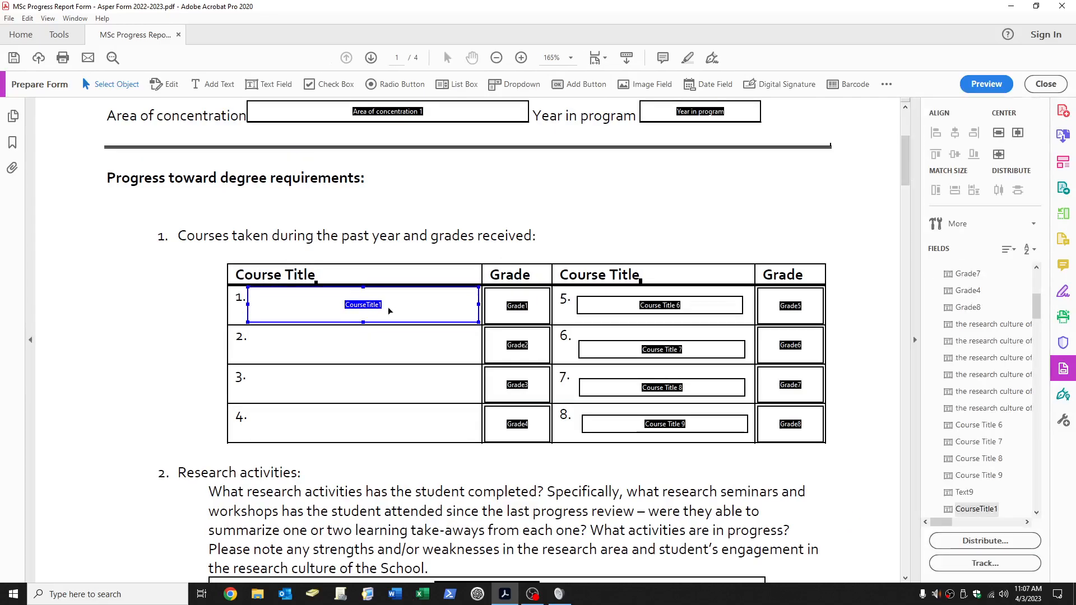
scroll(388, 307, "up", 2, "ctrl")
key("Down")
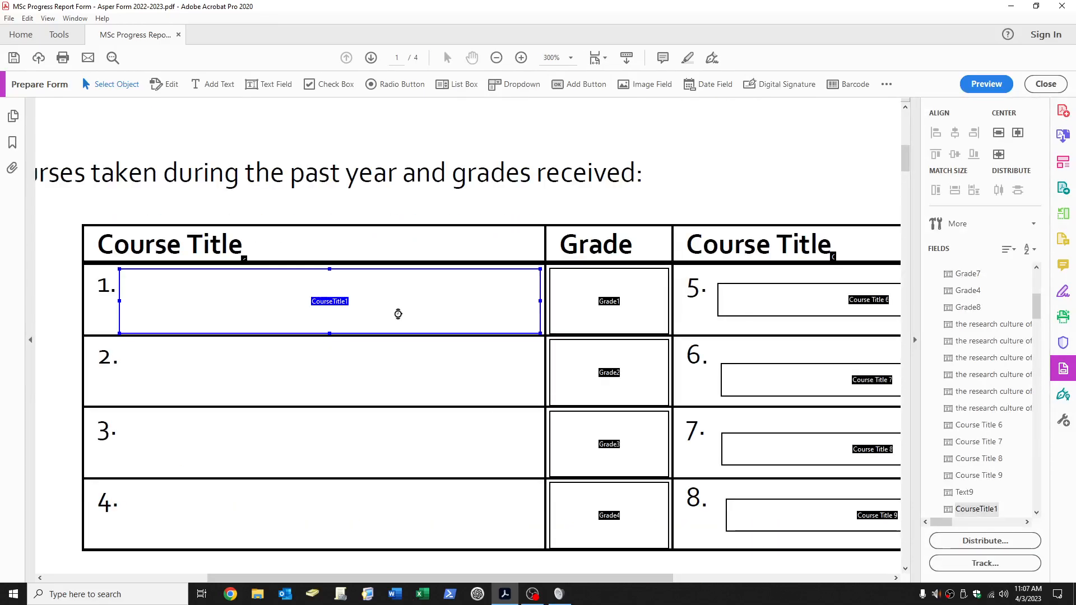
key("shift+Up")
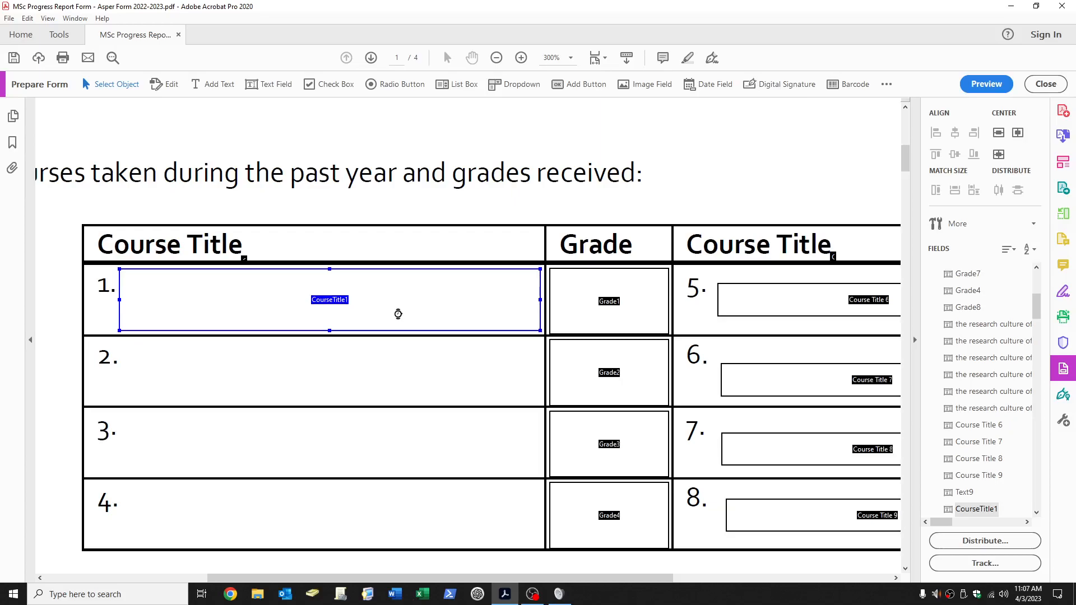
left_click(490, 218)
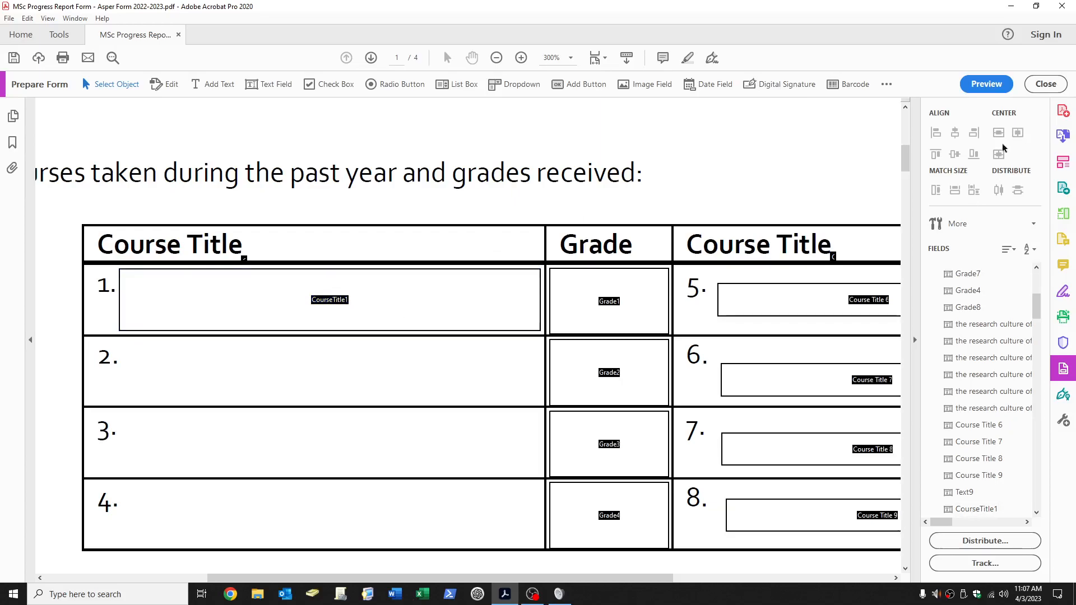
Preview the field outside form editing, then return to Prepare Form
left_click(1045, 83)
scroll(563, 298, "down", 1, "ctrl")
scroll(563, 297, "down", 2, "ctrl")
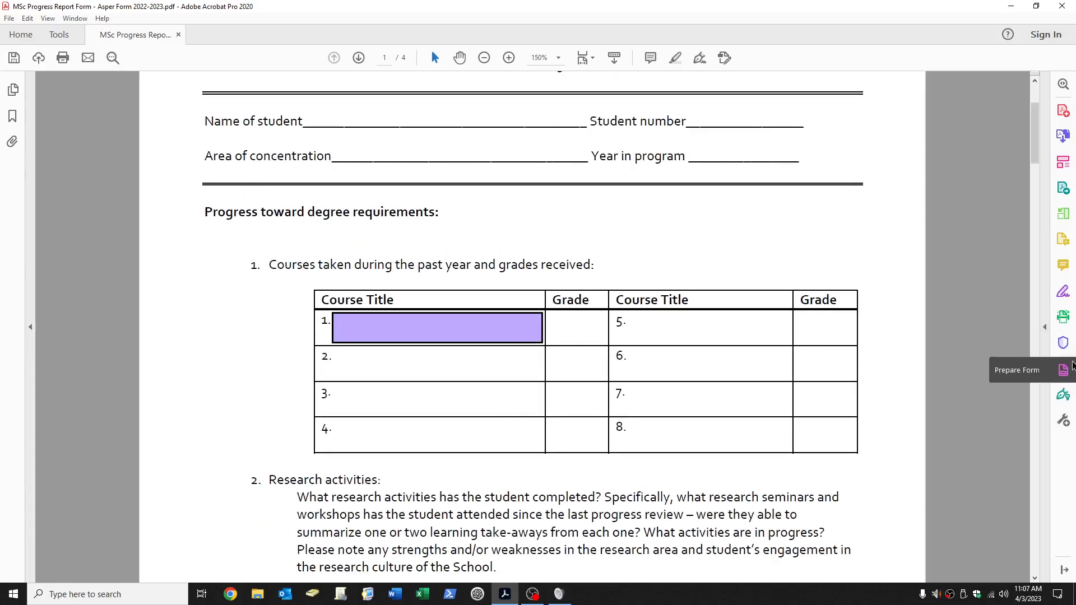
left_click(1063, 368)
Create 4 downward copies of CourseTitle1 in a single column
right_click(412, 355)
left_click(448, 281)
left_click(593, 222)
left_click(593, 196)
left_click(593, 195)
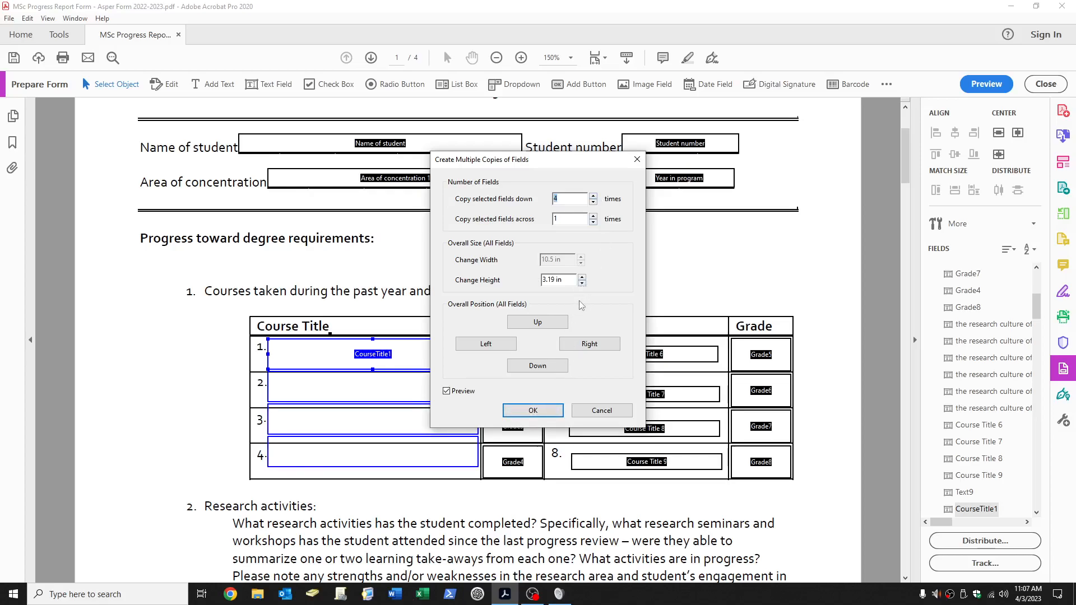
left_click(541, 412)
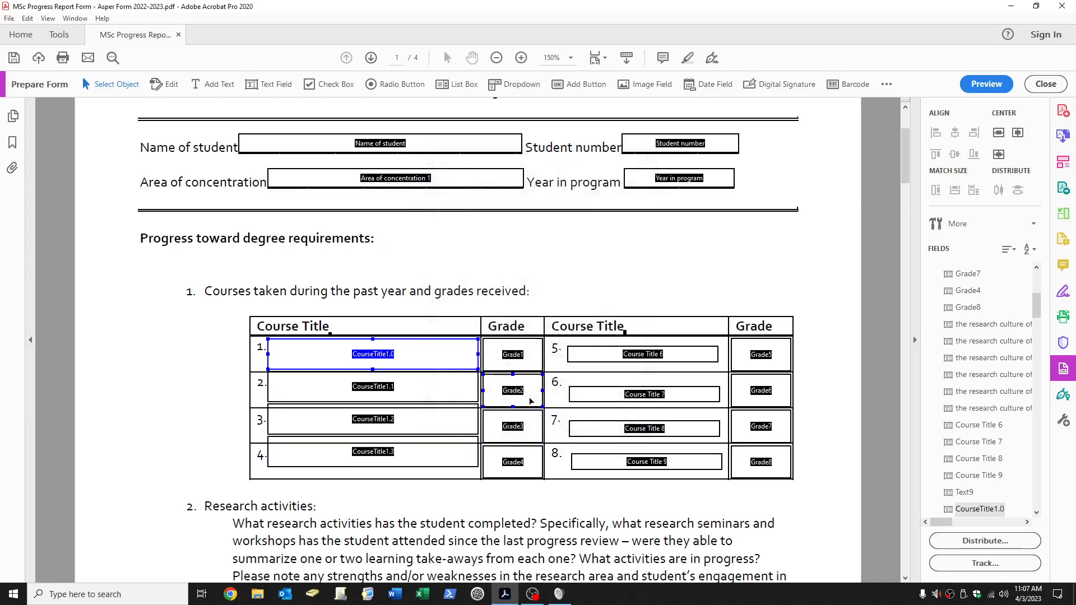
Nudge copies CourseTitle1.1–1.3 down into course rows 2–4
left_click(454, 465)
key("Down")
key("Down")
key("Down")
key("Down")
key("Down")
key("Down")
key("Down")
key("Down")
key("Down")
key("Down")
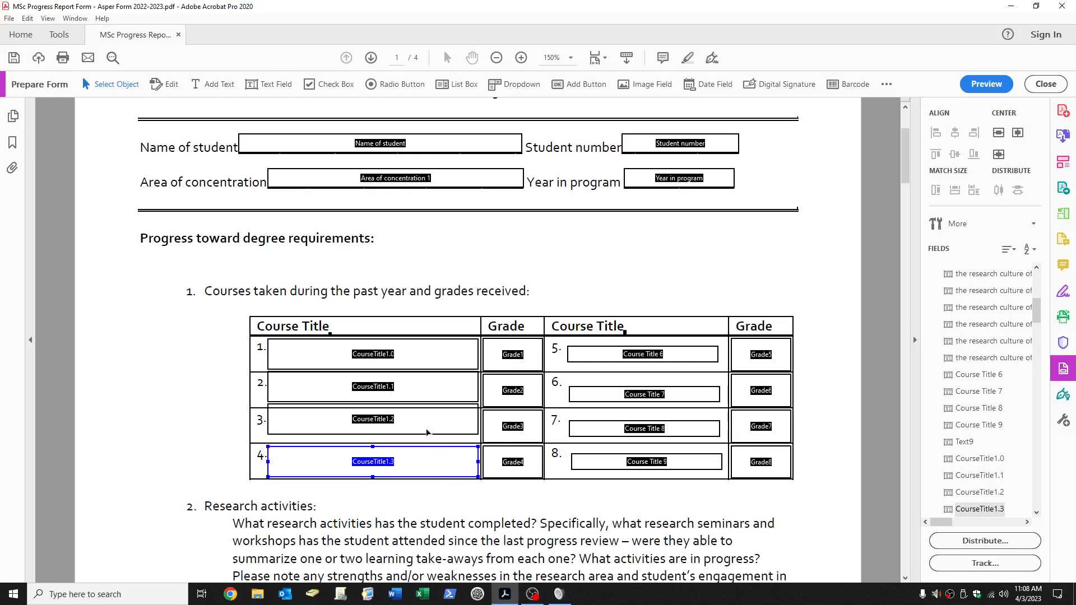
left_click_drag(425, 415, 428, 418)
key("Down")
key("Down")
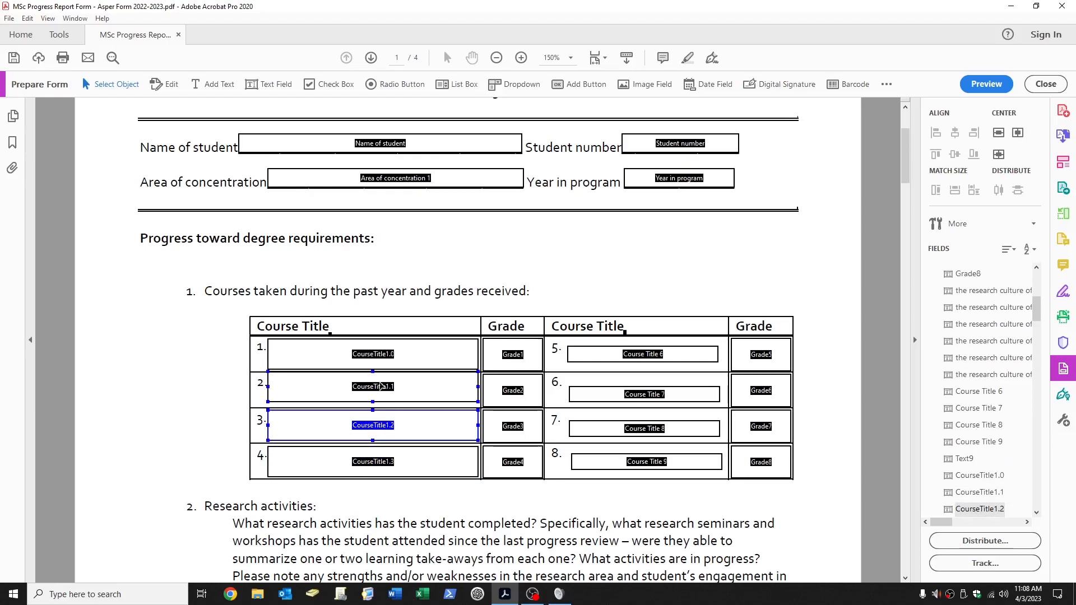
left_click(415, 399)
key("Down")
key("Down")
key("Down")
key("Down")
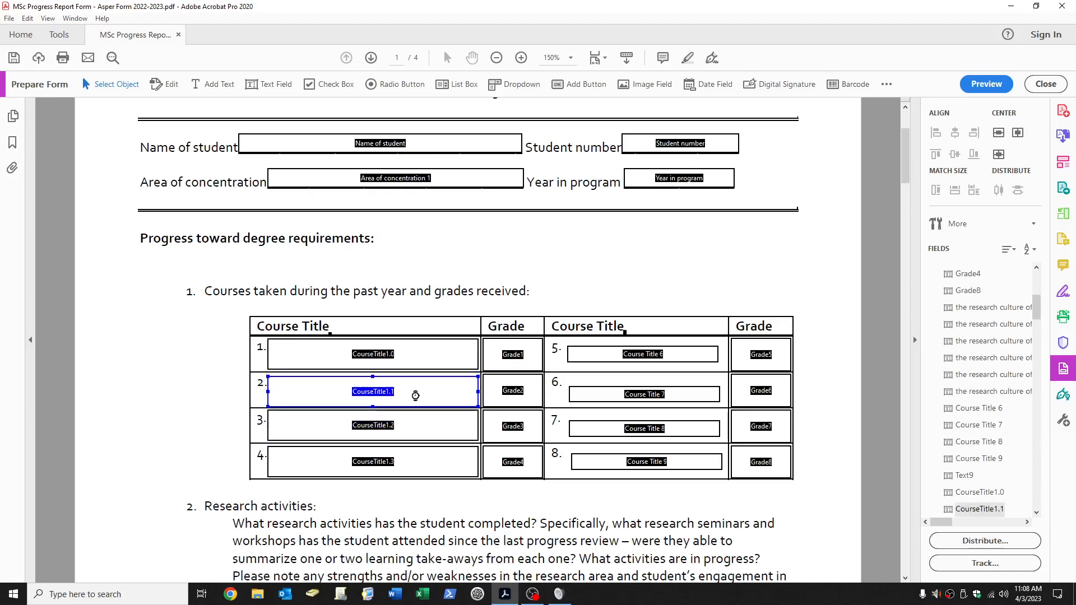
Distribute the four course title fields vertically and leave form editing
left_click_drag(432, 507, 451, 344)
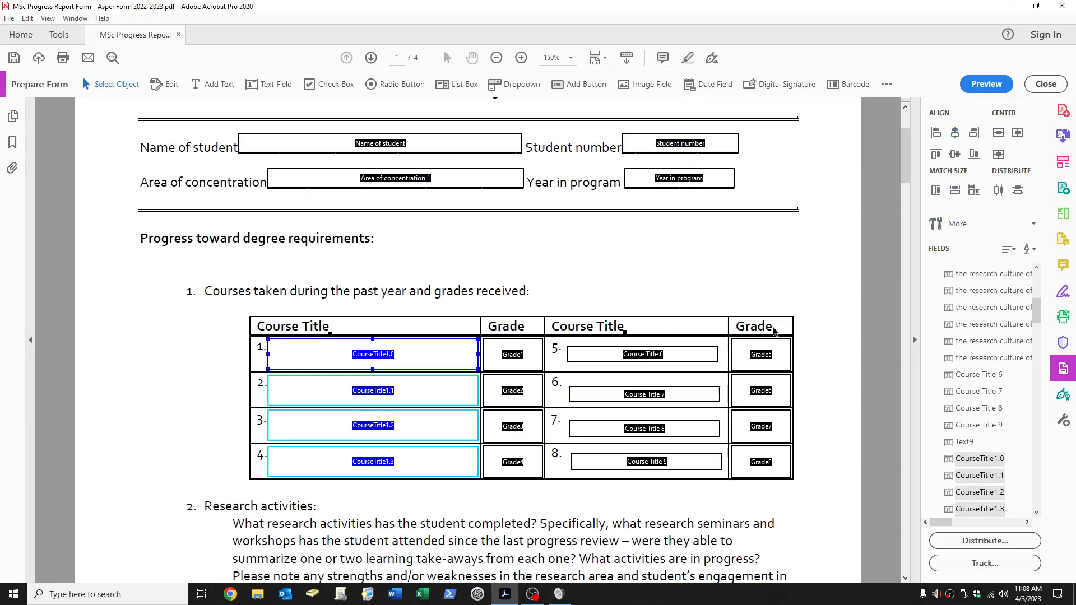
left_click(997, 191)
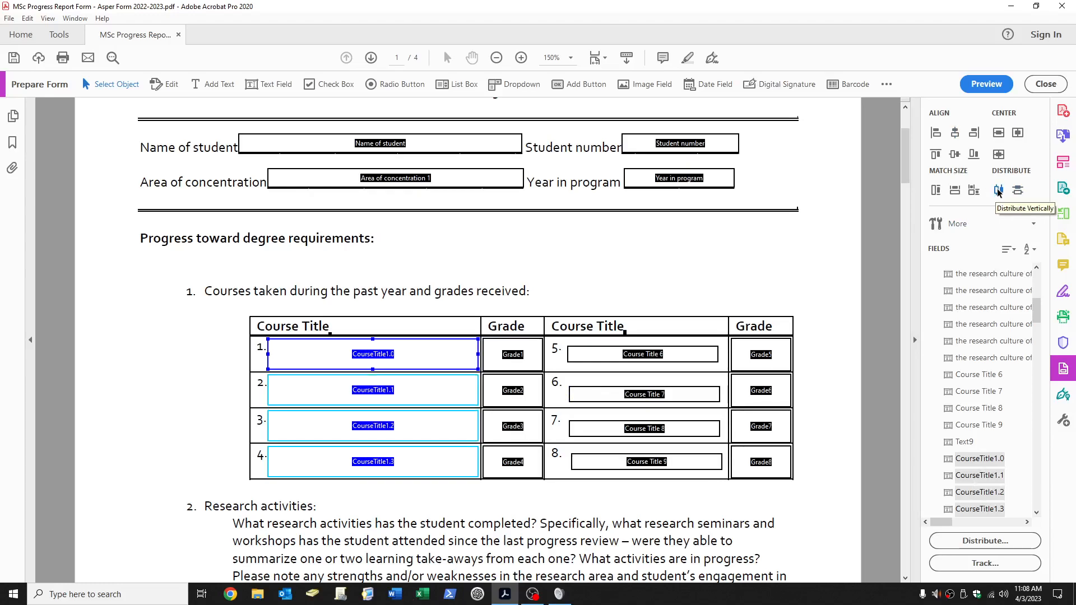
left_click(862, 199)
left_click(1044, 84)
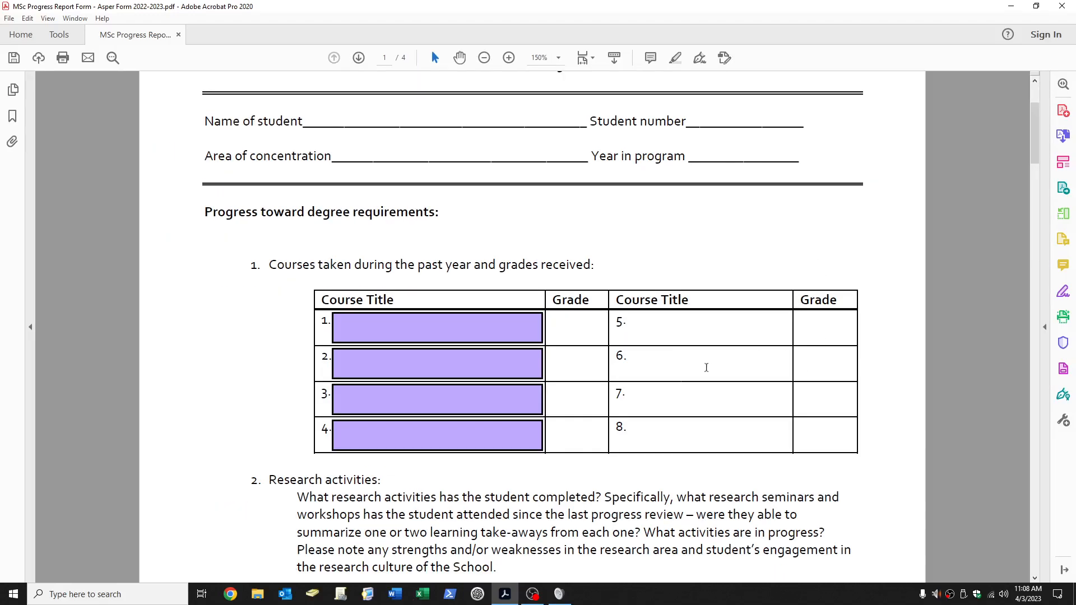
Replace test text in course title field 1 with 'Arts 1110 - Introduction to University'
left_click(456, 331)
type("aaaa")
key("ctrl+a")
key("BackSpace")
type("Arts 1110 - Intro")
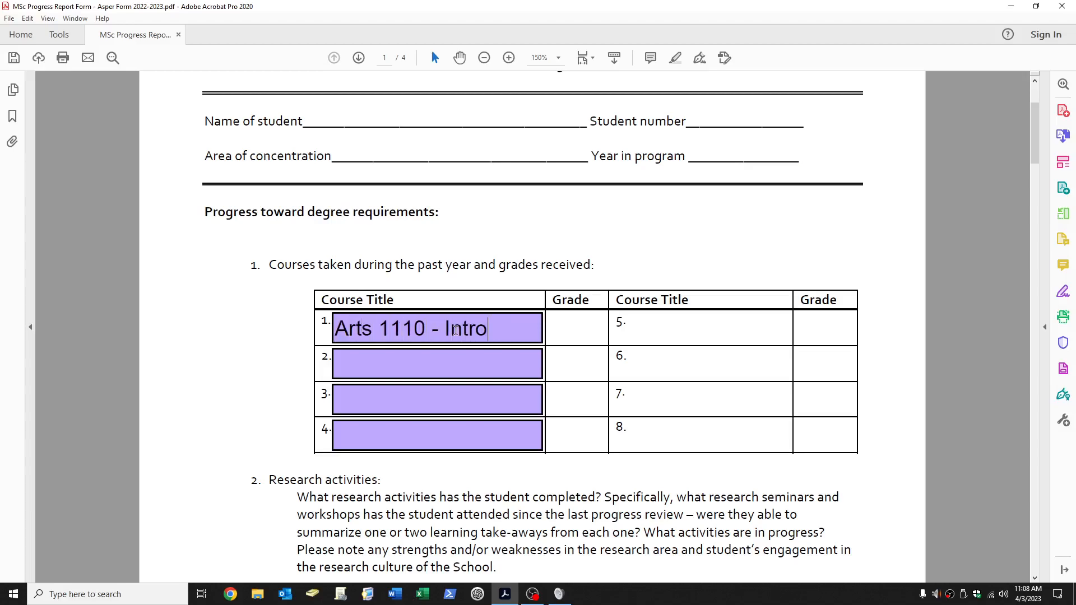
type("duction to University")
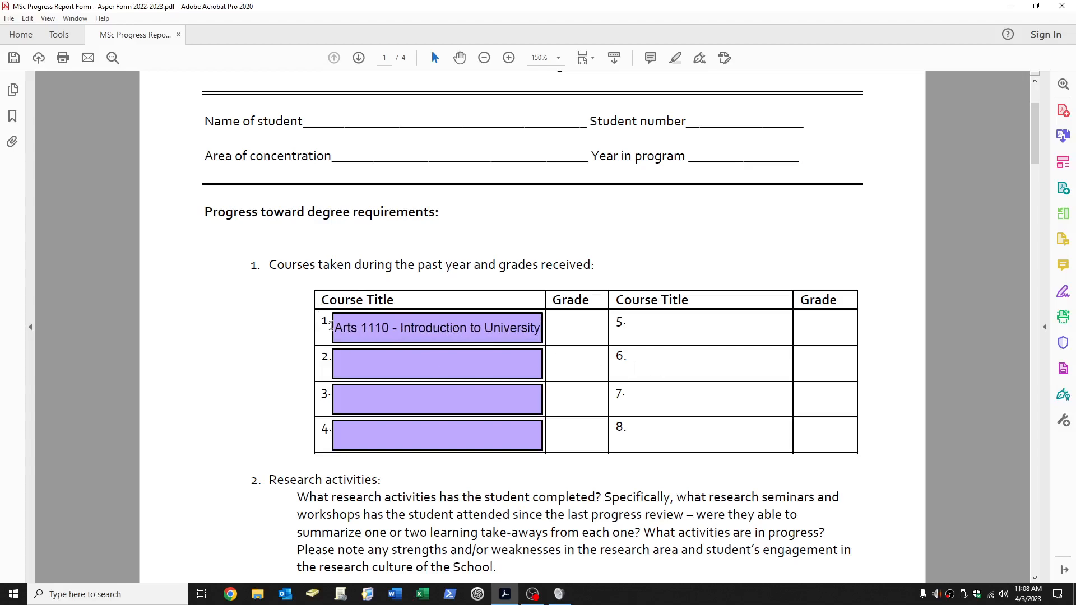
left_click_drag(331, 325, 585, 356)
left_click(586, 357)
Reopen form editing and delete the Course Title 6–9 fields
left_click(1071, 368)
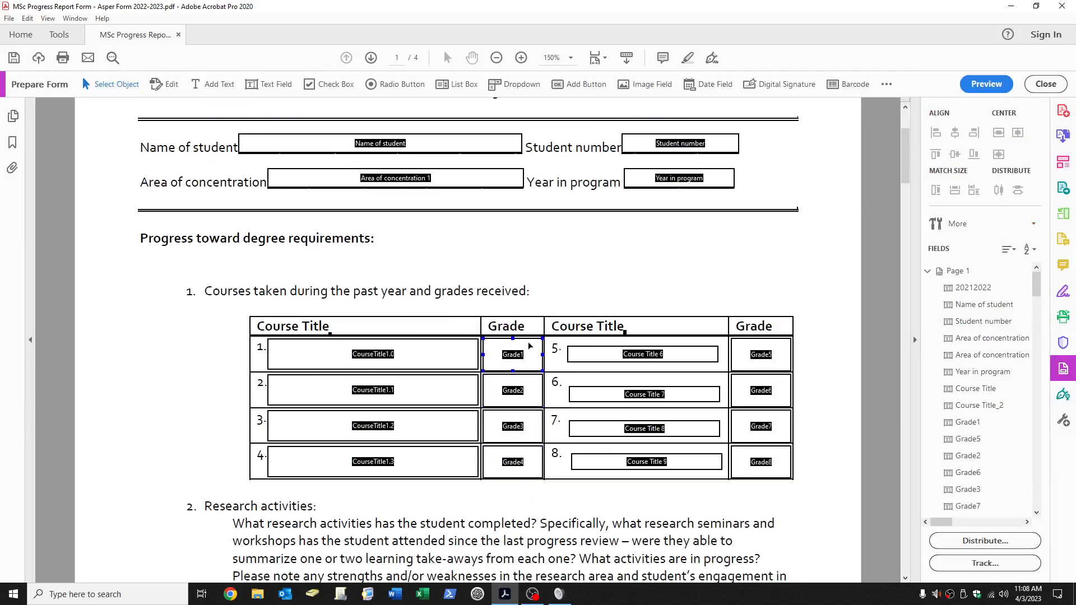
left_click(523, 391)
left_click(524, 440)
left_click_drag(686, 495, 672, 339)
key("Delete")
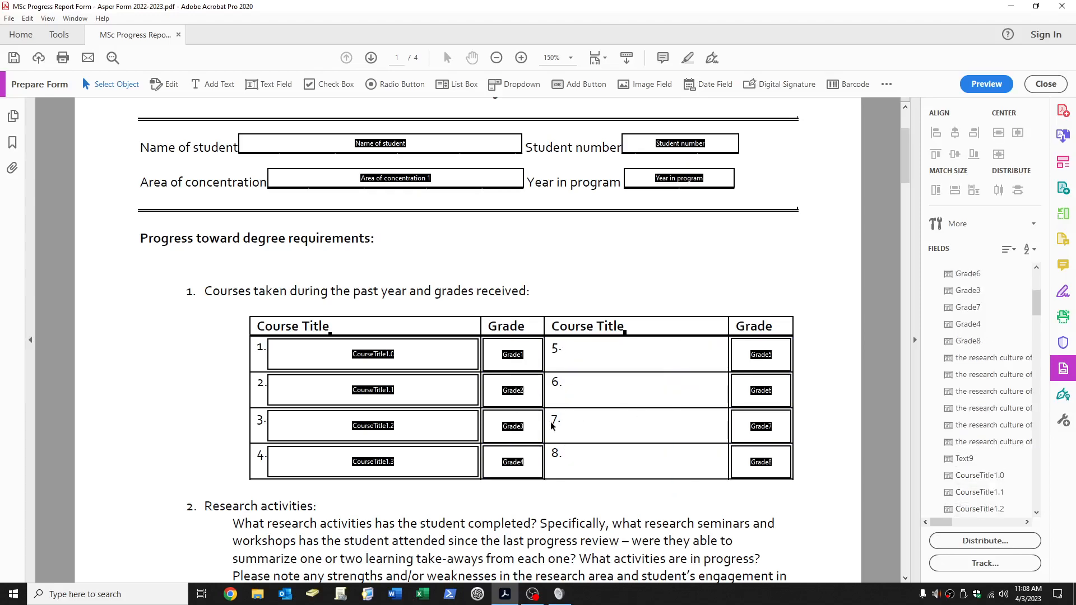
Paste a copy of the four left course title fields and move it into rows 5–8
left_click_drag(462, 498, 442, 321)
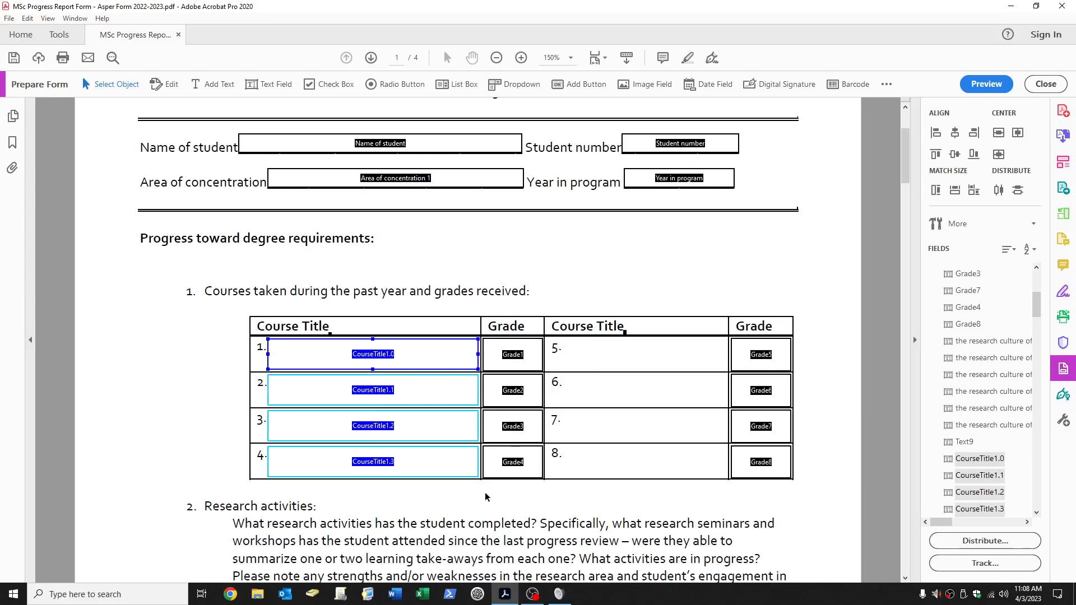
key("ctrl+v")
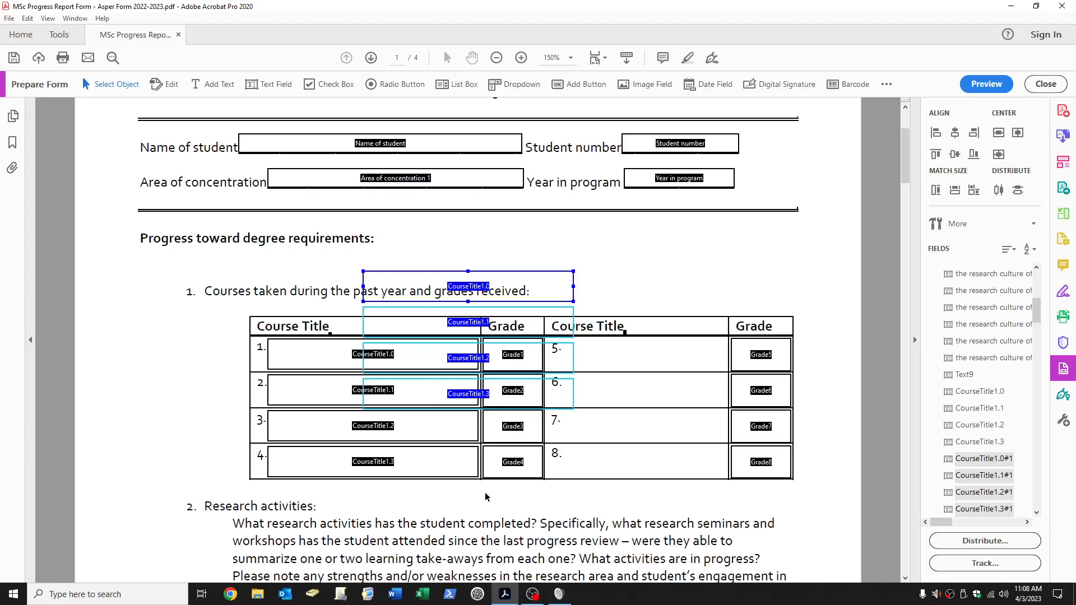
key("shift+Down")
key("shift+Down")
key("shift+Down")
key("shift+Down")
key("shift+Down")
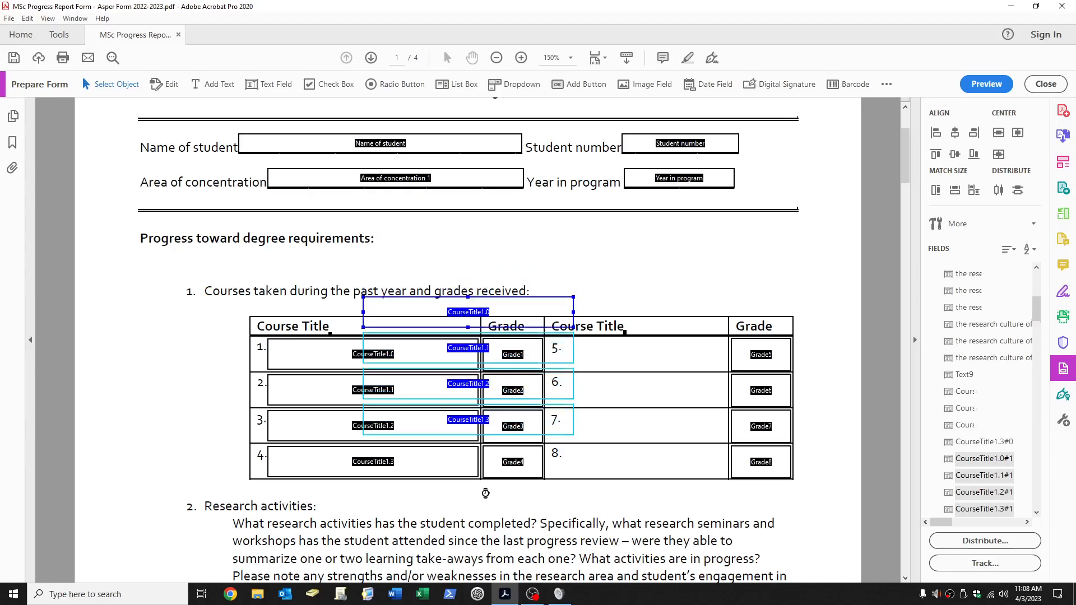
key("Down")
key("Down")
key("Down")
key("shift+Right")
key("shift+Right")
key("shift+Right")
key("shift+Right")
key("shift+Right")
key("shift+Right")
key("Right")
key("Right")
key("Right")
key("Right")
key("Right")
key("Right")
key("Right")
key("Right")
key("Right")
key("Right")
key("Right")
key("Right")
key("Right")
key("Right")
key("Right")
key("Right")
key("Right")
key("Right")
key("Right")
key("Right")
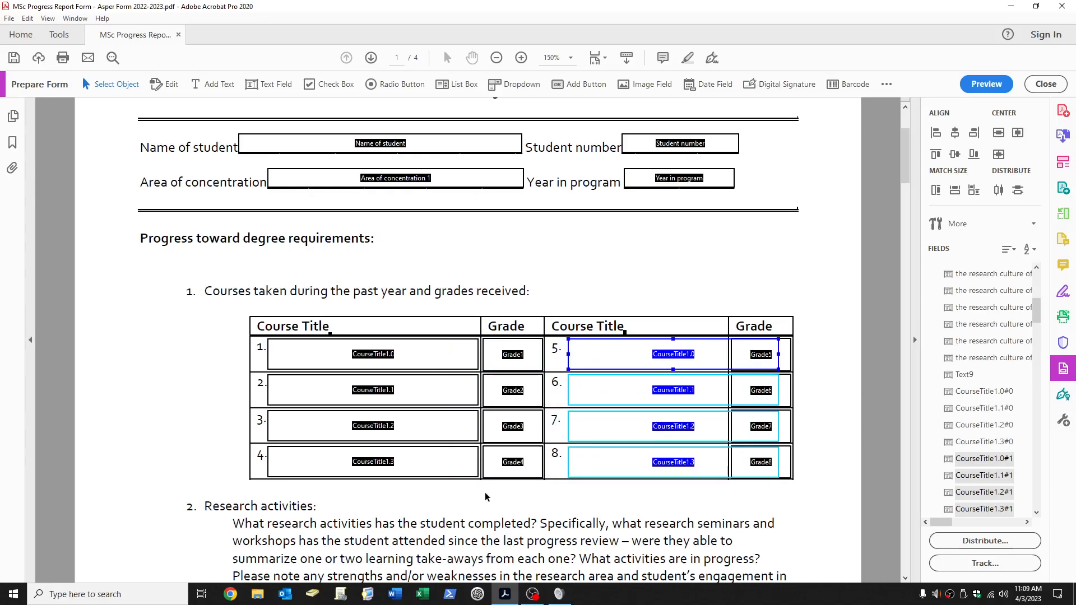
Resize the copied fields to fit the Course Title cells, clear of the Grade column
key("ctrl+Left")
key("ctrl+Left")
key("ctrl+Left")
key("ctrl+Left")
key("ctrl+Left")
key("ctrl+Left")
key("ctrl+Left")
key("ctrl+Left")
key("ctrl+Left")
key("ctrl+Left")
key("ctrl+Left")
key("ctrl+Left")
key("ctrl+Left")
key("ctrl+Left")
key("ctrl+Left")
key("ctrl+Left")
key("ctrl+Left")
key("ctrl+Left")
key("ctrl+Left")
key("ctrl+Left")
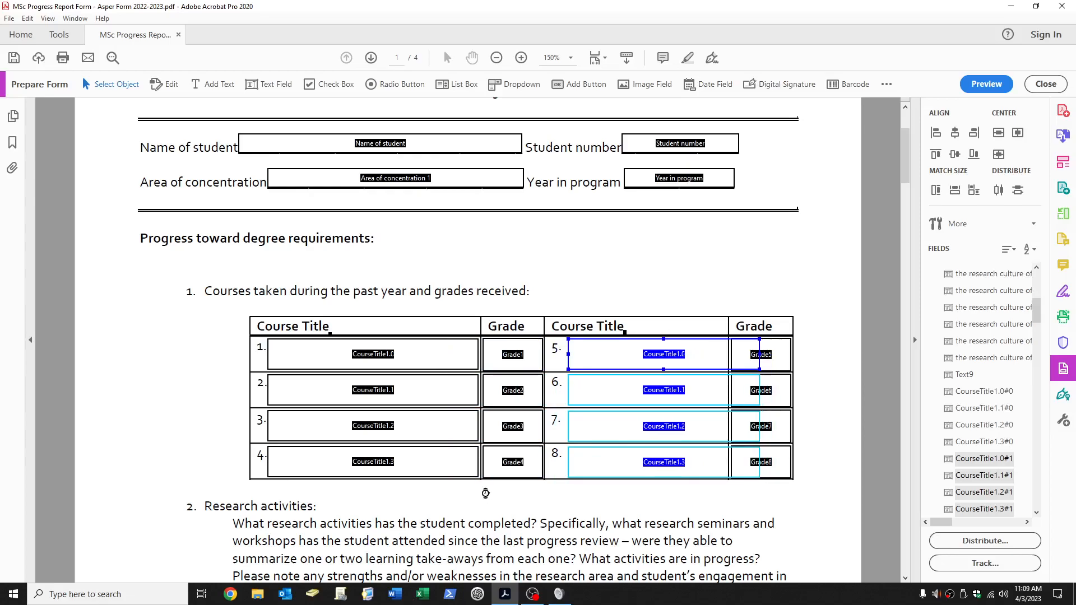
key("ctrl+Left")
key("ctrl+Left")
key("ctrl+Left")
key("ctrl+Left")
key("ctrl+Left")
key("ctrl+Left")
key("ctrl+Left")
key("ctrl+Left")
key("ctrl+Left")
key("ctrl+Left")
key("ctrl+Left")
key("ctrl+Left")
key("ctrl+Left")
key("ctrl+Left")
key("ctrl+Left")
key("ctrl+Left")
key("ctrl+Left")
key("ctrl+Left")
key("ctrl+Left")
key("ctrl+Left")
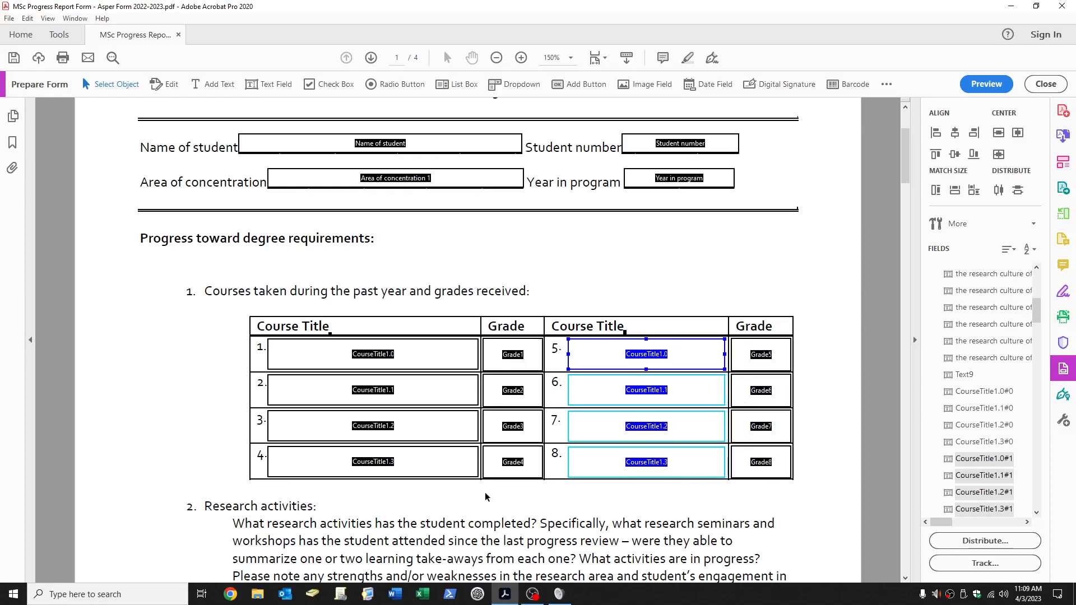
key("ctrl+Right")
key("ctrl+Right")
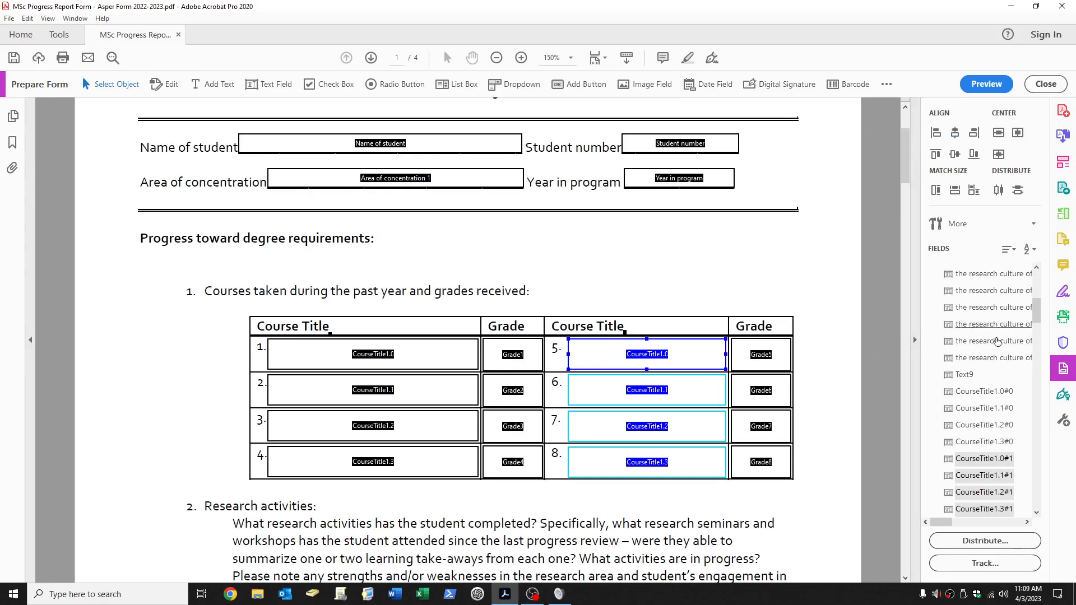
left_click(1046, 84)
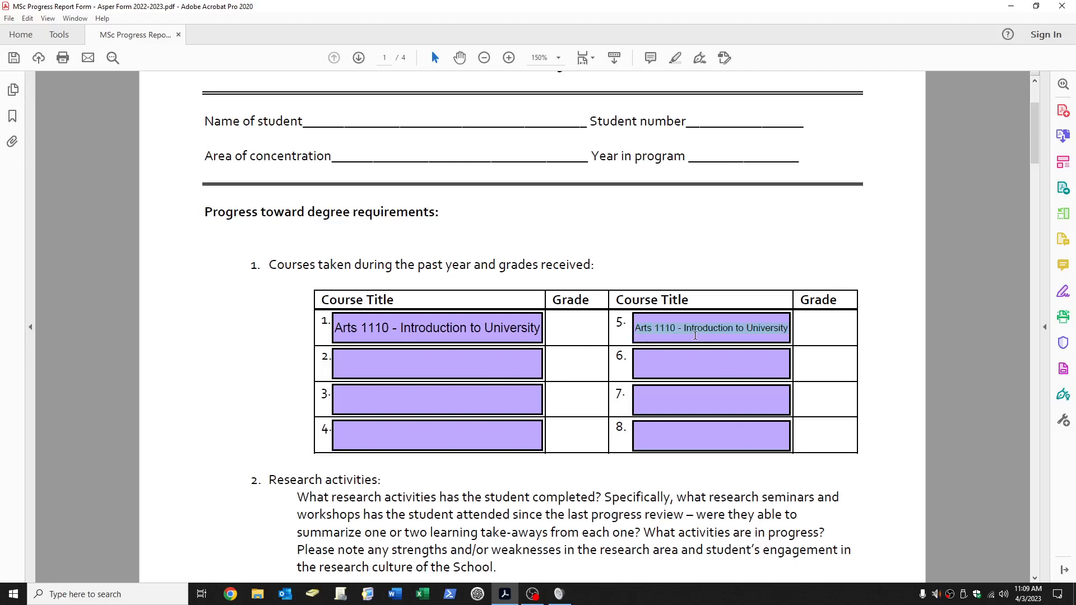
Enter the test text 'aaa' in the remaining course title fields, then reopen Prepare Form
type("aaa")
left_click(683, 391)
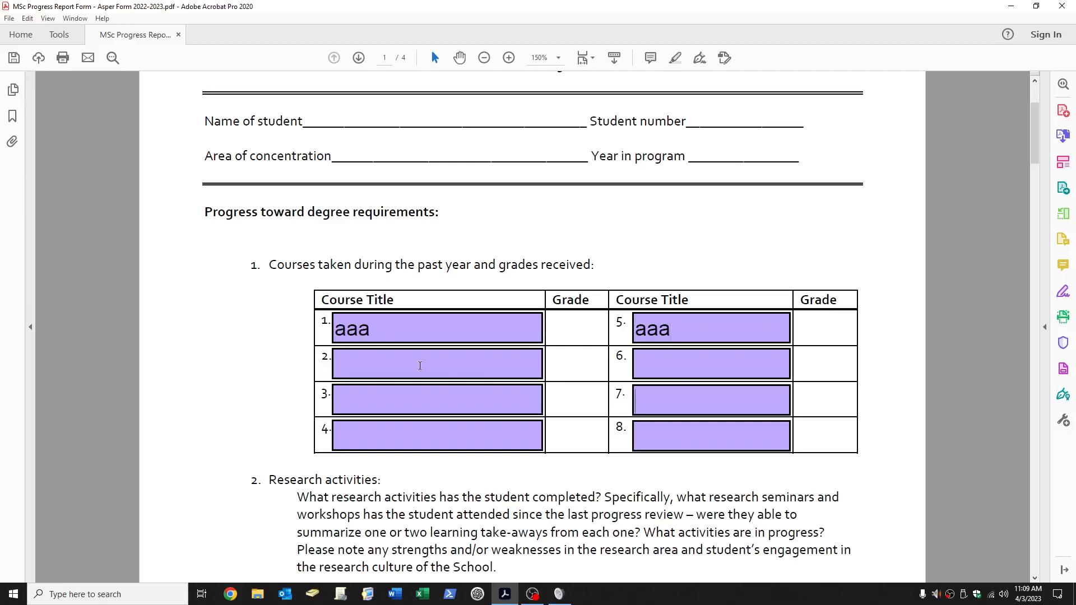
left_click(639, 358)
type("aaa")
key("Tab")
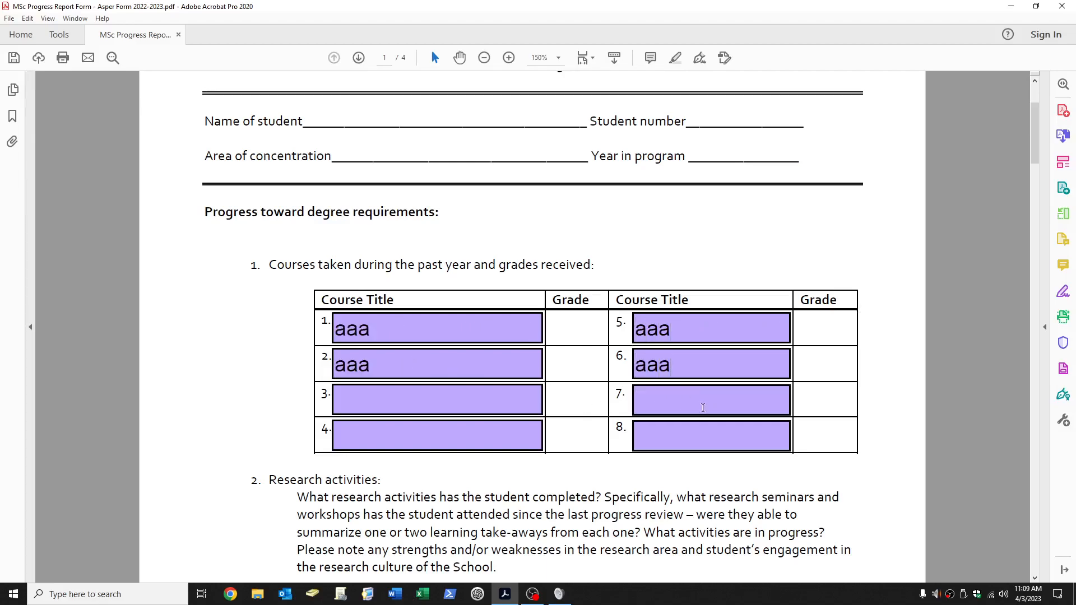
type("aaa")
key("Tab")
type("aaa")
key("Tab")
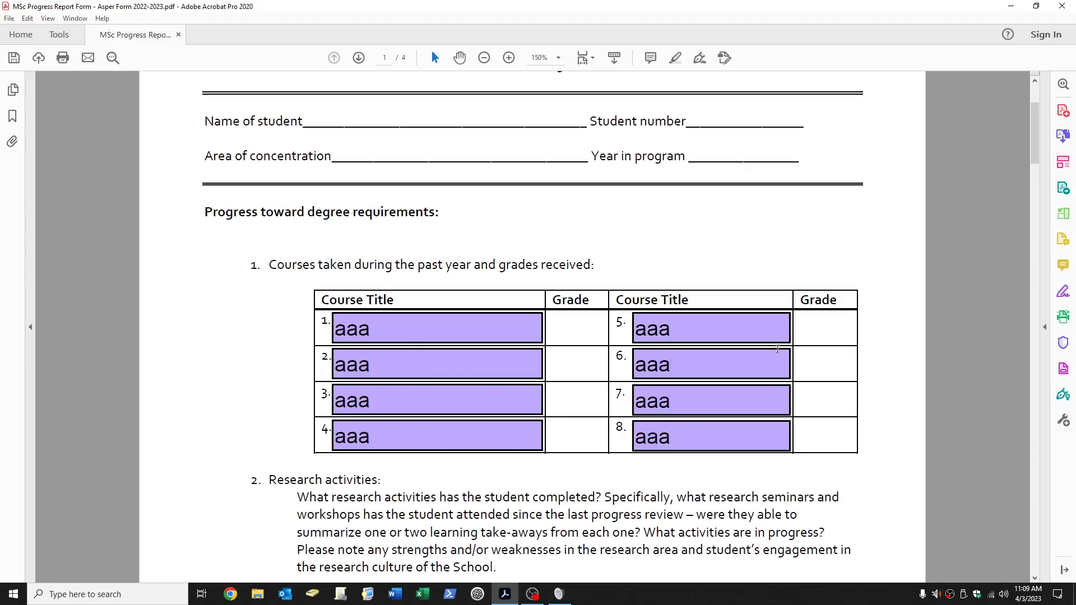
left_click(1063, 368)
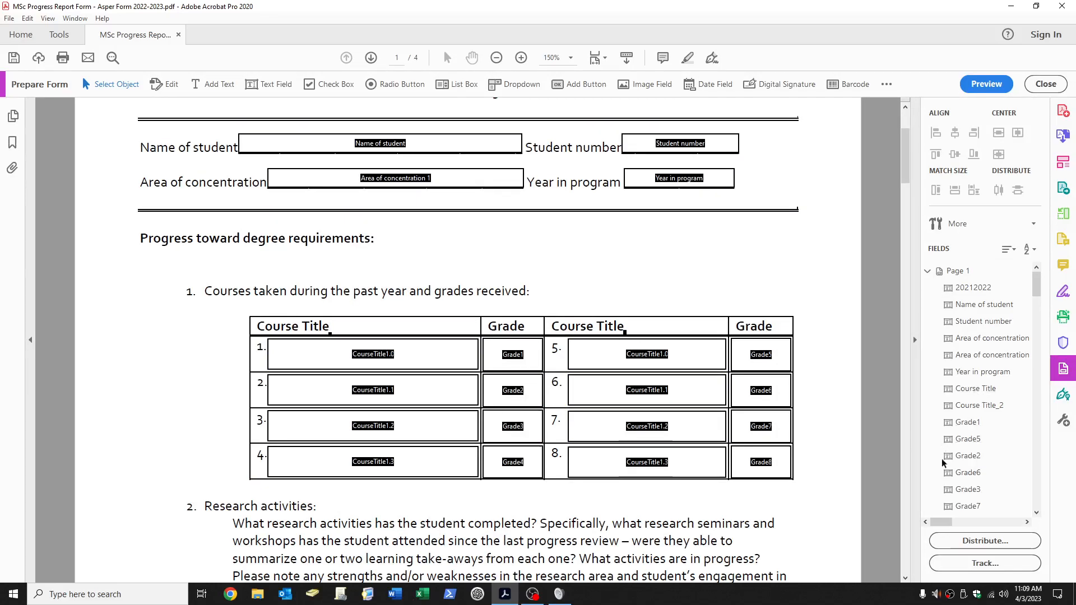
In the Fields panel, rename the second and third course fields CourseTitle2 and CourseTitle3
right_click(405, 356)
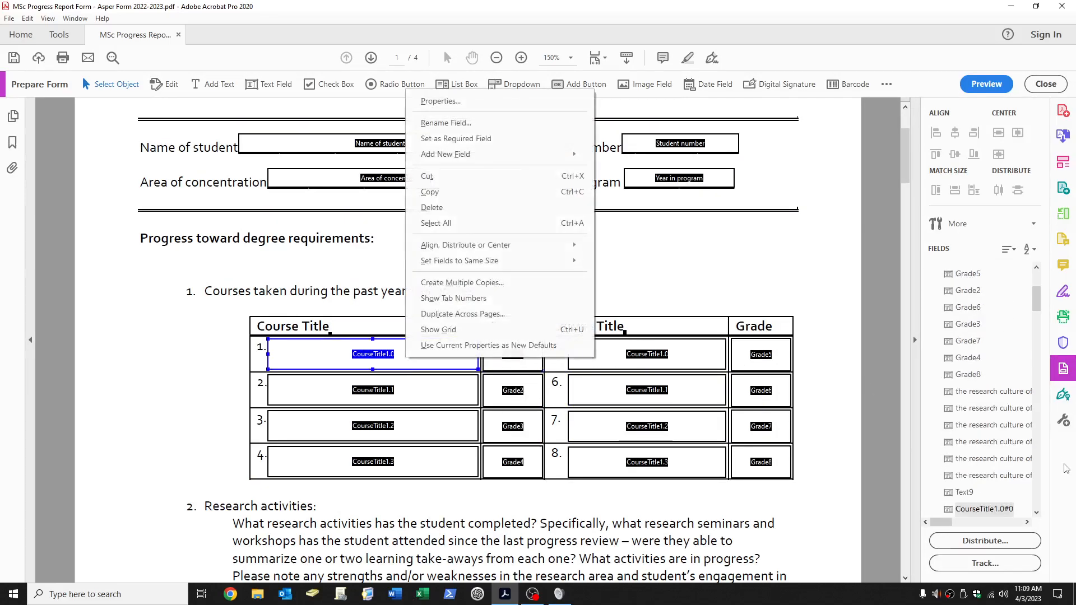
scroll(981, 393, "down", 4)
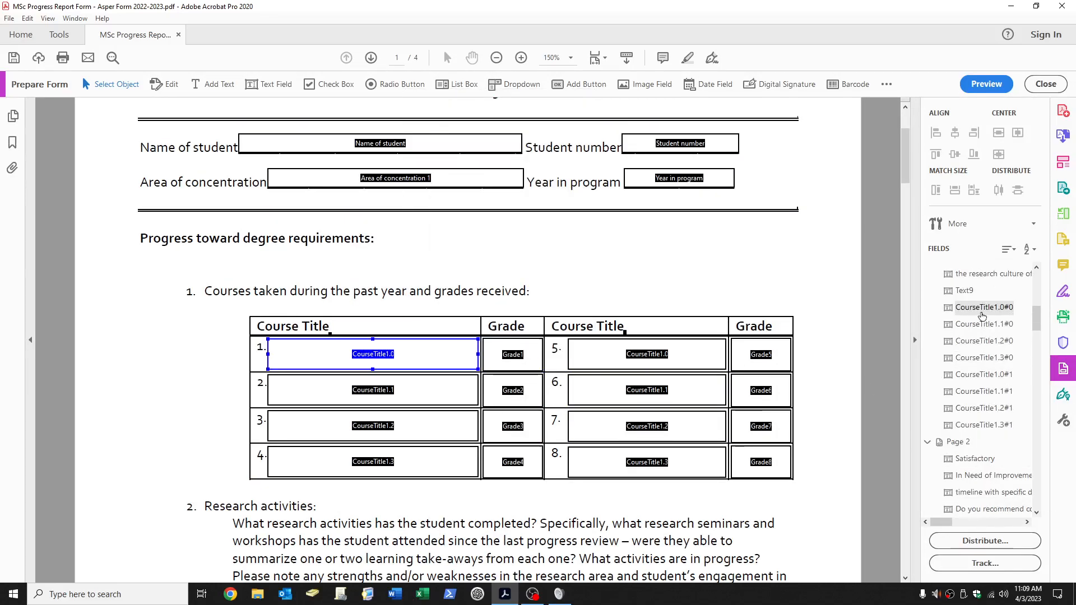
left_click(980, 327)
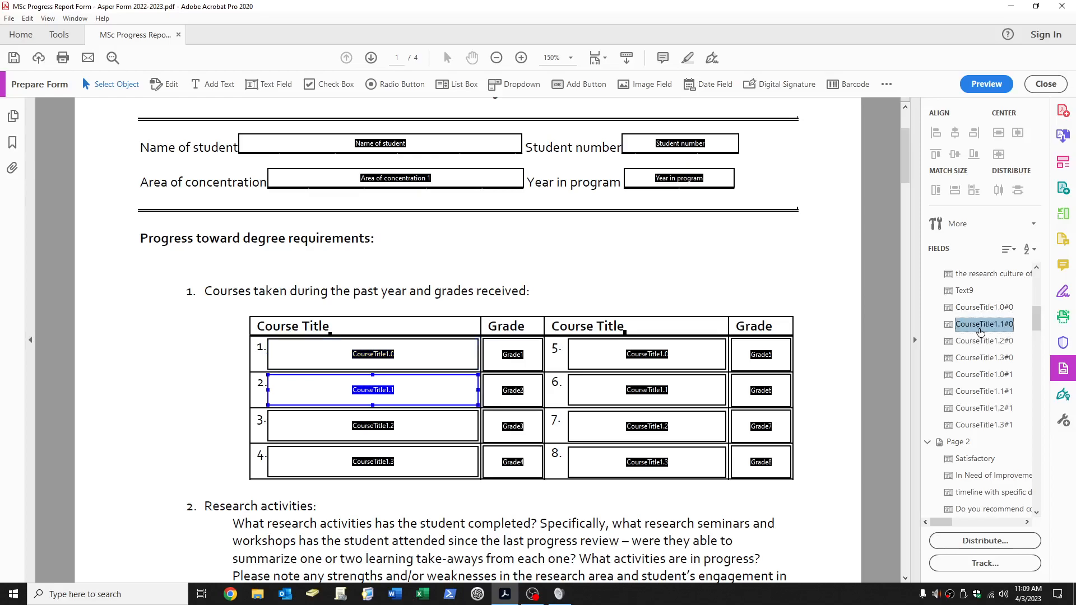
left_click(980, 327)
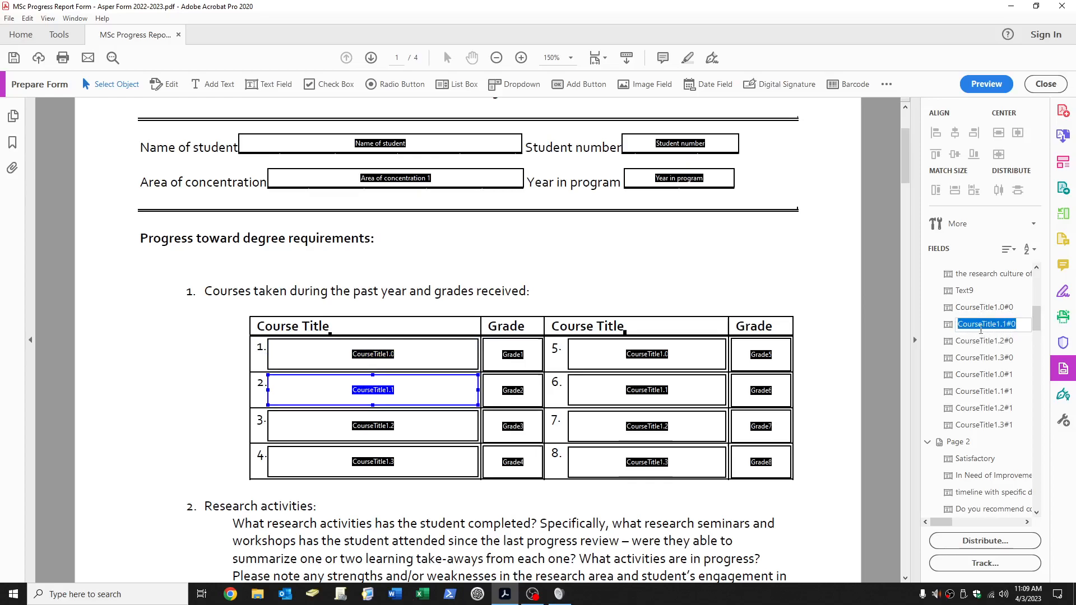
type("CourseTitle2")
key("Return")
type("CourseTitle3")
key("Return")
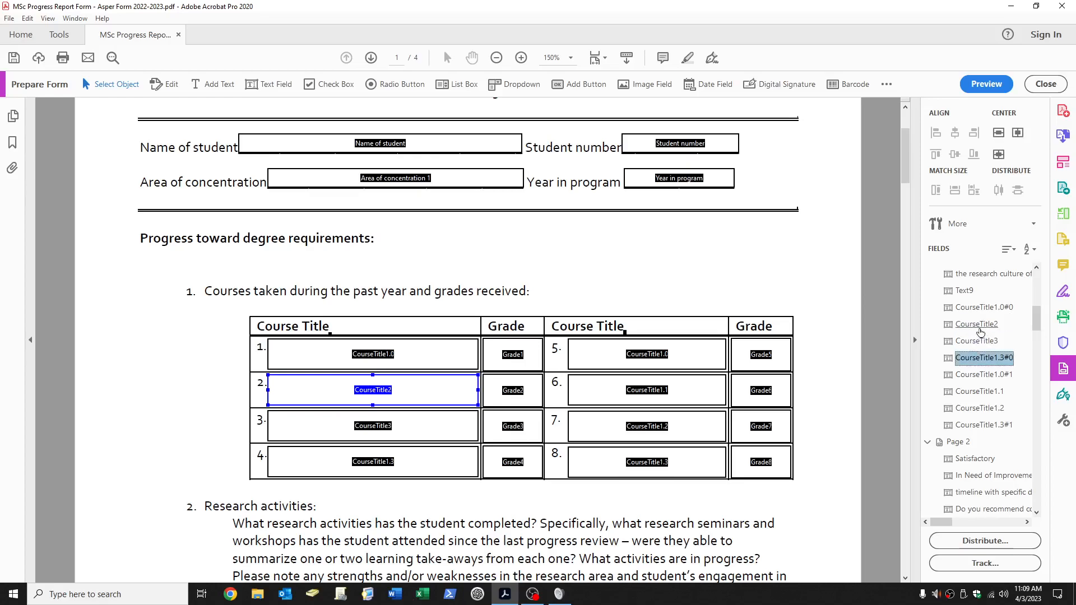
Rename the following course fields CourseTitle4 through CourseTitle8
type("CourseTitle4")
key("Return")
type("CourseTitle5")
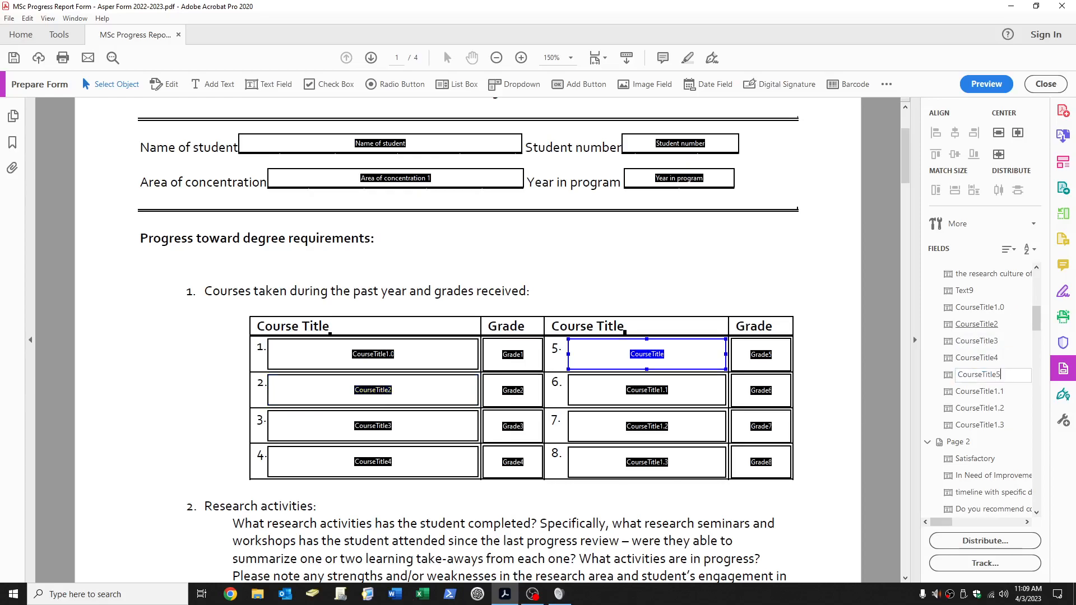
key("Return")
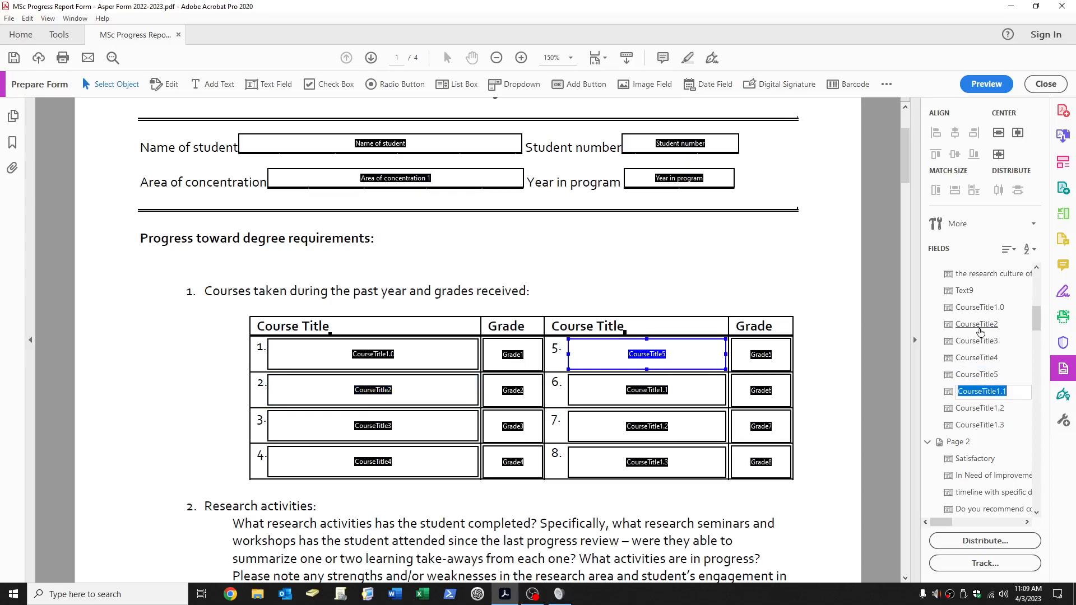
type("CourseTitle6")
key("Return")
type("CourseTitle")
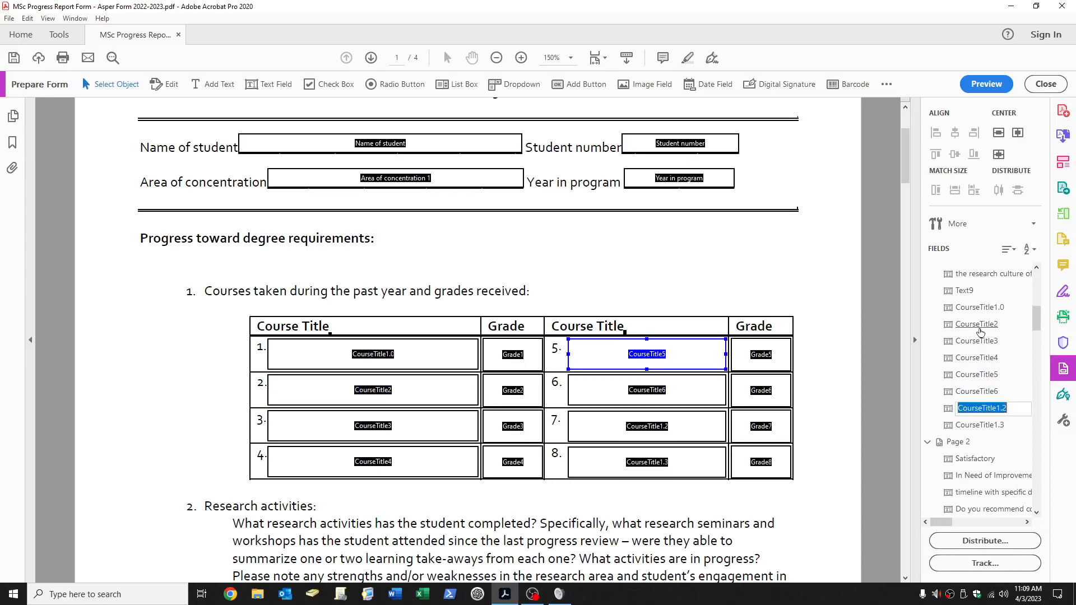
type("7")
key("Return")
type("CourseTitle")
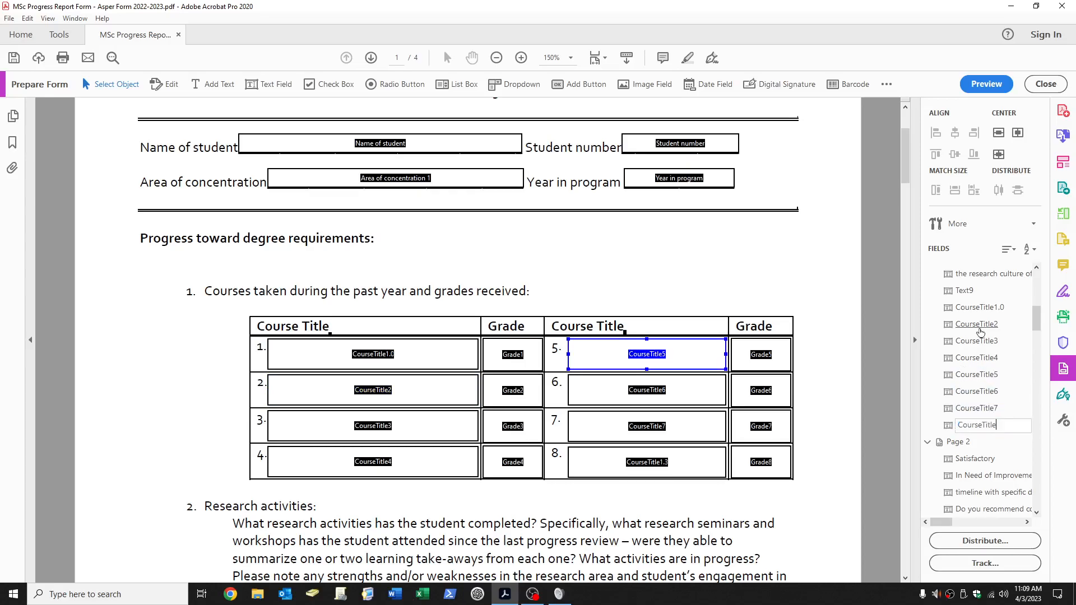
type("8")
key("Return")
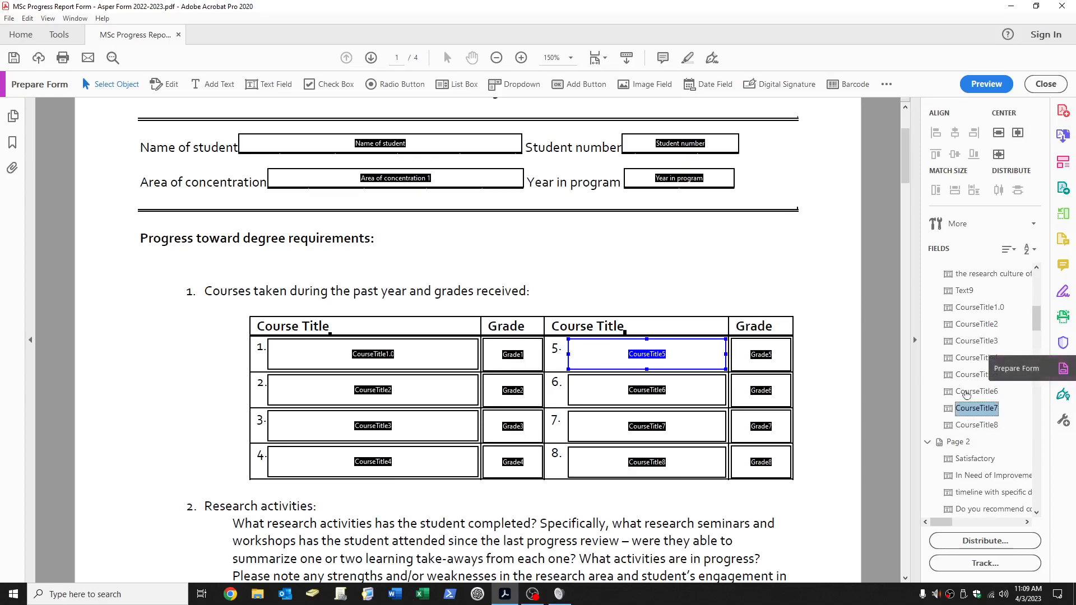
Rename the first course field CourseTitle1 by removing its .0 suffix
left_click(984, 309)
left_click(986, 314)
key("Right")
key("BackSpace")
key("BackSpace")
key("Return")
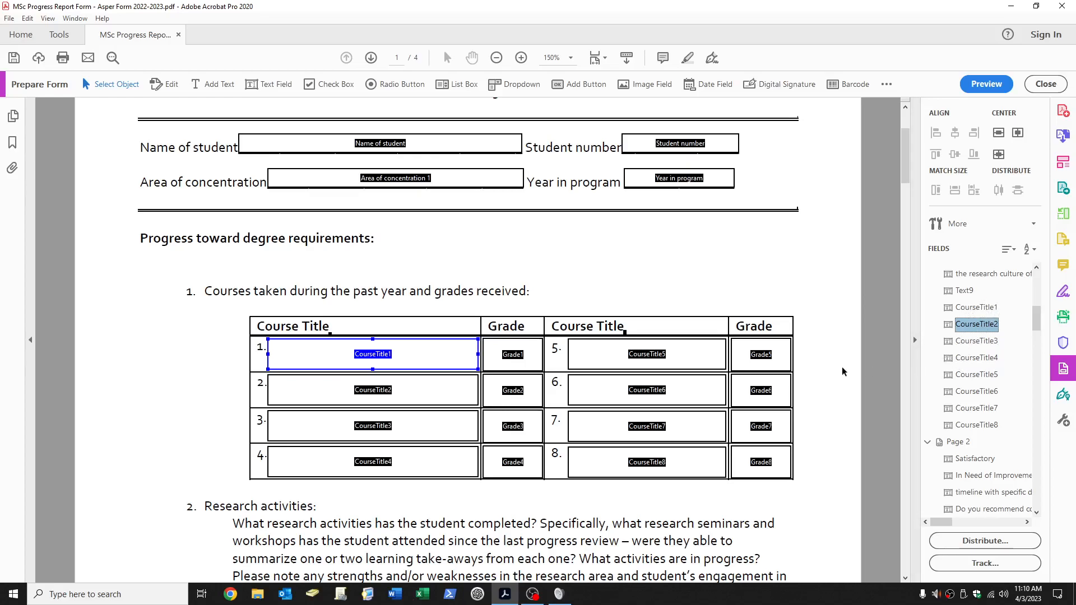
Close form editing and erase the test text from course fields 5, 6 and 1
left_click(1045, 84)
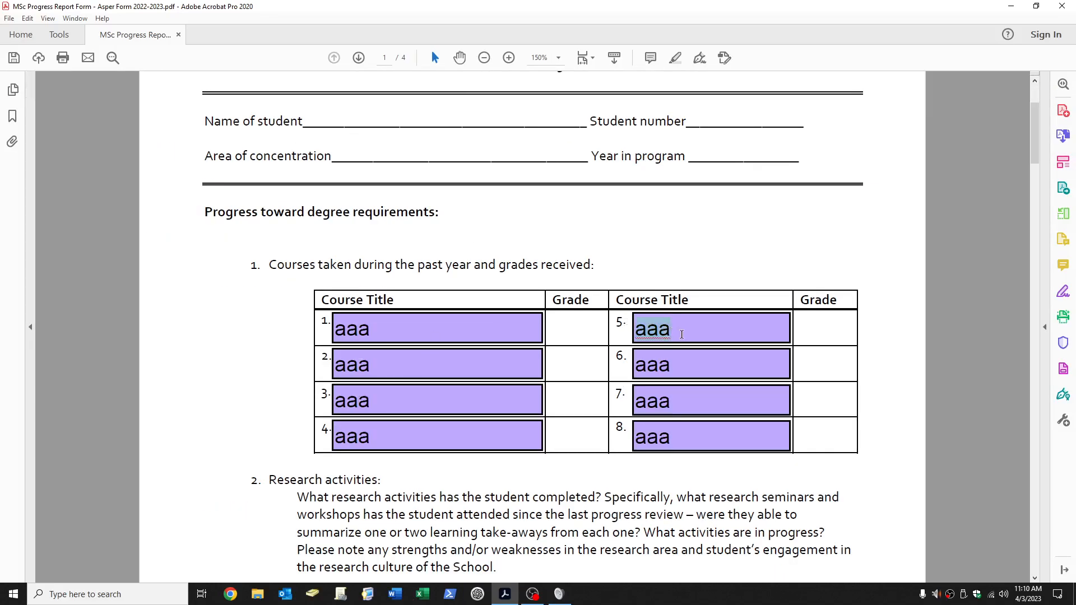
key("BackSpace")
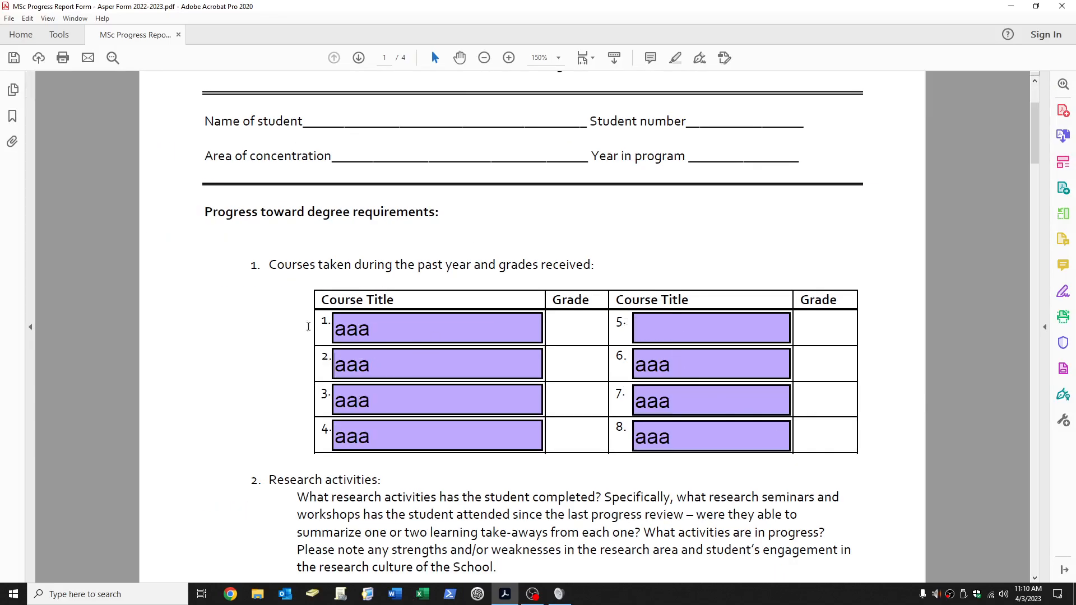
key("BackSpace")
Clear the 'aaa' test text from course fields 7, 8, 3 and 4
key("BackSpace")
left_click(679, 361)
key("BackSpace")
key("BackSpace")
double_click(640, 398)
key("BackSpace")
double_click(641, 431)
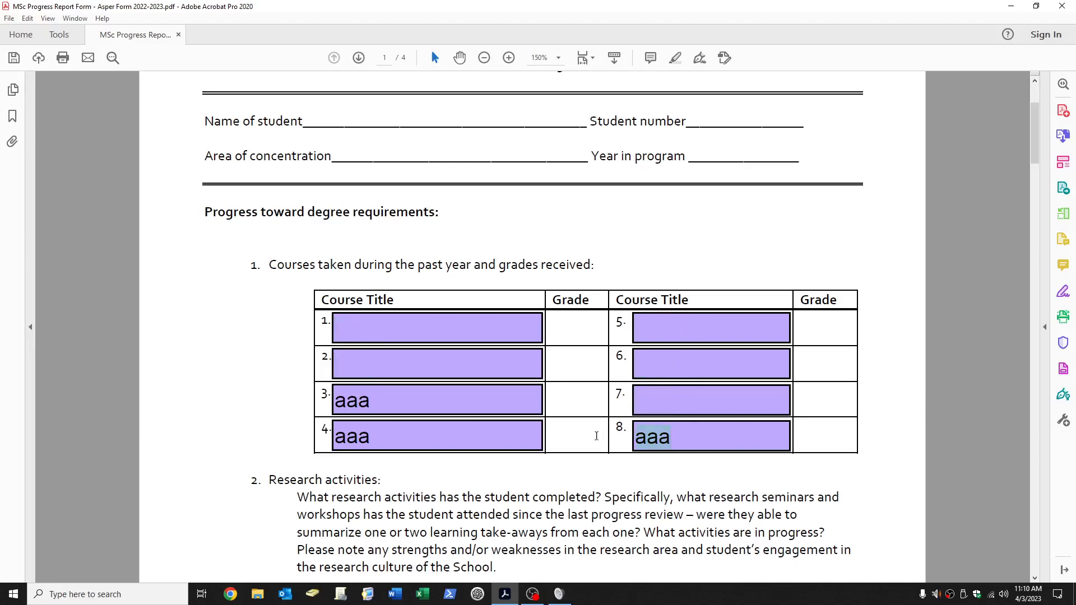
key("BackSpace")
double_click(400, 394)
key("BackSpace")
double_click(401, 431)
key("BackSpace")
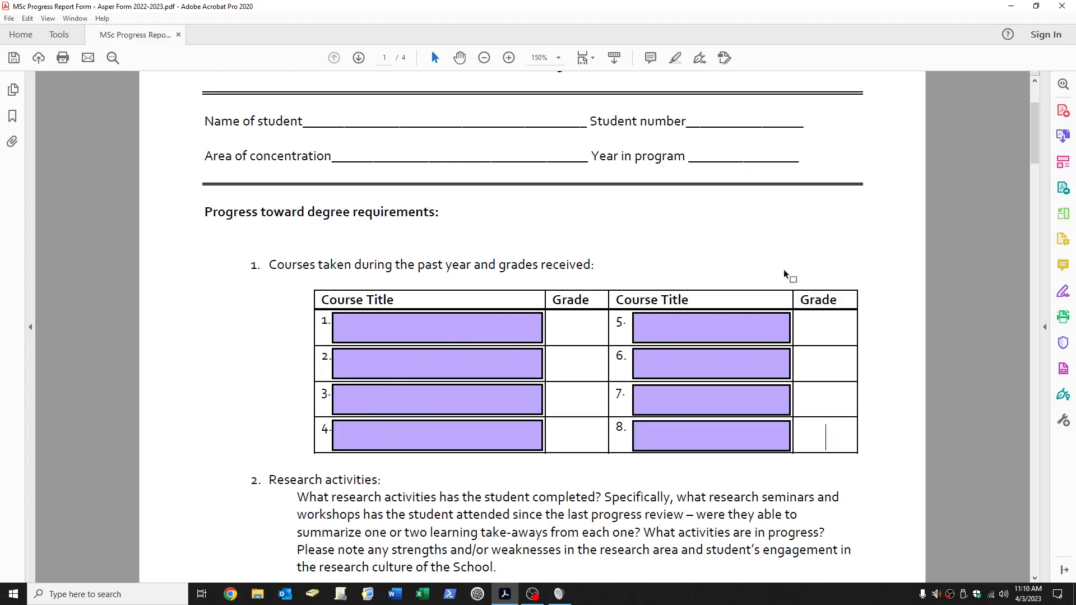
scroll(731, 200, "up", 3)
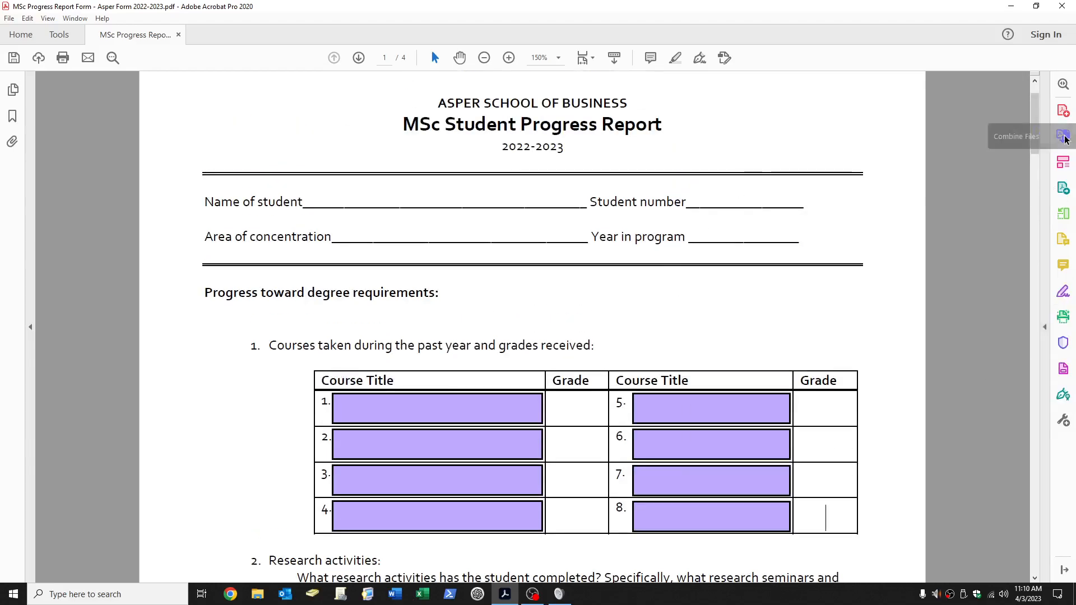
Using Edit PDF, delete the underscore blanks after Name of student and Student number
left_click(1063, 160)
left_click(474, 228)
left_click_drag(524, 233, 238, 234)
key("Delete")
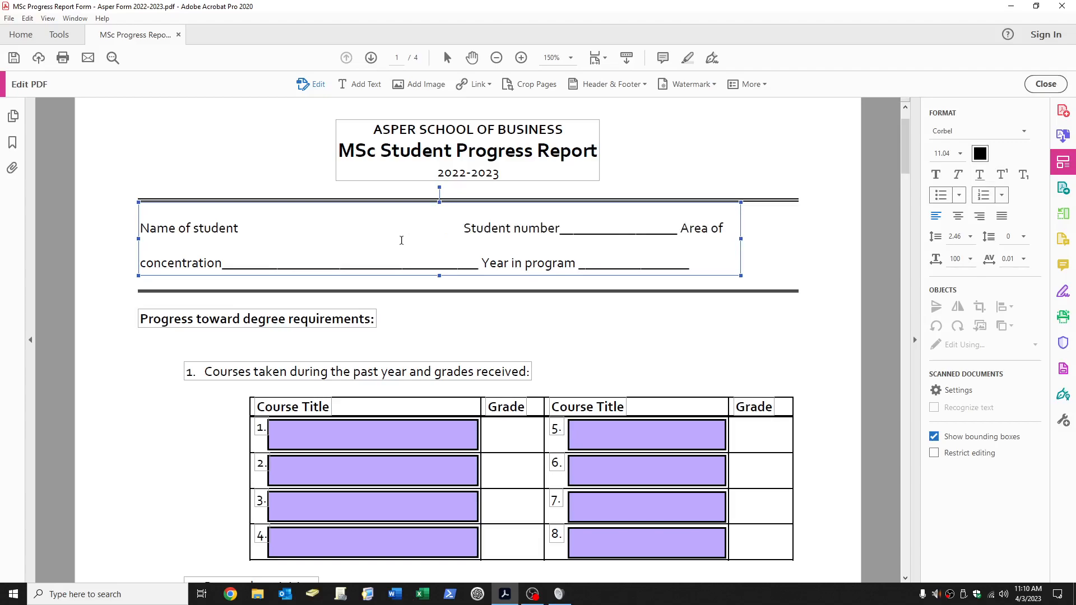
left_click_drag(718, 236, 605, 238)
key("Delete")
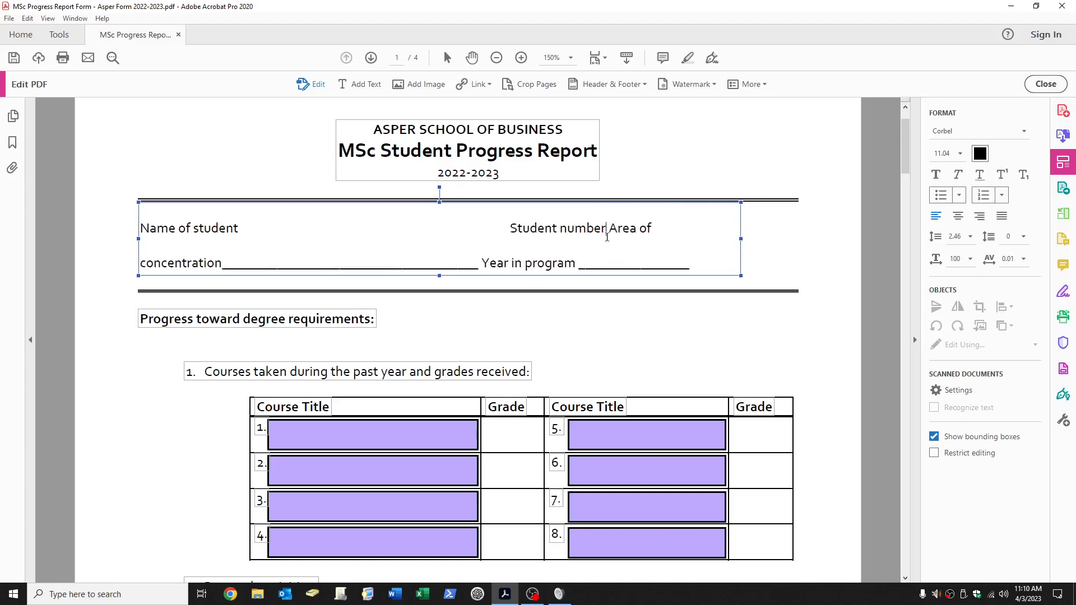
Delete the underscores after Area of concentration and Year in program and finish the text edit
left_click_drag(531, 265, 268, 267)
key("Delete")
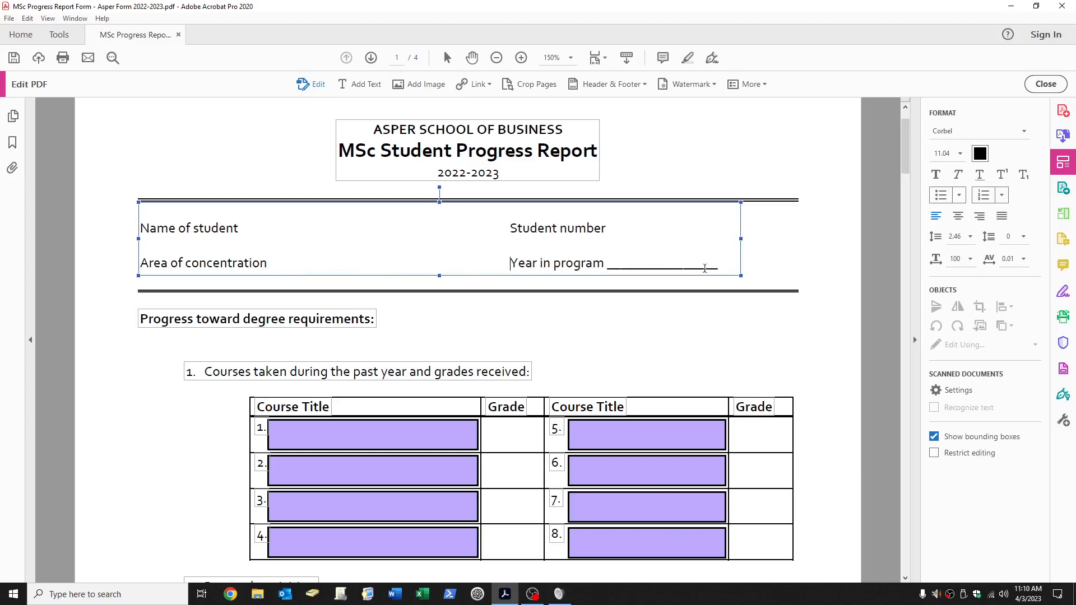
left_click_drag(722, 266, 606, 267)
key("Delete")
left_click(641, 295)
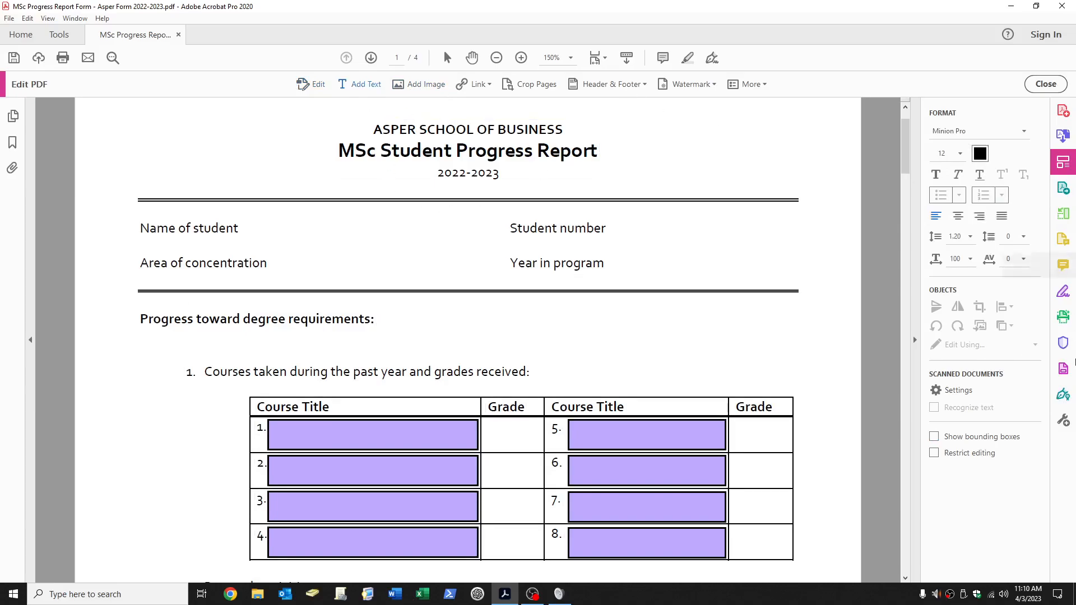
Reopen Prepare Form and fine-tune the width and position of the Name of student field
left_click(1063, 368)
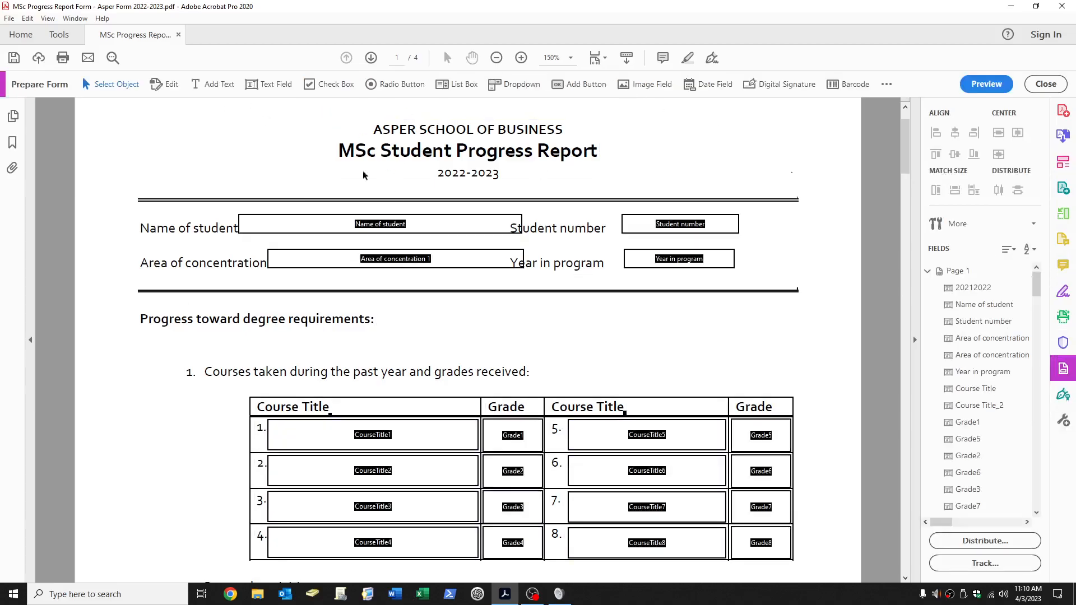
left_click(325, 223)
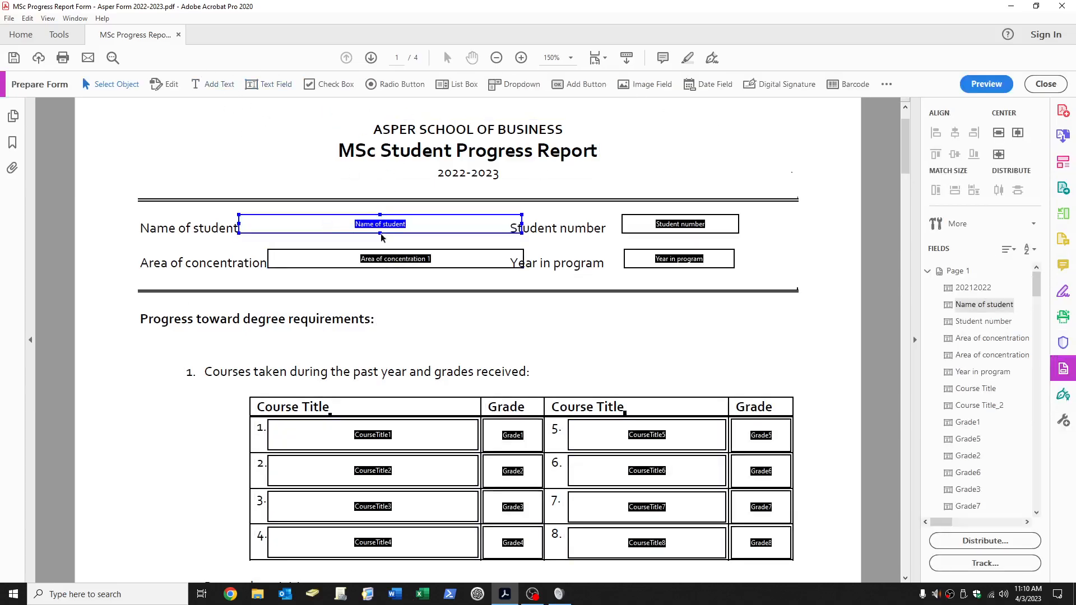
key("ctrl+Left")
key("ctrl+Left")
key("ctrl+Right")
key("ctrl+Right")
key("Right")
key("ctrl+Right")
key("ctrl+Left")
key("ctrl+Left")
key("ctrl+Left")
key("ctrl+Left")
key("ctrl+Left")
key("ctrl+Left")
key("ctrl+Left")
key("ctrl+Left")
key("ctrl+Left")
key("ctrl+Left")
key("ctrl+Left")
key("ctrl+Left")
key("ctrl+Left")
key("ctrl+Left")
key("ctrl+Left")
key("ctrl+Left")
key("Down")
key("Down")
key("Up")
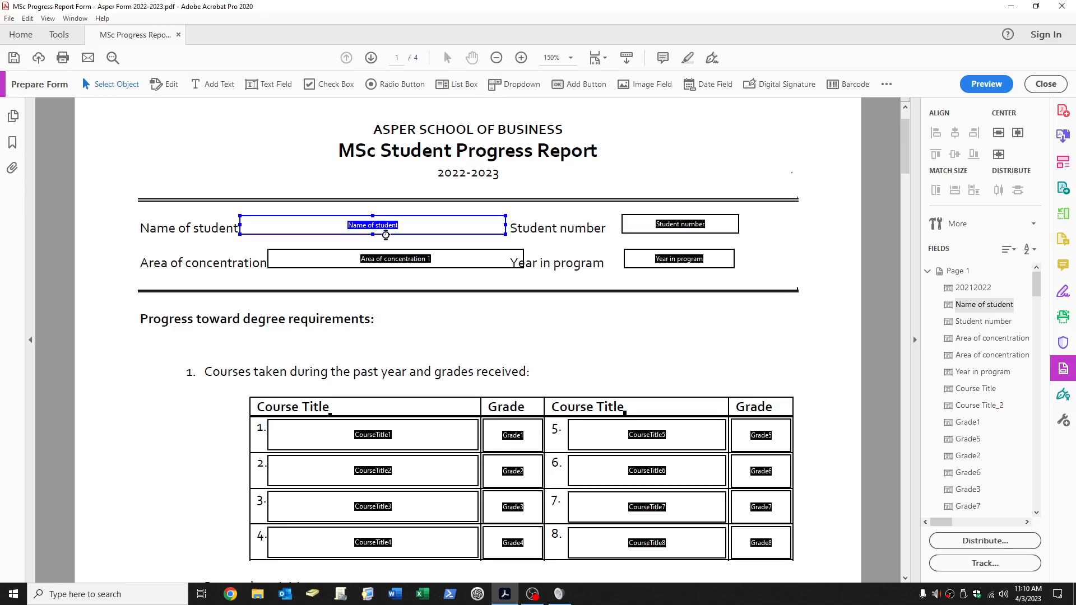
Give the four student detail fields a black border and lavender fill
left_click(428, 255, "ctrl")
left_click_drag(781, 280, 339, 211)
right_click(470, 222)
left_click(489, 232)
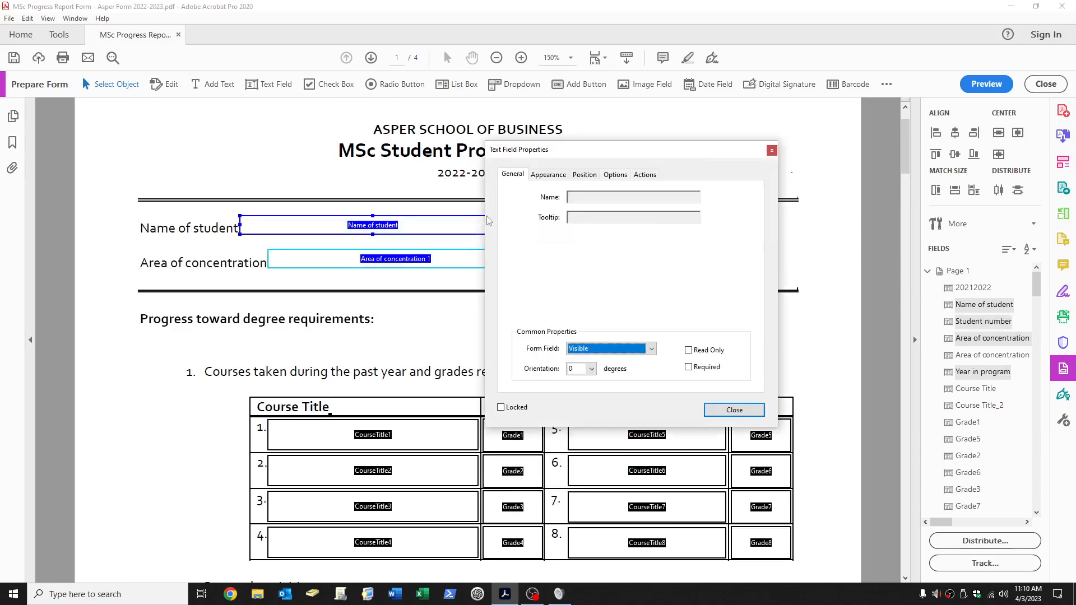
left_click(553, 177)
left_click(581, 213)
left_click(581, 234)
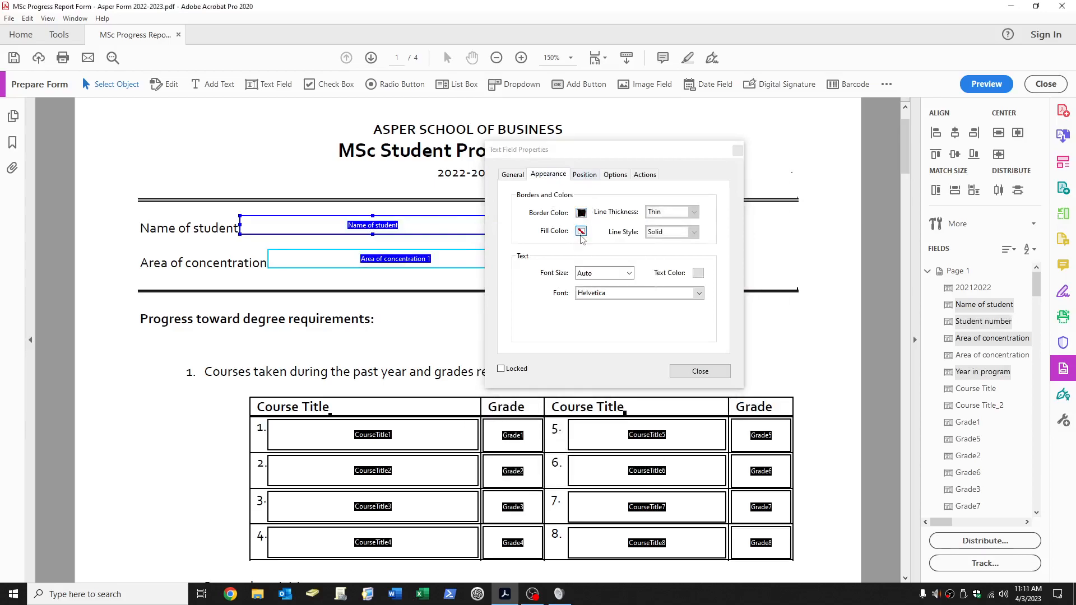
left_click(581, 231)
left_click(631, 292)
left_click(581, 231)
left_click(641, 293)
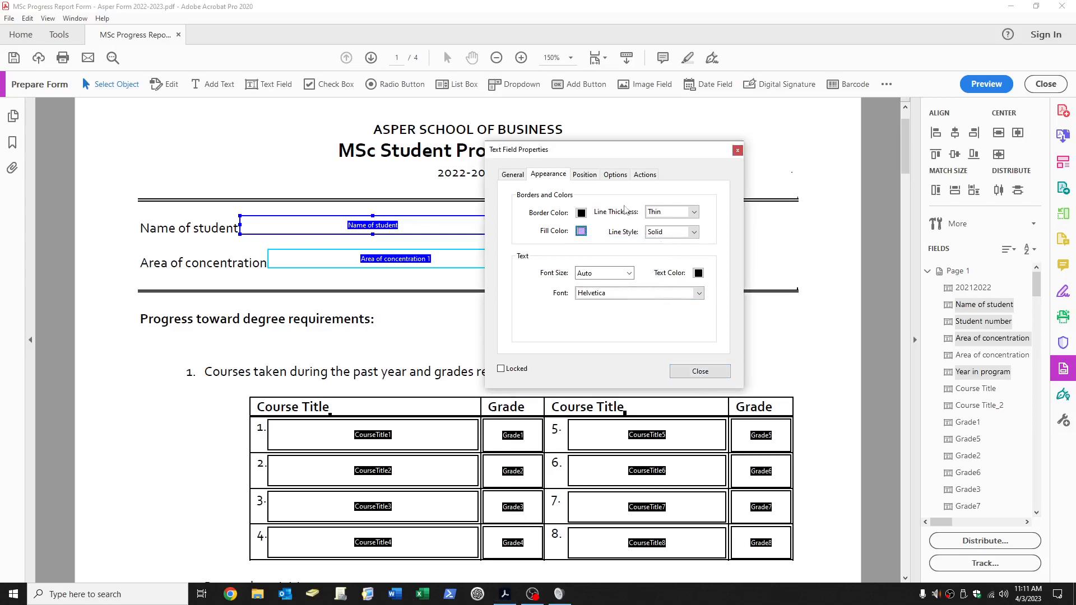
left_click(700, 372)
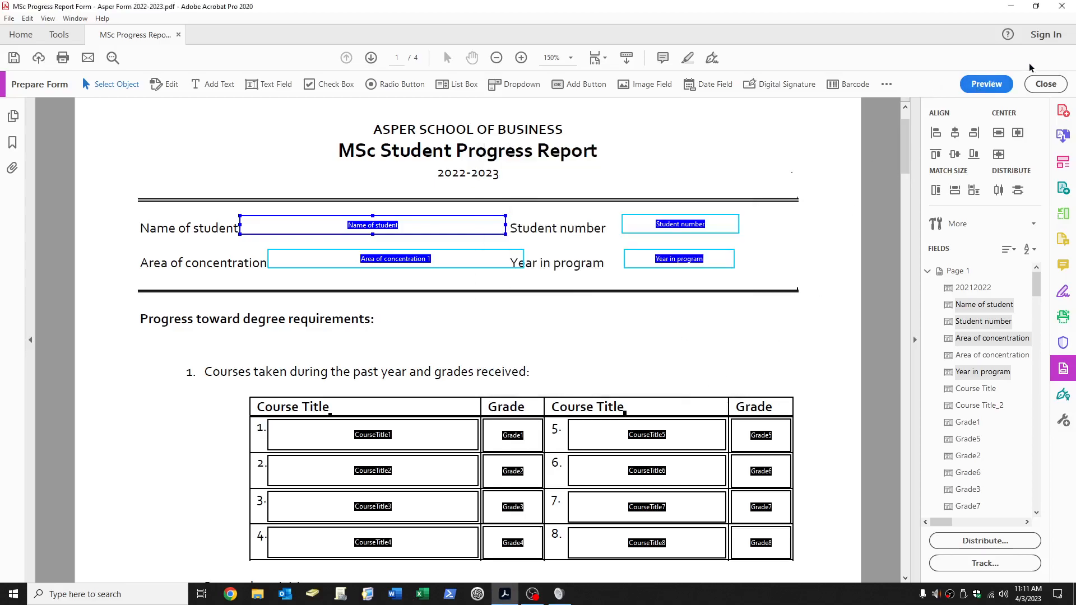
After a preview, narrow, shorten and nudge the Area of concentration 1 field into place
left_click(1045, 84)
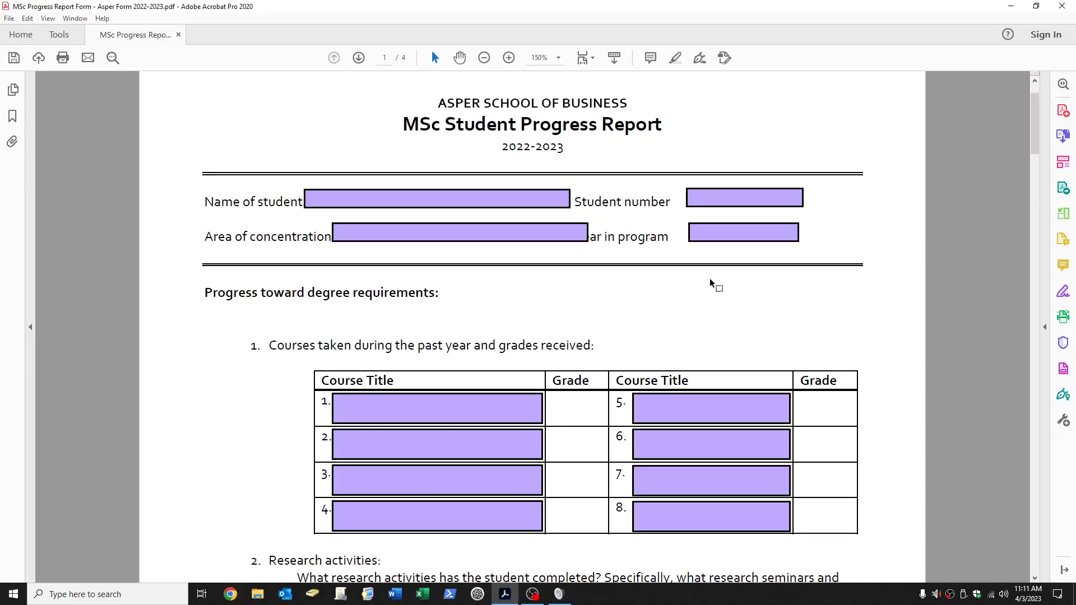
left_click(1063, 368)
left_click(452, 265)
key("shift+Left")
key("shift+Left")
key("shift+Left")
key("shift+Left")
key("shift+Left")
key("shift+Left")
key("shift+Left")
key("shift+Left")
key("shift+Left")
key("shift+Left")
key("shift+Left")
key("shift+Left")
key("shift+Left")
key("shift+Left")
key("shift+Left")
key("shift+Left")
key("shift+Left")
key("shift+Left")
key("shift+Left")
key("shift+Left")
key("shift+Left")
key("shift+Left")
key("shift+Left")
key("shift+Down")
key("shift+Down")
key("Down")
key("Right")
key("Down")
key("Up")
key("Up")
key("Up")
key("Up")
key("Up")
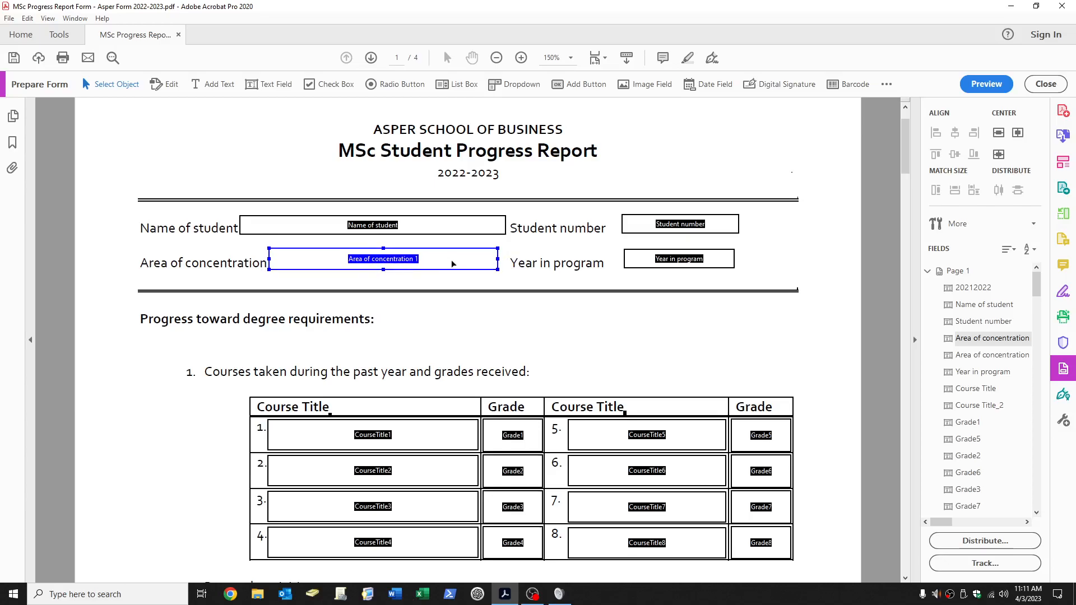
key("shift+Up")
key("shift+Up")
key("Down")
key("Down")
key("Down")
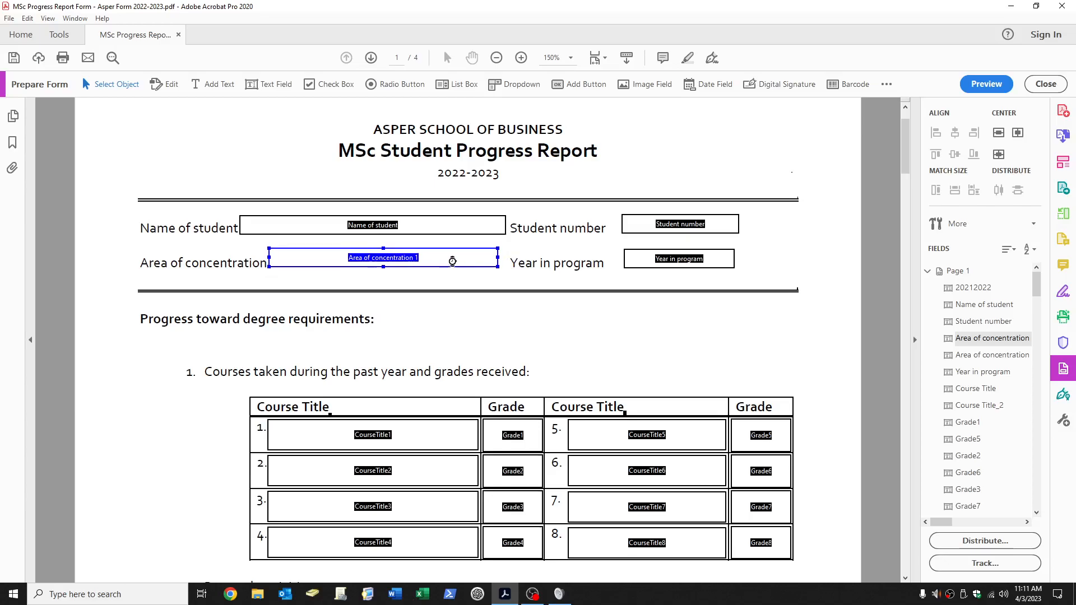
Narrow the Name of student field slightly, nudge it right, and preview the alignment
left_click(417, 228)
key("shift+Left")
key("shift+Left")
key("Right")
key("Right")
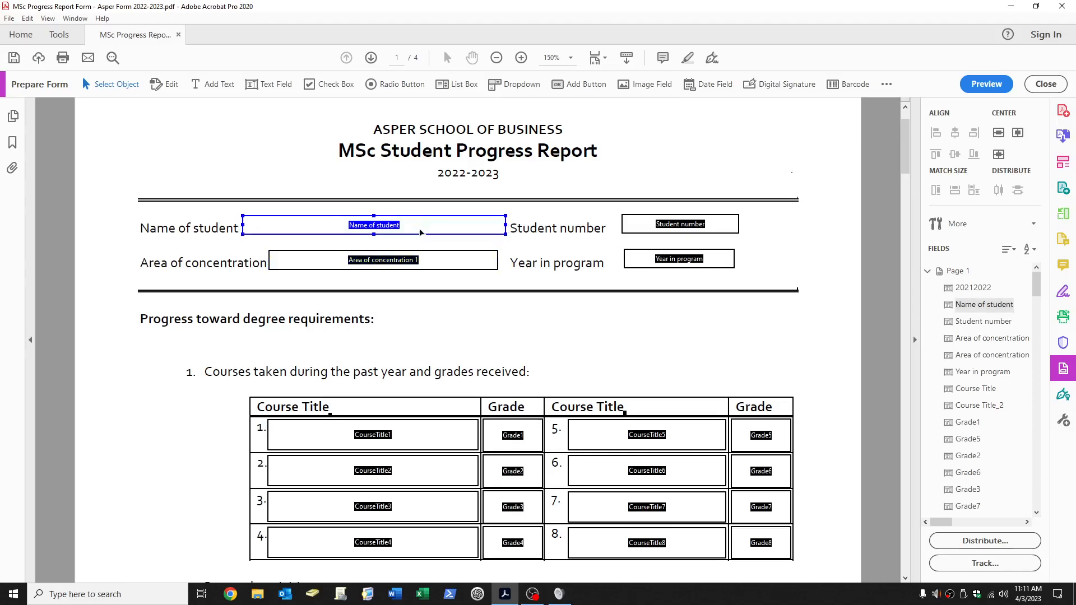
left_click(1046, 84)
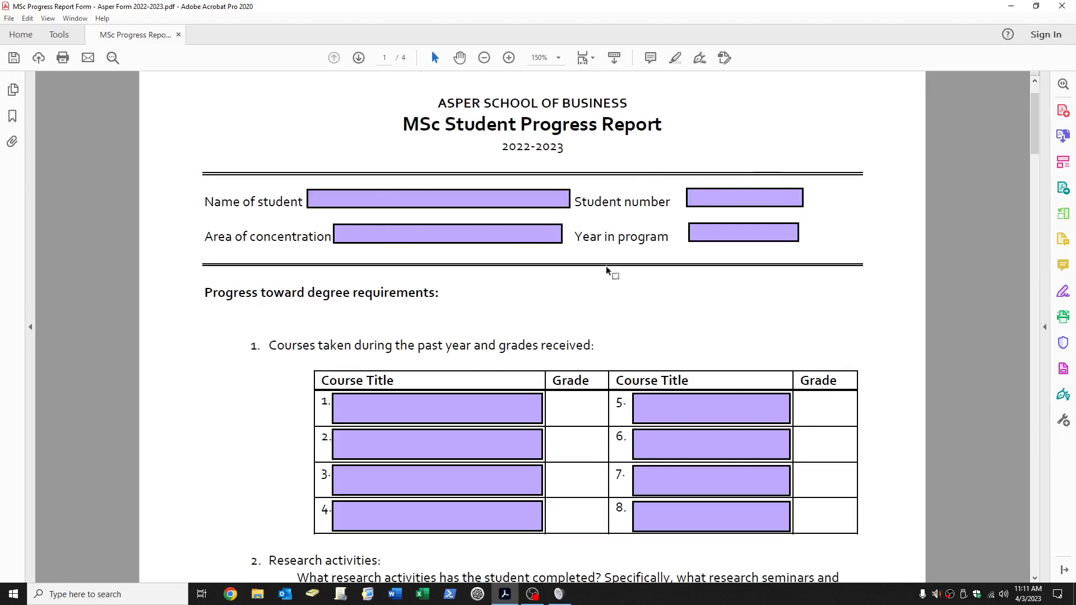
left_click(1063, 369)
Reposition the Year in program and Student number fields, then nudge Name and Area fields down
left_click(659, 261)
left_click_drag(660, 259, 664, 235)
left_click(669, 230)
left_click(794, 237)
left_click(1045, 84)
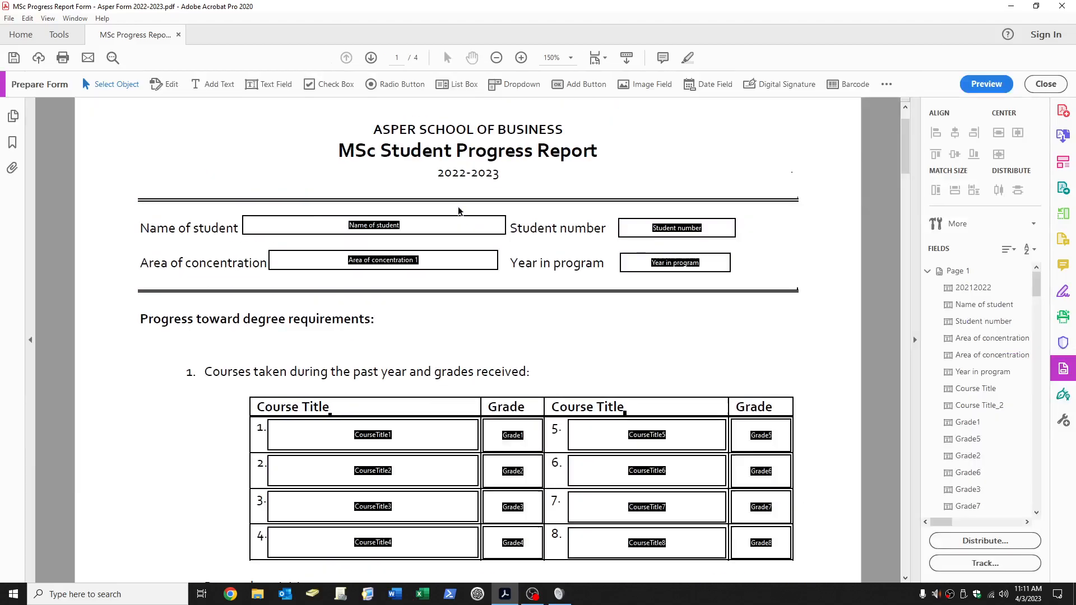
left_click(442, 229)
key("Down")
key("Down")
key("Down")
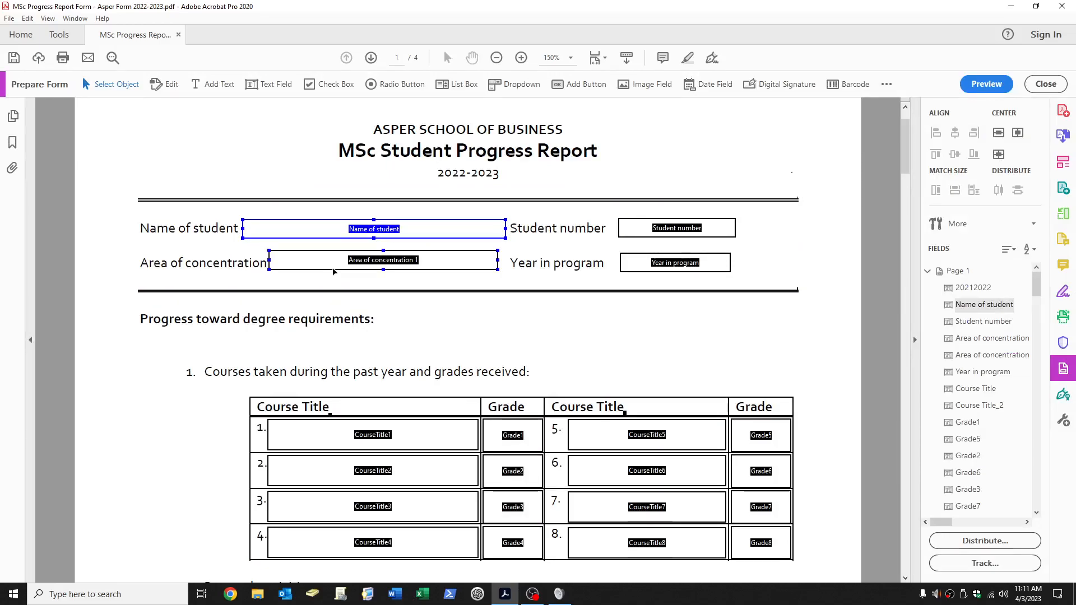
left_click(333, 268)
key("Down")
key("Down")
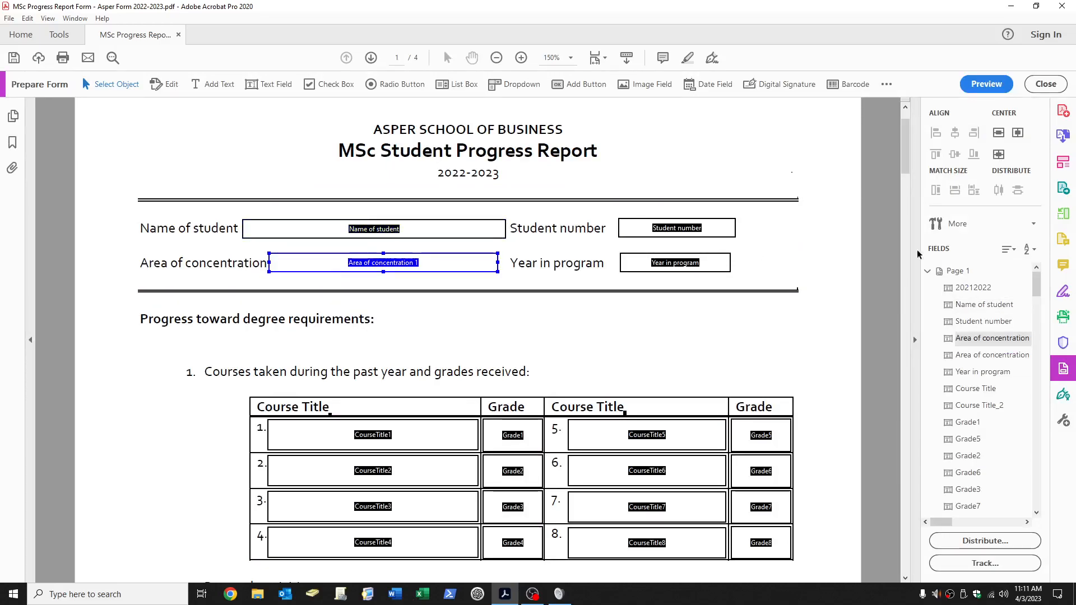
Leave form editing and test-type 'a' into several Grade cells
left_click(1045, 84)
scroll(790, 269, "down", 3)
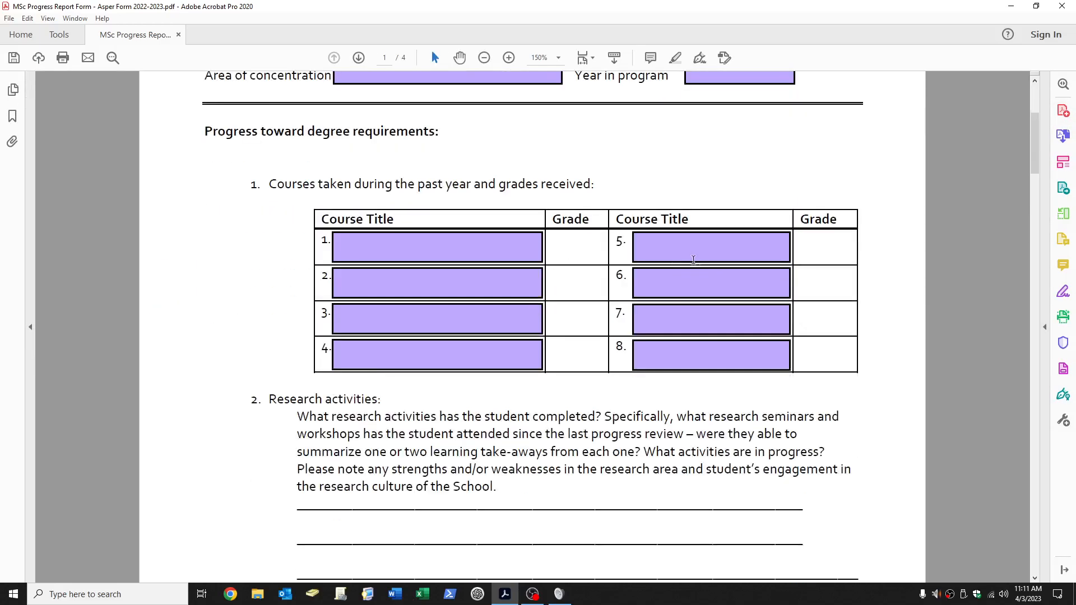
scroll(697, 259, "up", 4)
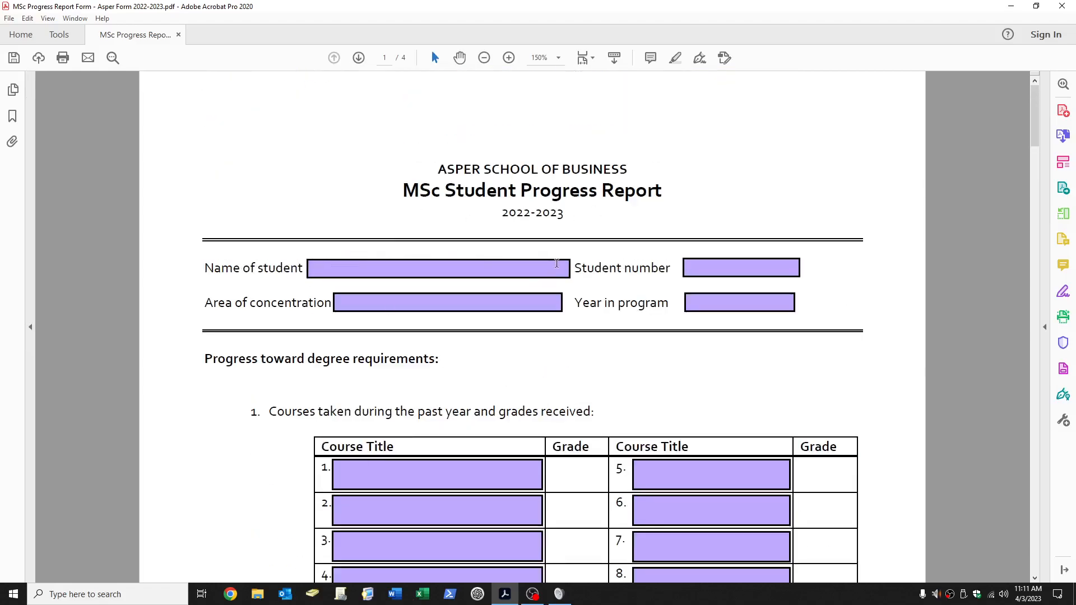
scroll(557, 263, "down", 4)
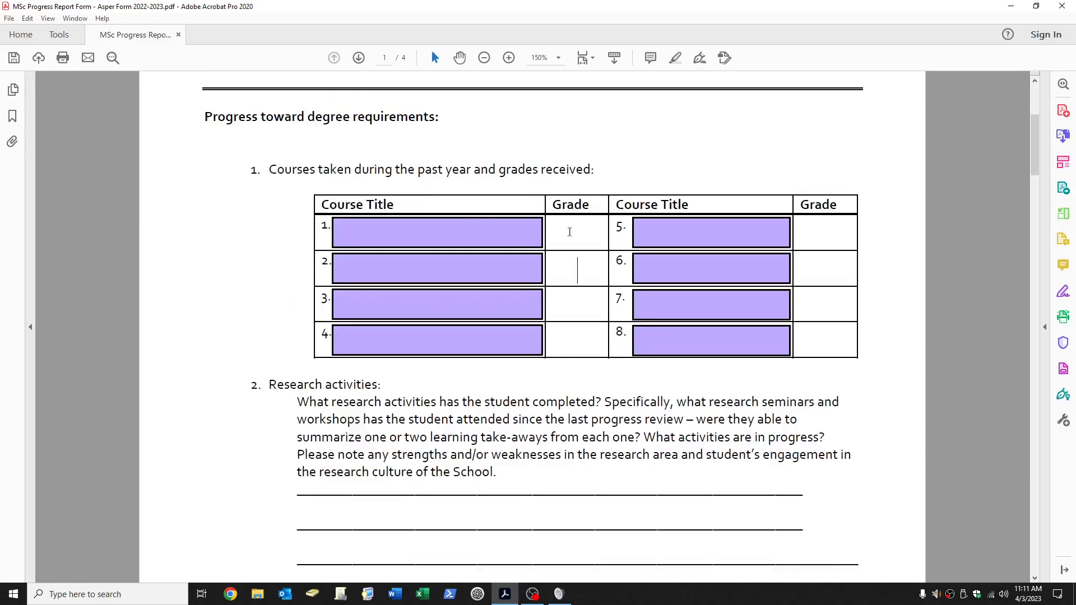
type("a")
left_click(580, 264)
type("a")
left_click(579, 306)
type("a")
left_click(575, 334)
type("a")
Clear the test entries from the Grade cells
double_click(587, 301)
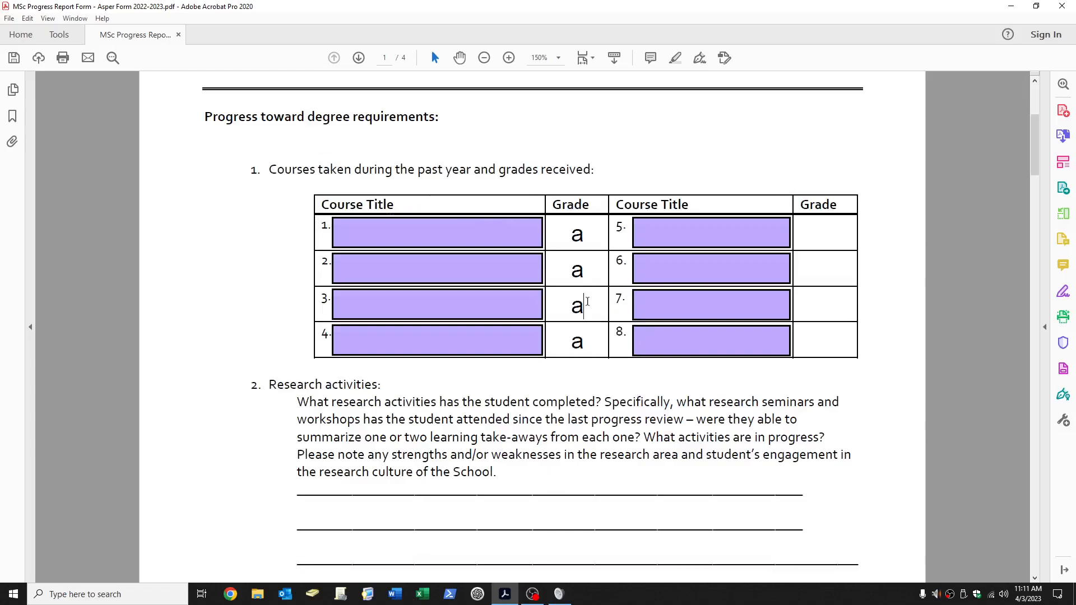
key("BackSpace")
left_click(586, 233)
key("BackSpace")
double_click(585, 307)
key("BackSpace")
double_click(584, 330)
key("BackSpace")
Type test 's' text on the five Research activities answer lines
scroll(694, 415, "down", 4)
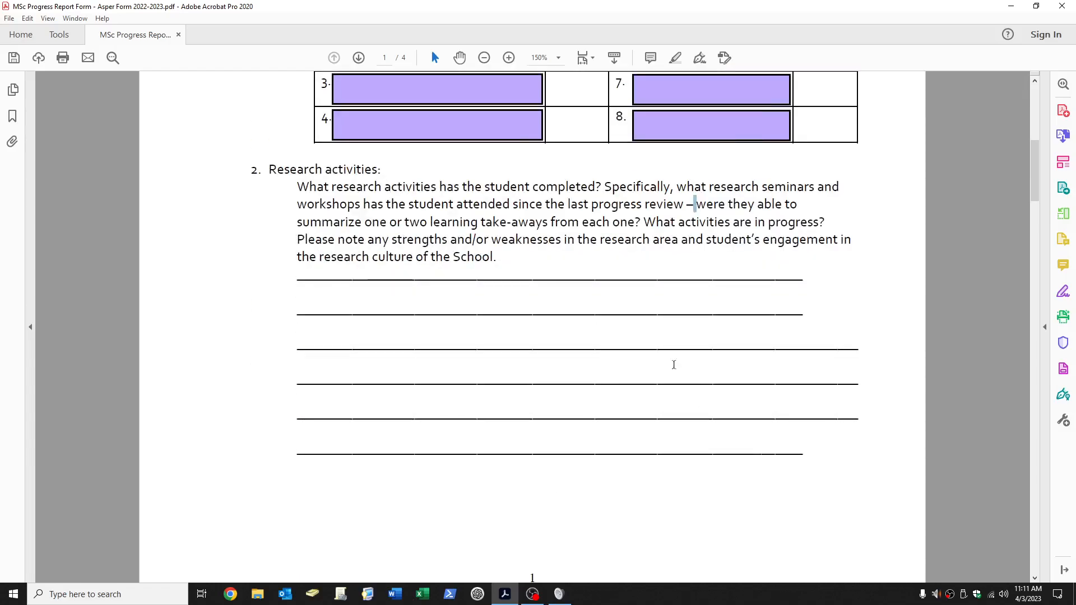
left_click(372, 282)
type("sssssss")
left_click(372, 305)
type("ssss")
left_click(362, 338)
type("sss")
left_click(347, 376)
type("s")
left_click(349, 411)
type("ss")
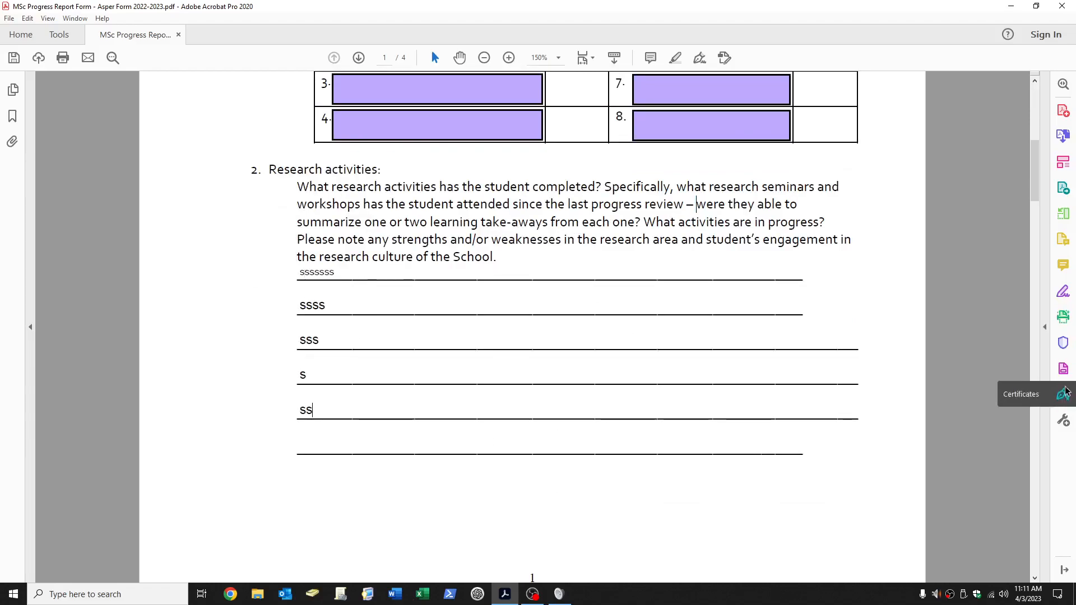
Back in Prepare Form, select the six research answer-line fields and delete them
left_click(1063, 369)
left_click_drag(645, 556, 499, 299)
key("Delete")
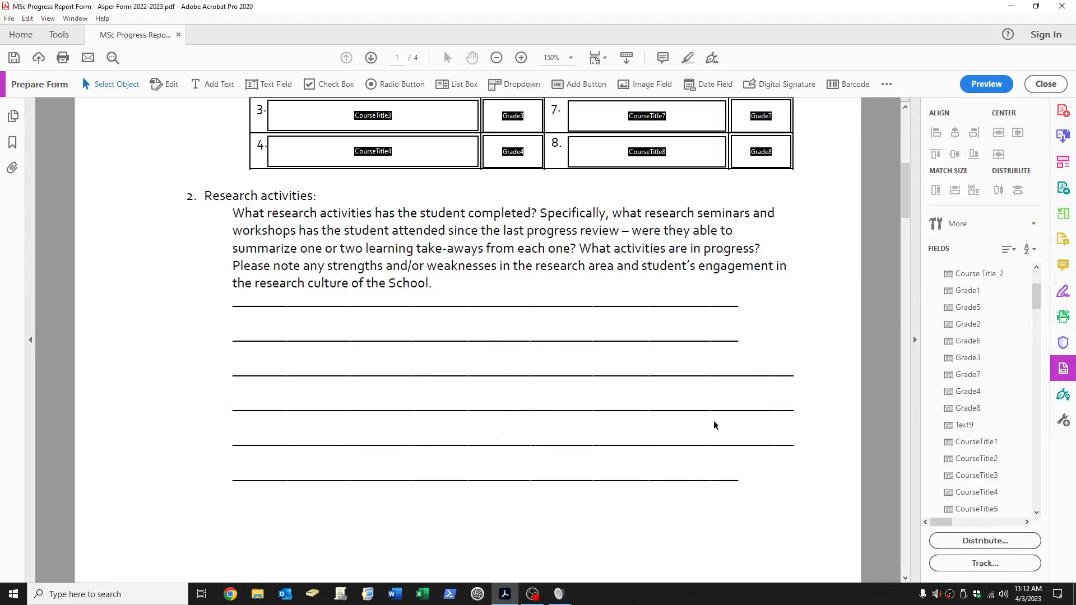
Delete the six underscore lines under Research activities and trim the leftover blank lines
left_click(1062, 162)
left_click_drag(750, 481, 234, 301)
key("Delete")
key("Return")
left_click(472, 316)
left_click_drag(513, 371, 507, 303)
key("BackSpace")
key("BackSpace")
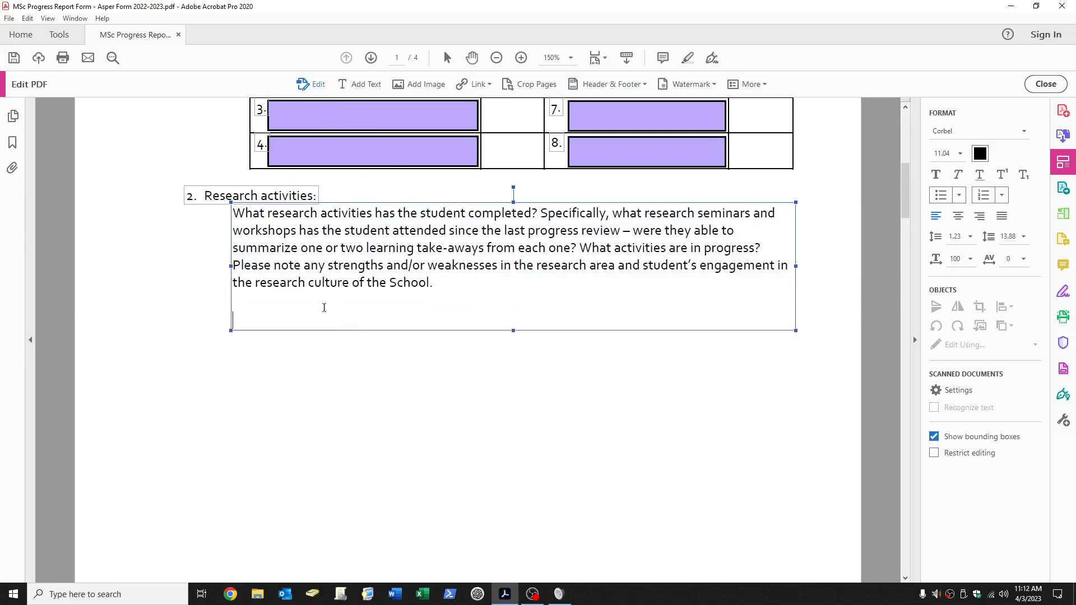
key("BackSpace")
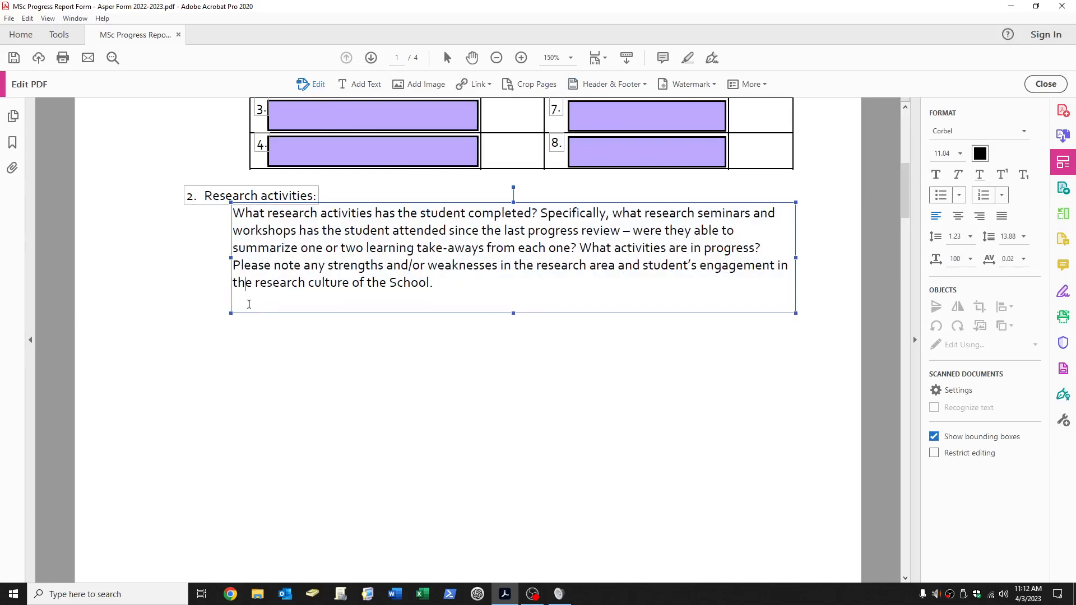
mouse_move(513, 316)
left_mouse_down()
mouse_move(511, 300)
mouse_move(508, 314)
left_mouse_up()
left_click(634, 348)
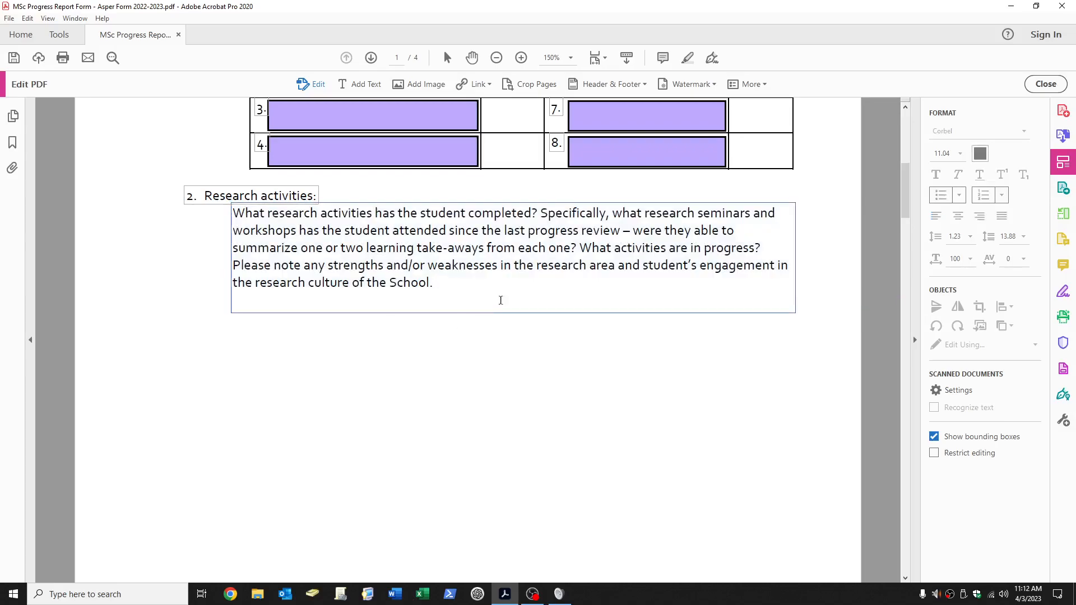
left_click(1063, 368)
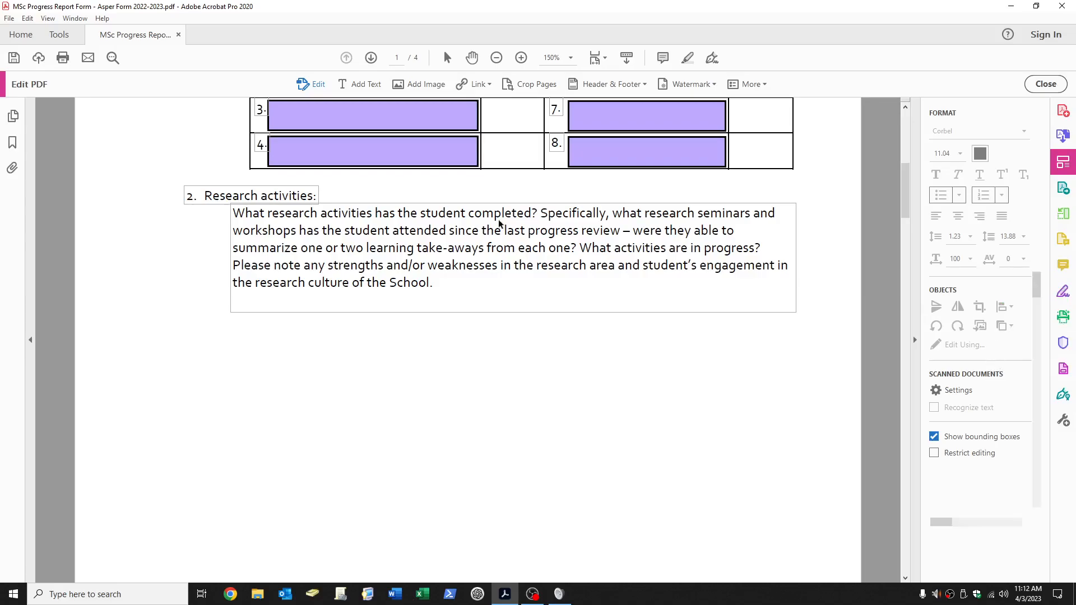
Draw a new text field below the question and stretch it into a large box
left_click(263, 87)
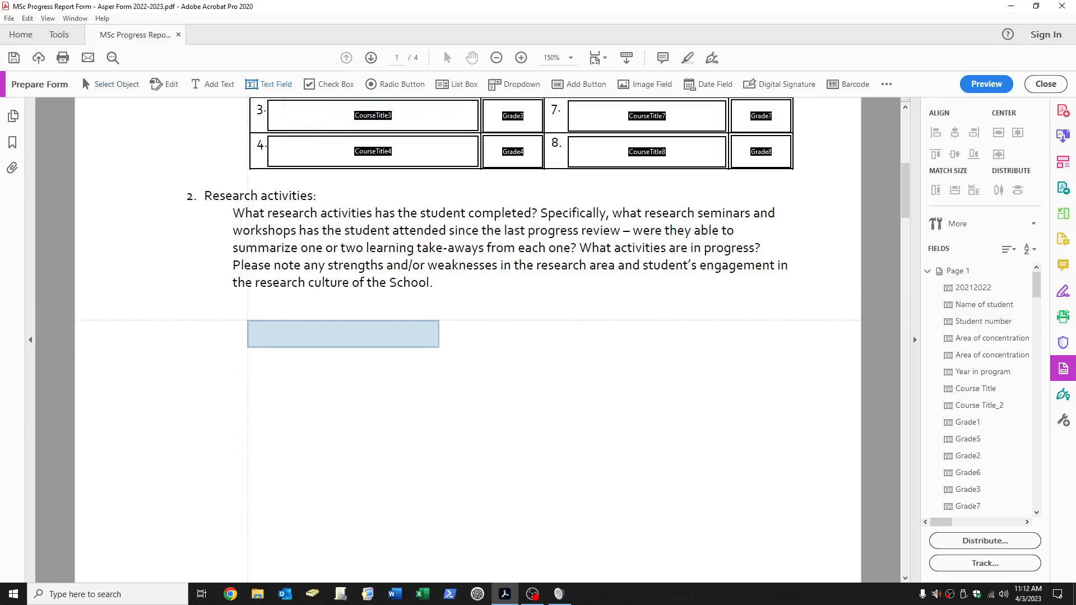
left_click(250, 320)
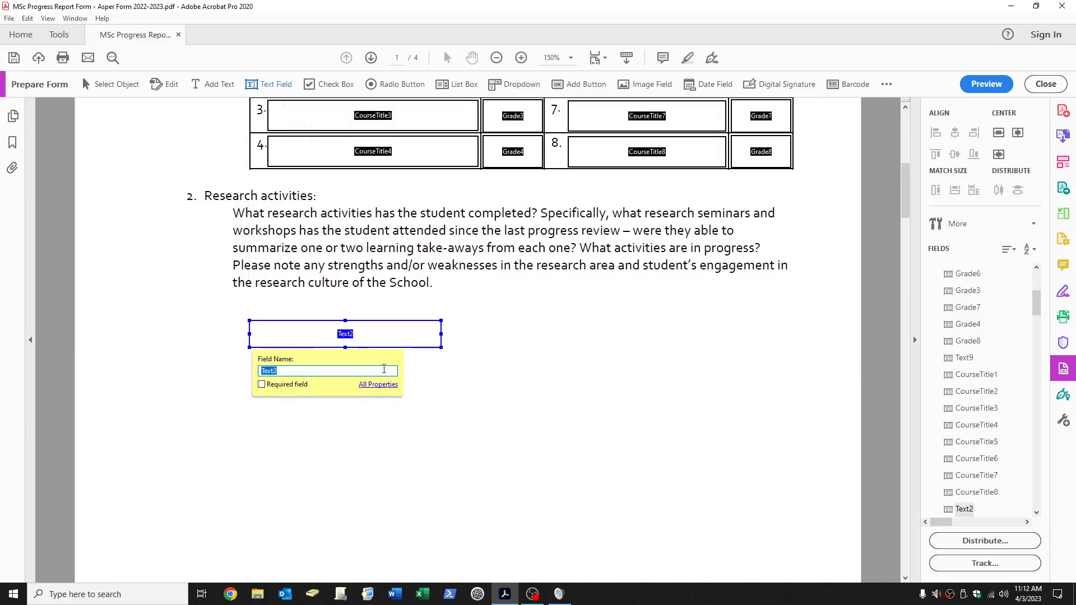
left_click_drag(441, 347, 785, 355)
left_click_drag(517, 356, 517, 543)
Name the new text field ResearchActivities in its General properties
right_click(445, 360)
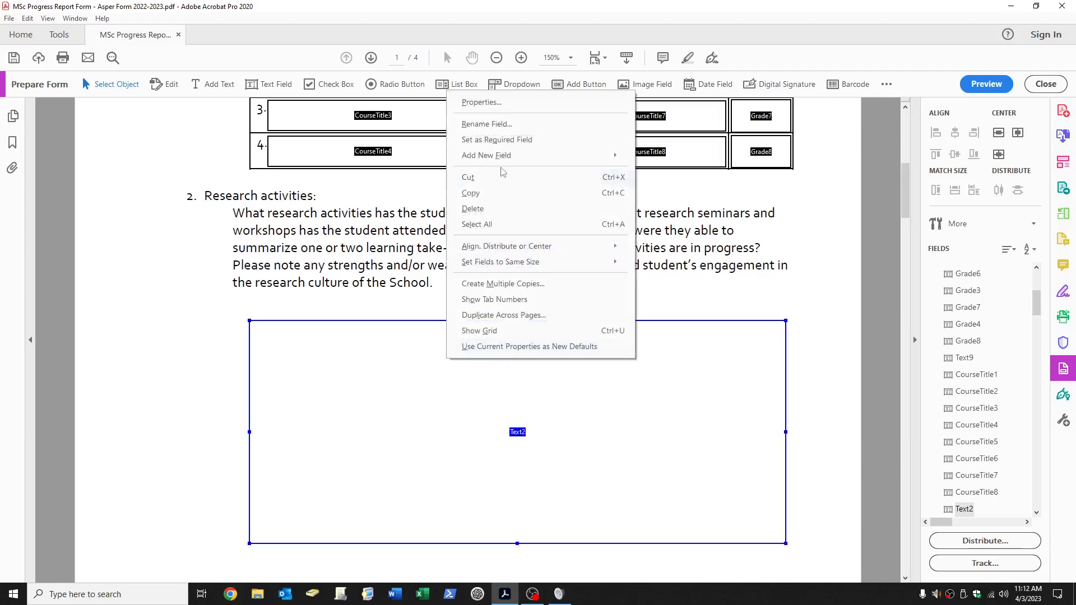
left_click(493, 102)
left_click(513, 101)
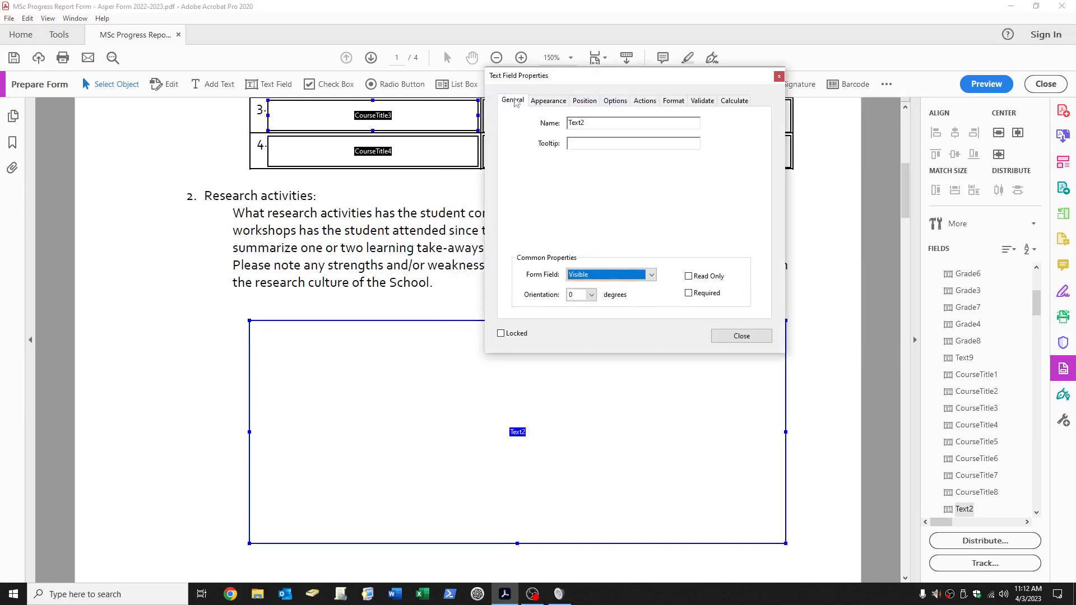
type("ResearchActivitie")
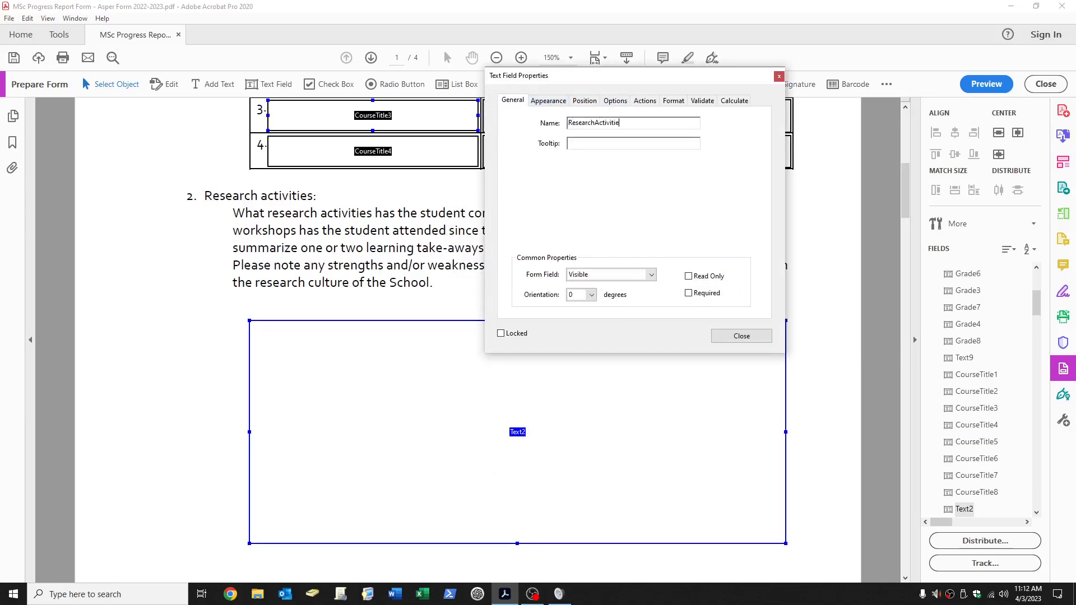
Give the ResearchActivities field a lavender fill colour
left_click(552, 101)
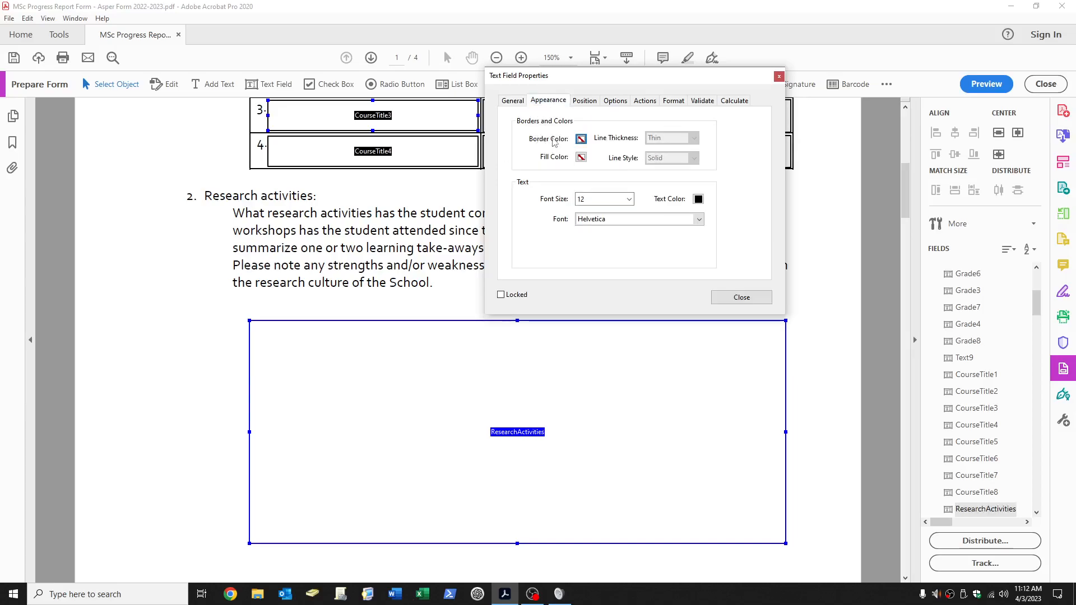
left_click(581, 157)
left_click(581, 158)
left_click(581, 157)
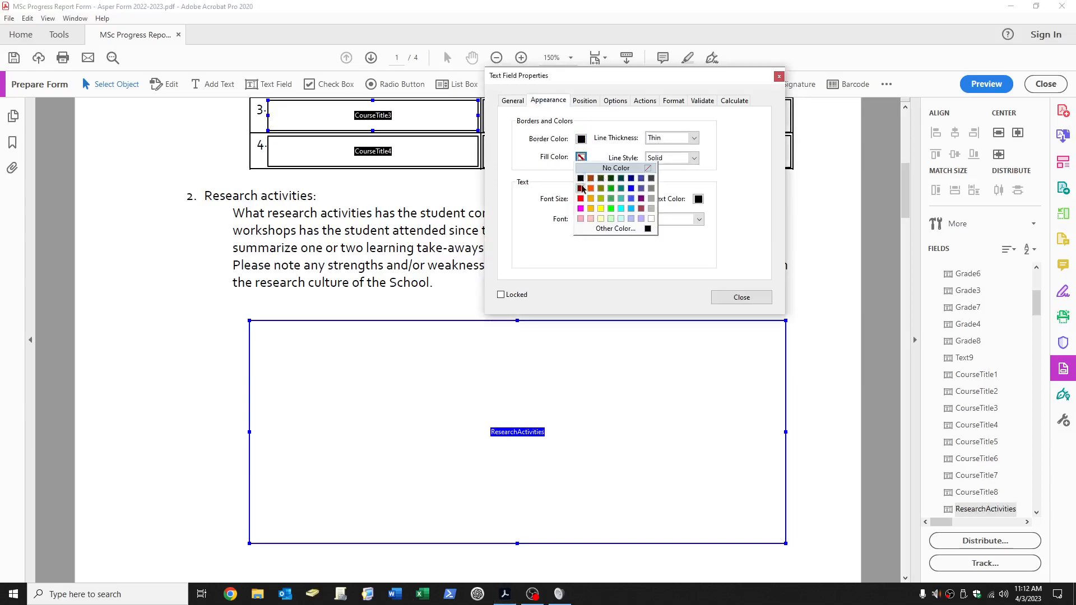
left_click(646, 222)
Enable Multi-line and rich text formatting for the field, then close its properties
left_click(592, 104)
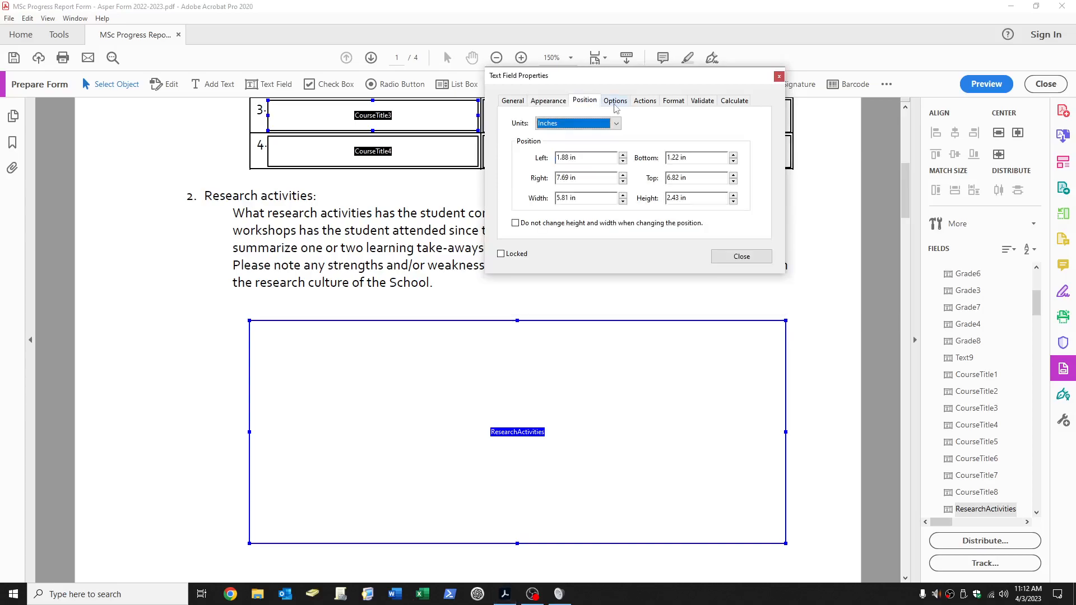
left_click(615, 102)
left_click(644, 101)
left_click(673, 102)
left_click(701, 104)
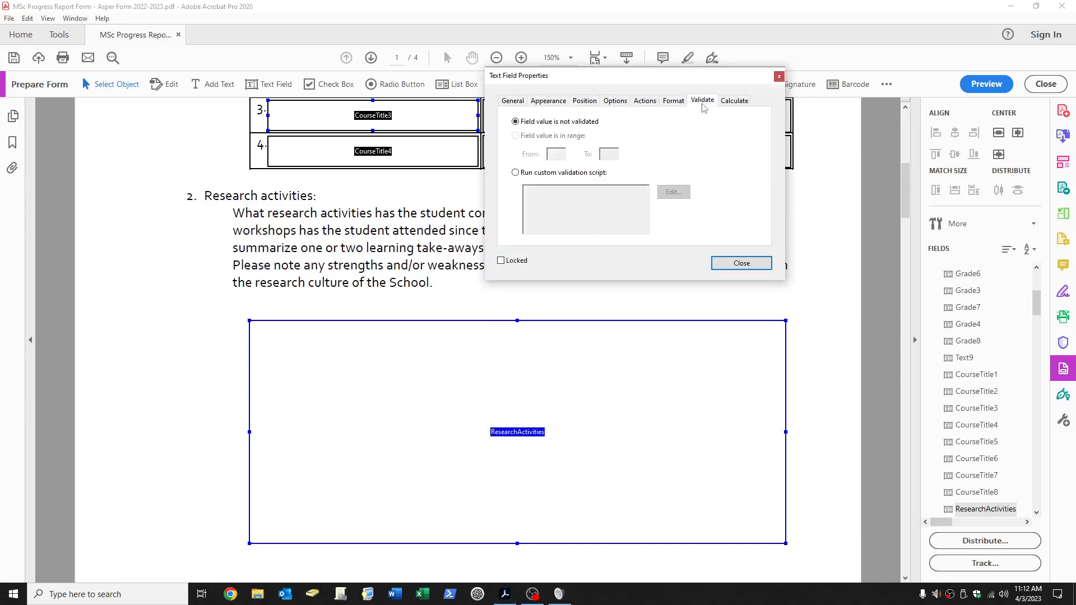
left_click(615, 102)
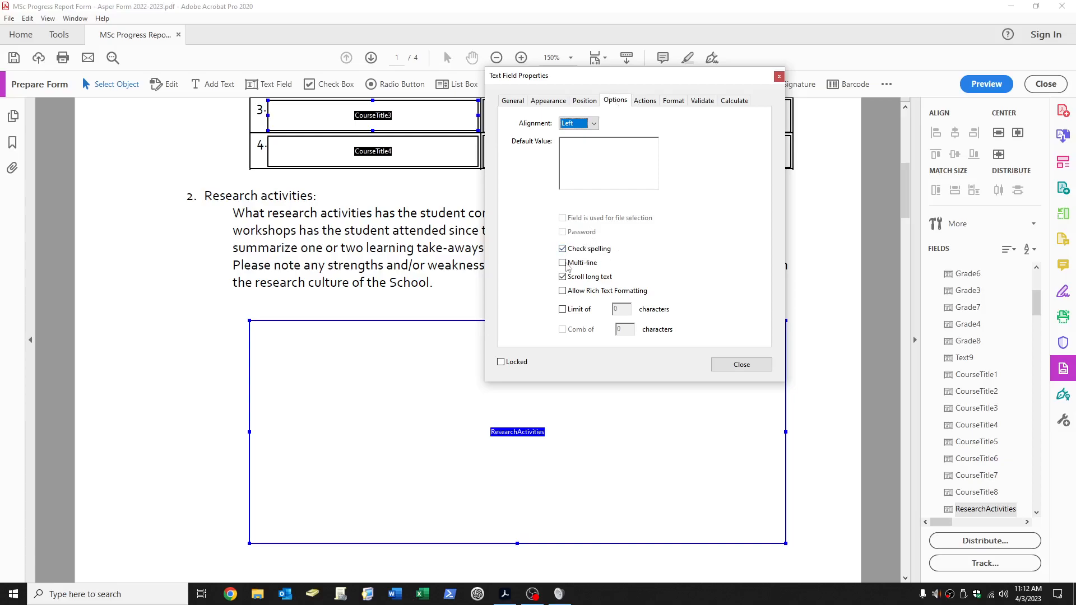
left_click(563, 196)
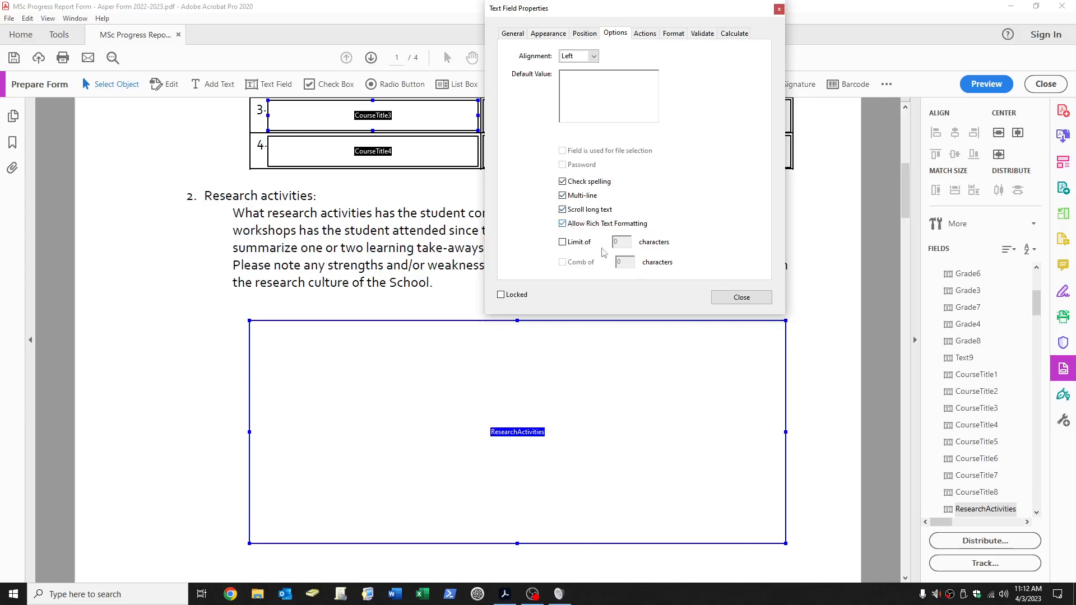
left_click(744, 299)
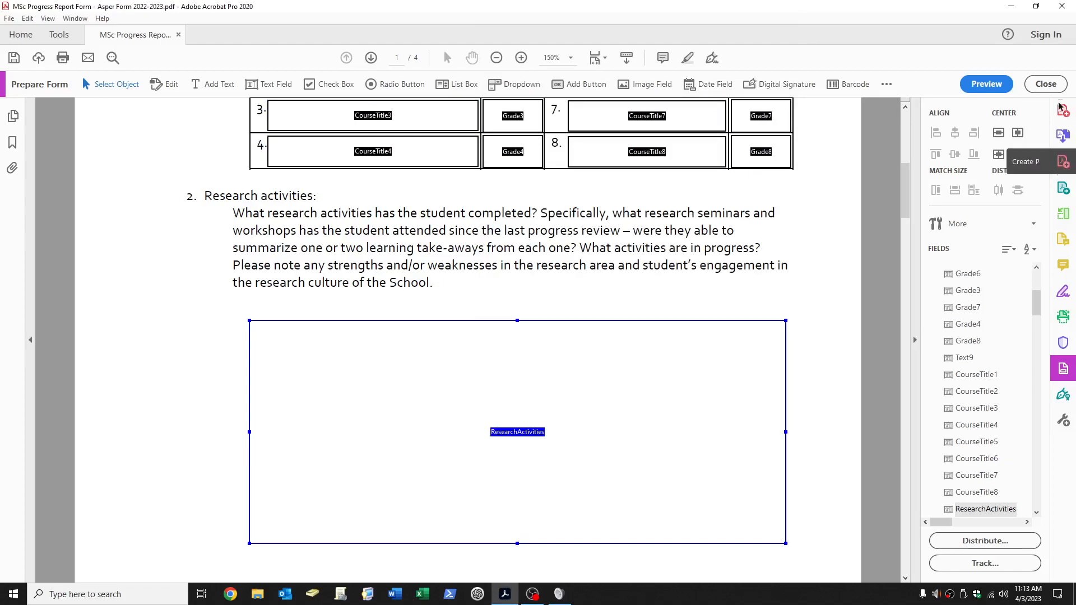
Fill the field with 'Test 123' plus repeated pasted text until it overflows
left_click(537, 365)
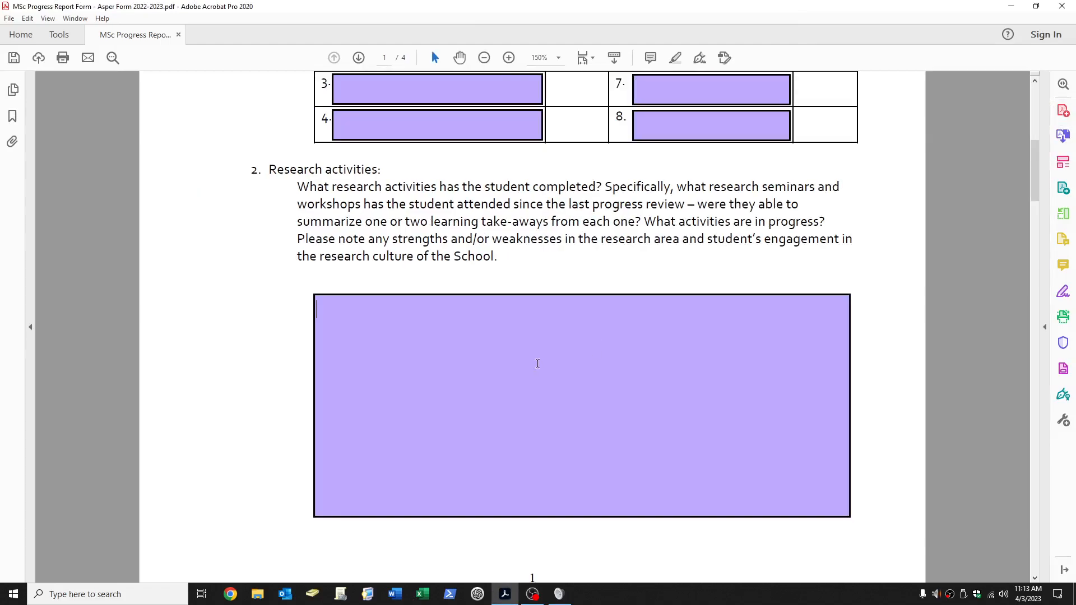
type("Test 123")
key("ctrl+a")
key("ctrl+shift+s")
key("Escape")
type("MSc Progress Report Form - Asper Form 2022-2023.pdf")
key("ctrl+v")
key("ctrl+v")
key("ctrl+v")
key("ctrl+v")
key("ctrl+v")
key("ctrl+v")
key("ctrl+v")
key("ctrl+v")
key("ctrl+v")
key("ctrl+v")
key("ctrl+v")
key("ctrl+v")
key("ctrl+v")
key("ctrl+v")
key("ctrl+v")
key("ctrl+v")
key("ctrl+v")
key("ctrl+v")
key("ctrl+v")
key("ctrl+v")
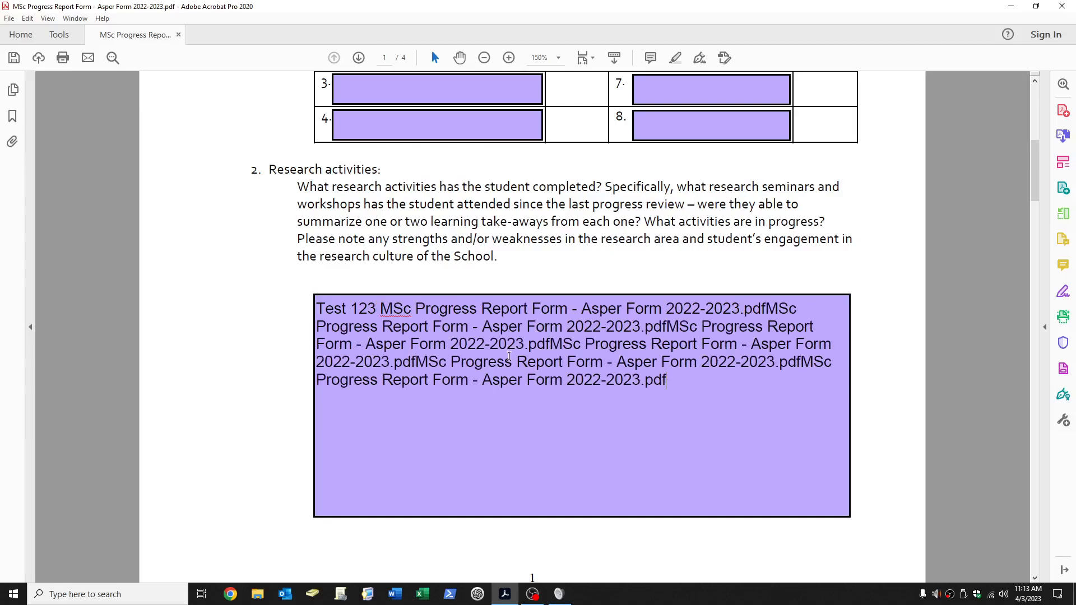
key("ctrl+v")
key("ctrl+v")
key("ctrl+v")
key("ctrl+v")
key("ctrl+v")
key("ctrl+v")
key("ctrl+v")
key("ctrl+v")
key("ctrl+v")
key("ctrl+v")
key("ctrl+v")
key("ctrl+v")
key("ctrl+v")
key("ctrl+v")
key("ctrl+v")
key("ctrl+v")
key("ctrl+v")
left_click_drag(590, 396, 596, 414)
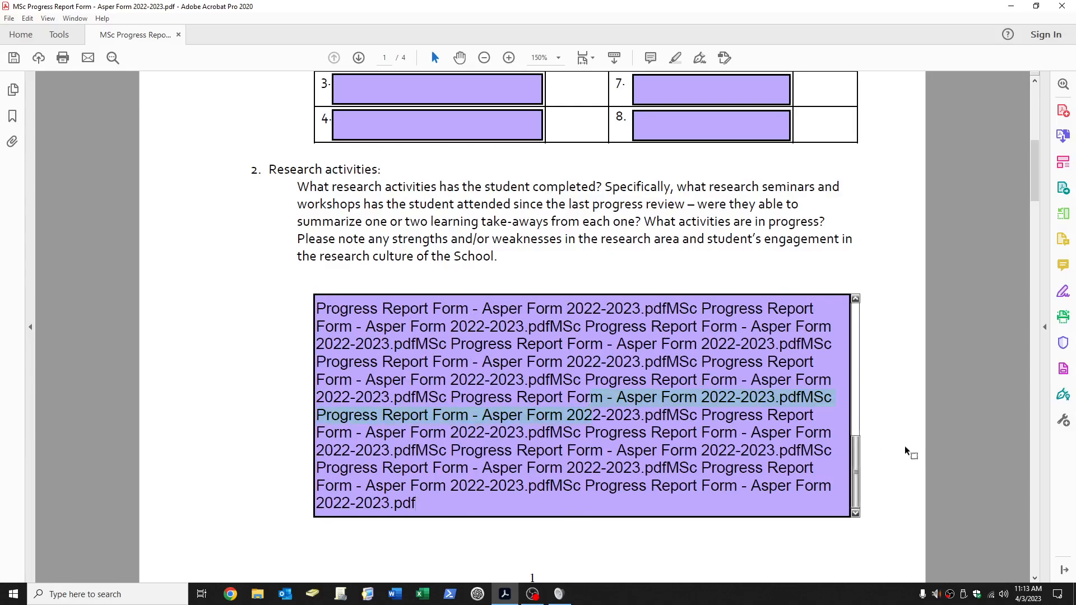
left_click_drag(854, 465, 851, 299)
left_click_drag(439, 309, 579, 314)
type("MSc Progress Report Form - Asper Form 2022-2023.pdf")
Make passages of the test text bold, underlined and italic
key("ctrl+z")
left_click_drag(497, 312, 385, 315)
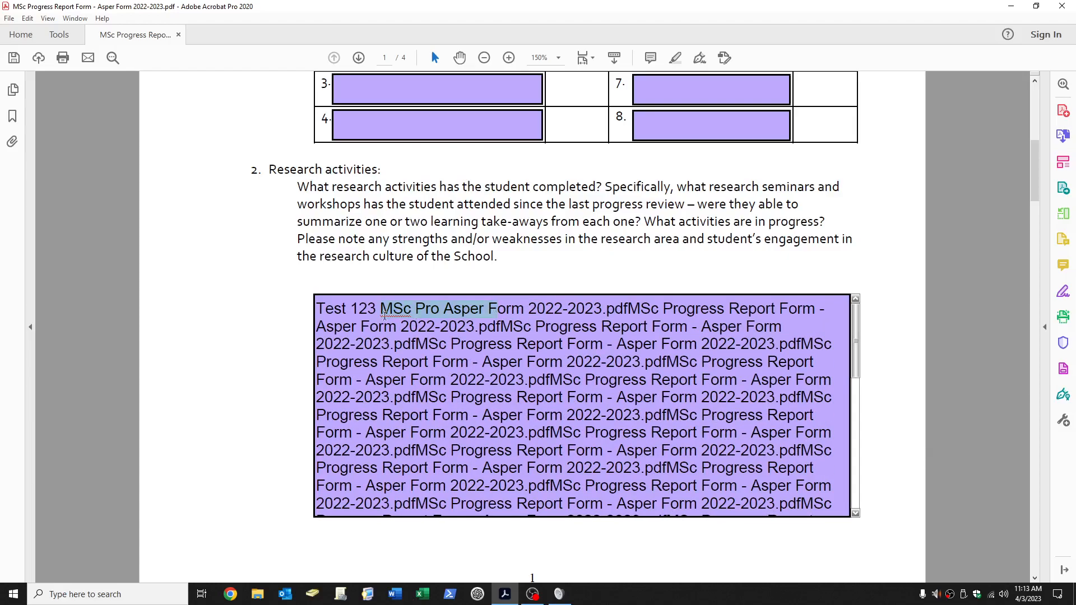
key("ctrl+b")
key("ctrl+b")
left_click_drag(429, 397, 629, 404)
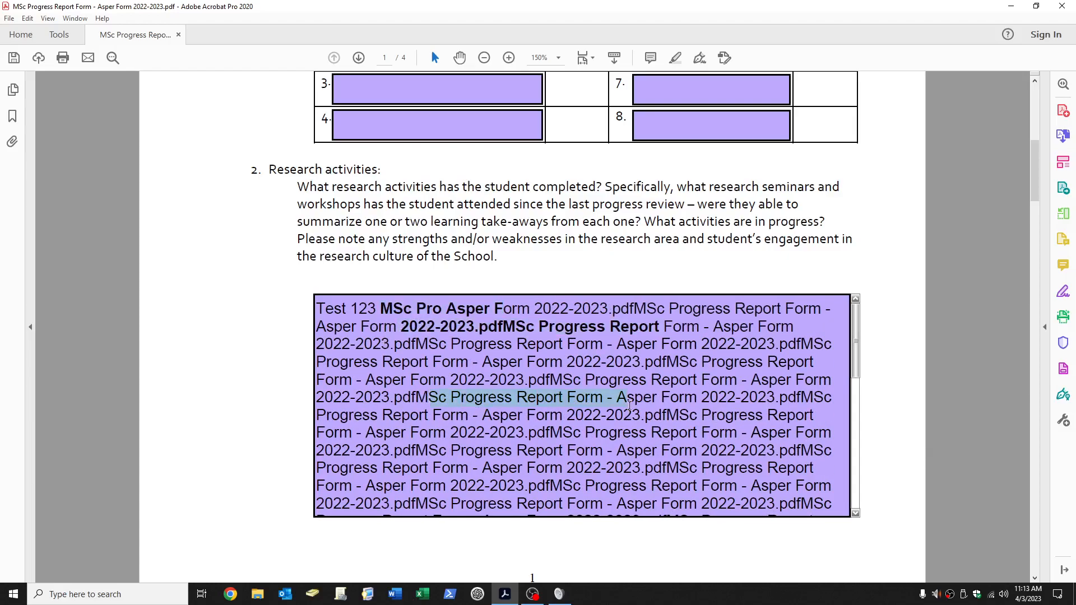
key("ctrl+u")
left_click_drag(655, 466, 380, 309)
key("ctrl+i")
key("ctrl+b")
Undo the italic, clear all test text from the field, and scroll to page 2
key("ctrl+y")
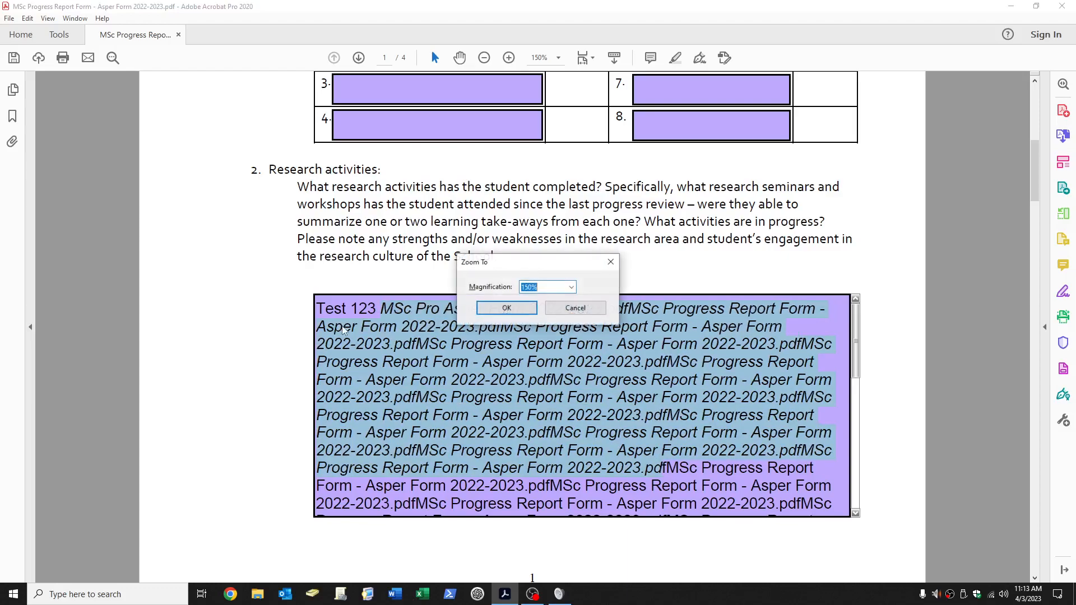
key("Escape")
key("ctrl+z")
key("ctrl+a")
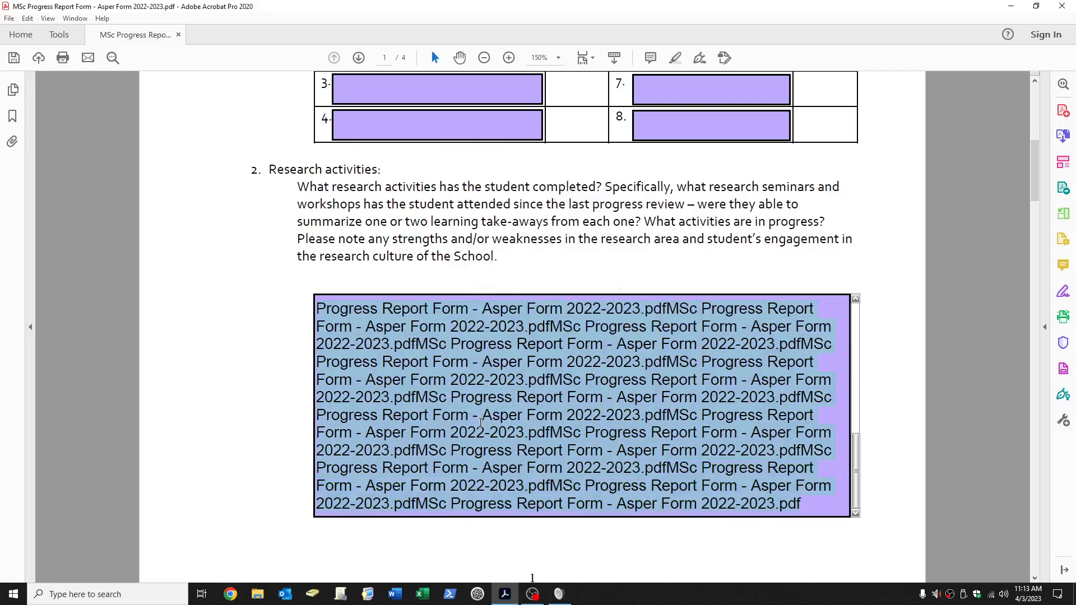
key("BackSpace")
scroll(495, 411, "up", 3)
scroll(613, 342, "down", 2)
scroll(613, 343, "down", 10)
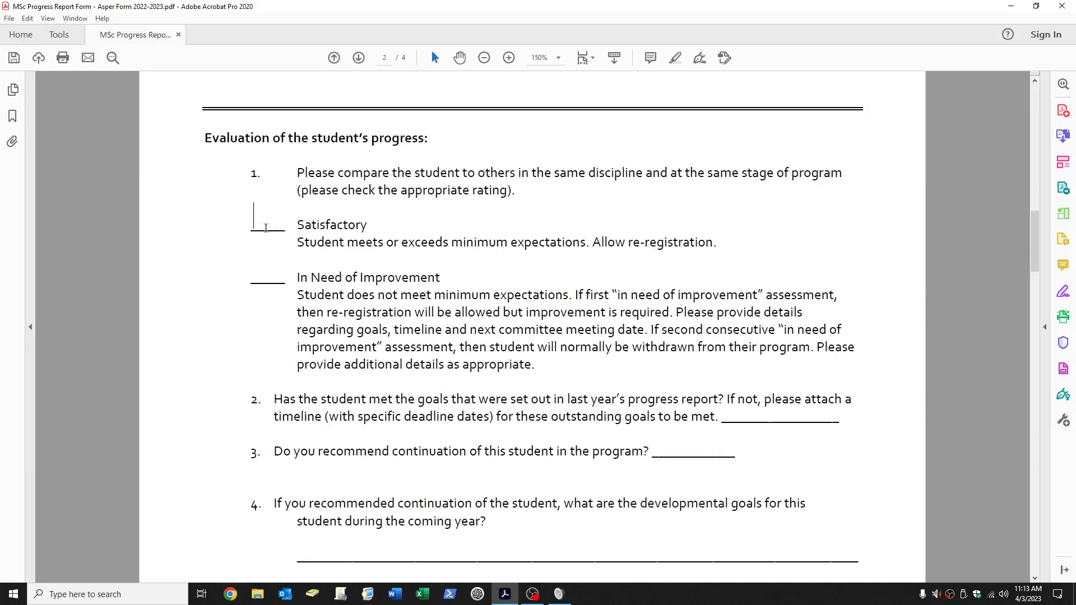
Delete the Satisfactory and In Need of Improvement text fields
left_click(1062, 368)
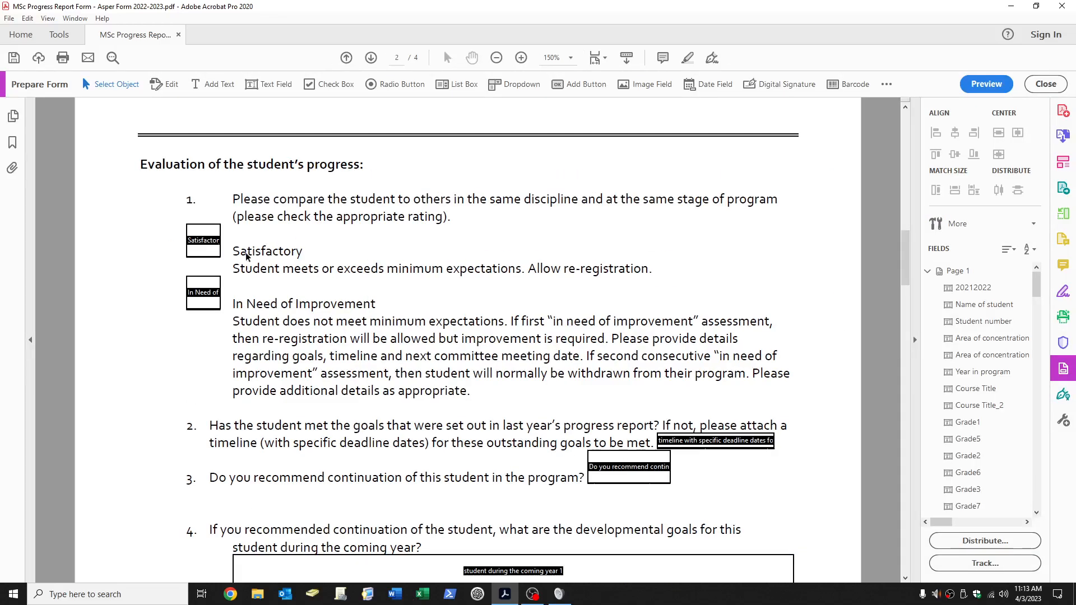
left_click(192, 242)
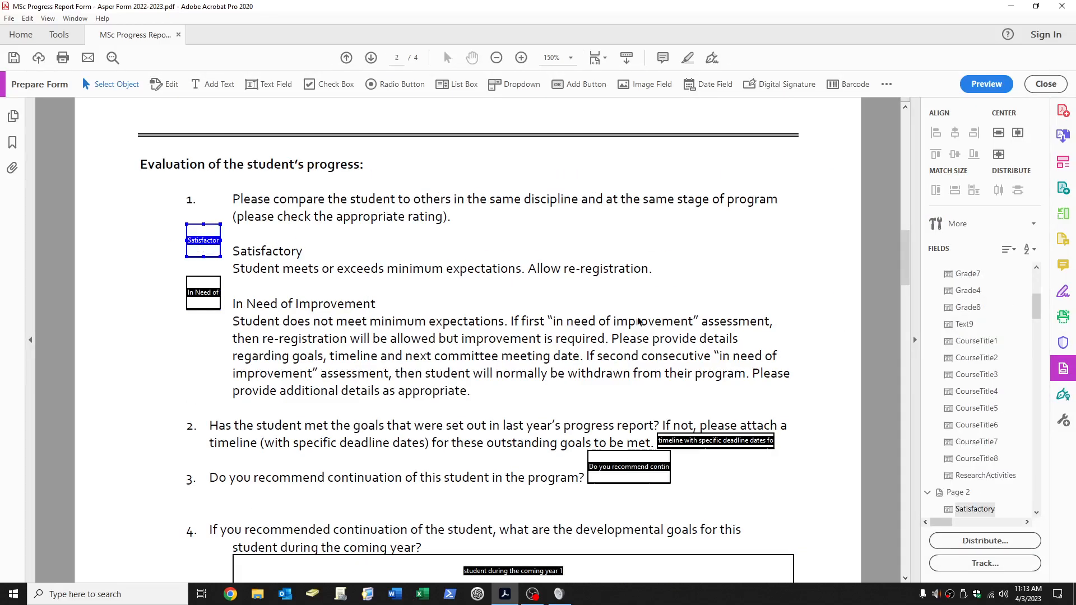
key("Delete")
left_click(203, 281)
key("Delete")
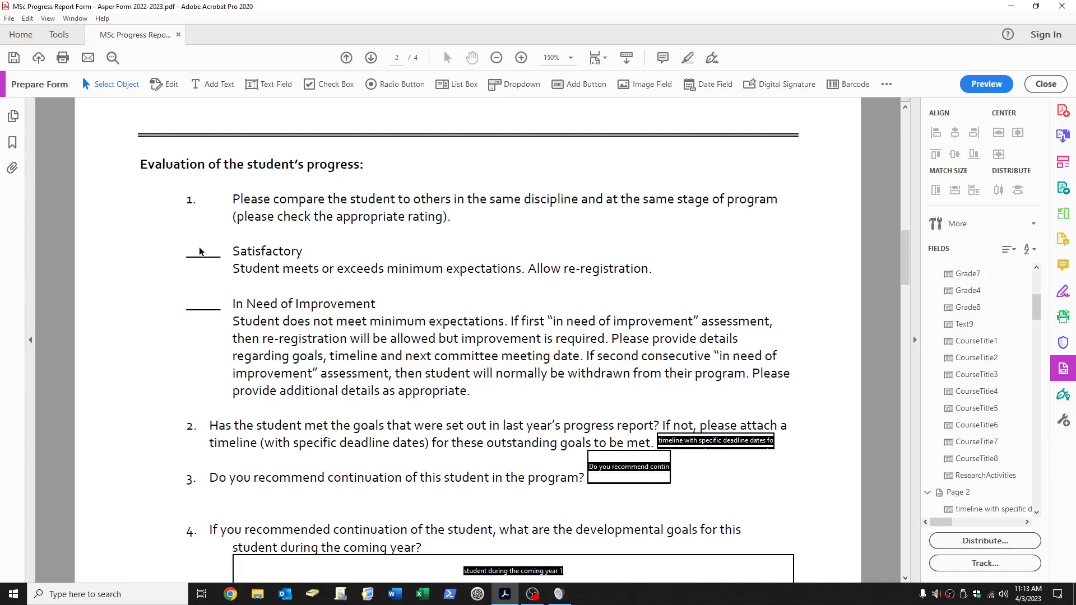
left_click(201, 245)
Add check boxes with default names beside Satisfactory and In Need of Improvement
left_click(323, 90)
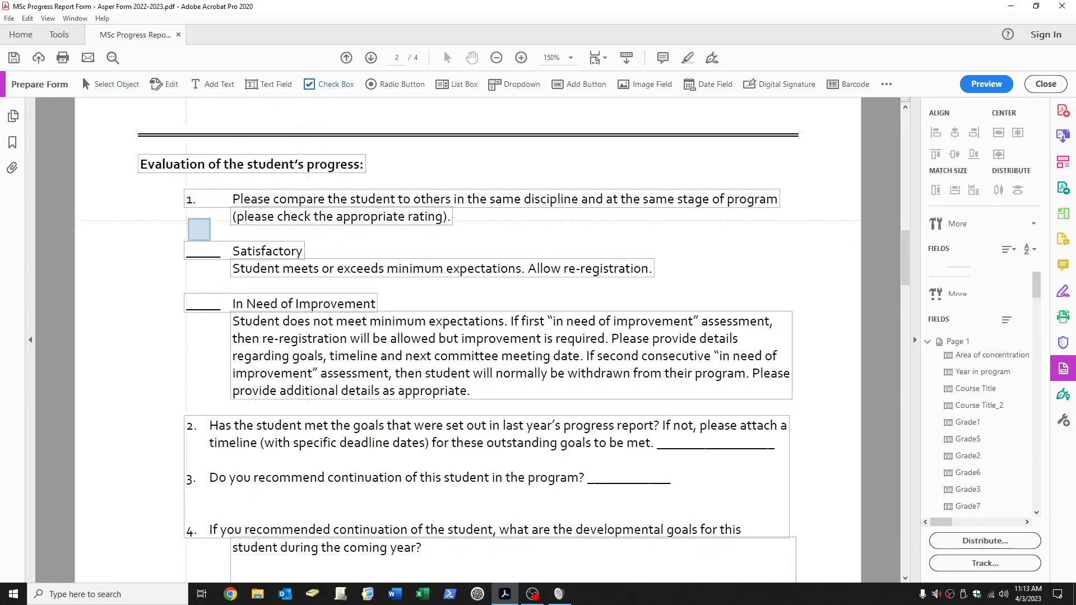
left_click(203, 242)
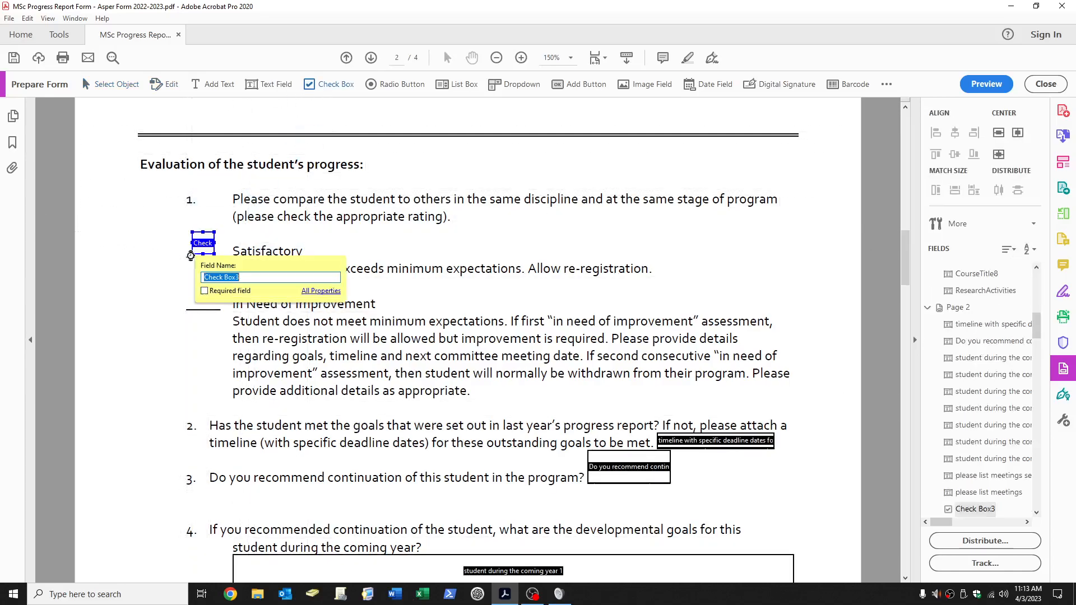
left_click(256, 278)
left_click(196, 252)
left_click(314, 84)
left_click(202, 296)
left_click(375, 315)
left_click(1034, 85)
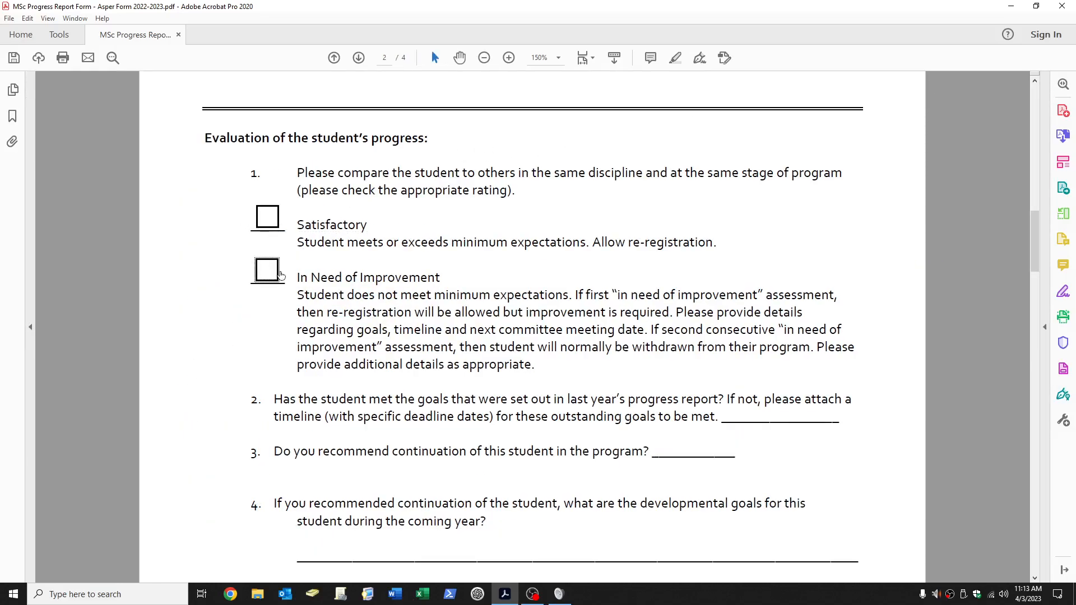
Scroll down to page 3's Seminar/Workshop Attendance and Other Event table
scroll(277, 191, "down", 3)
left_click(743, 338)
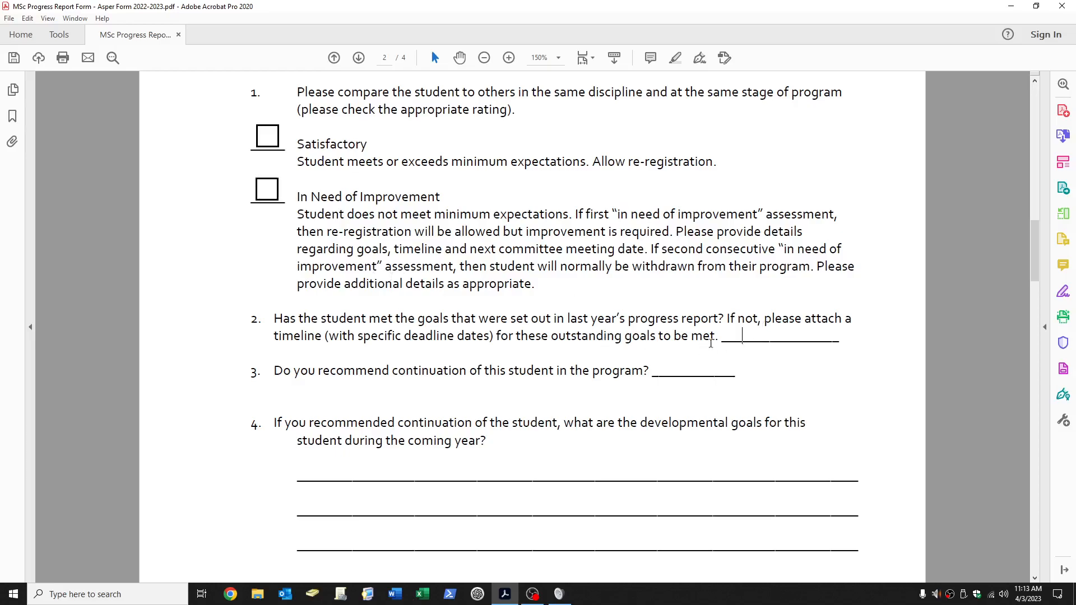
scroll(711, 355, "down", 1)
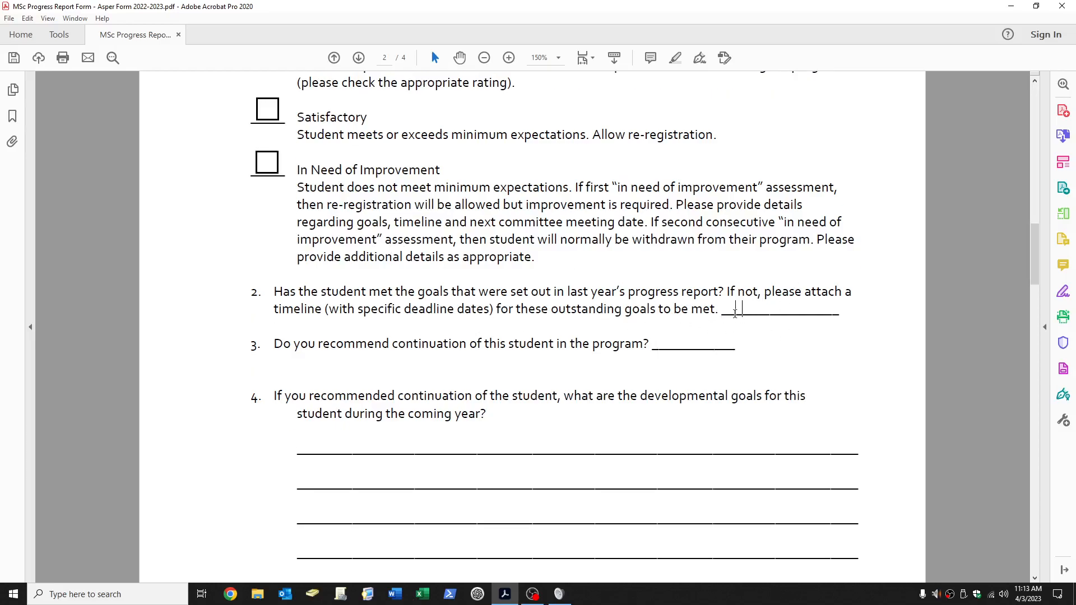
scroll(735, 312, "down", 6)
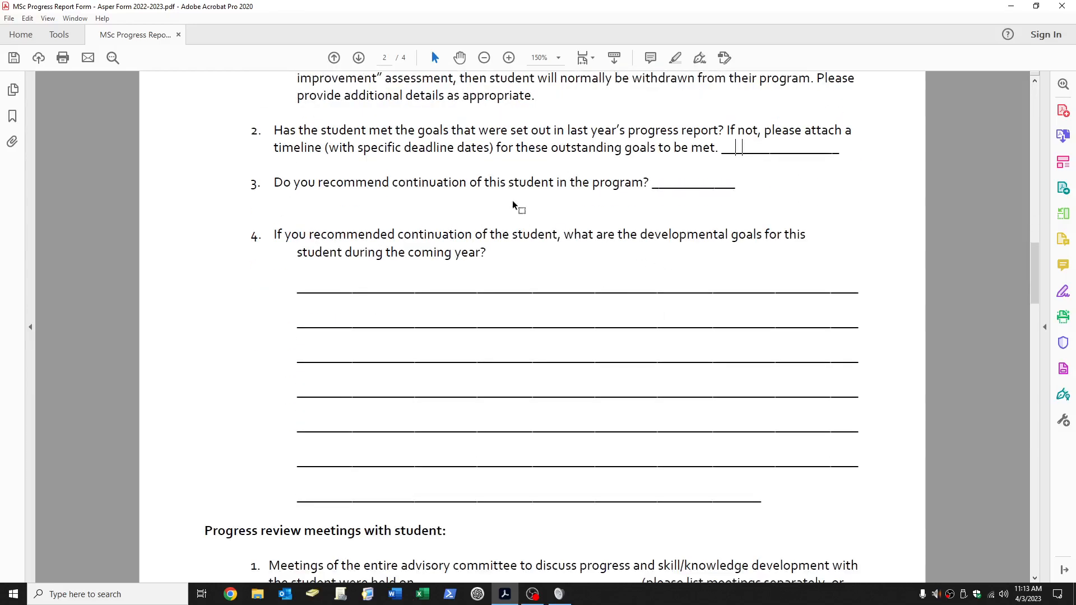
scroll(463, 248, "down", 12)
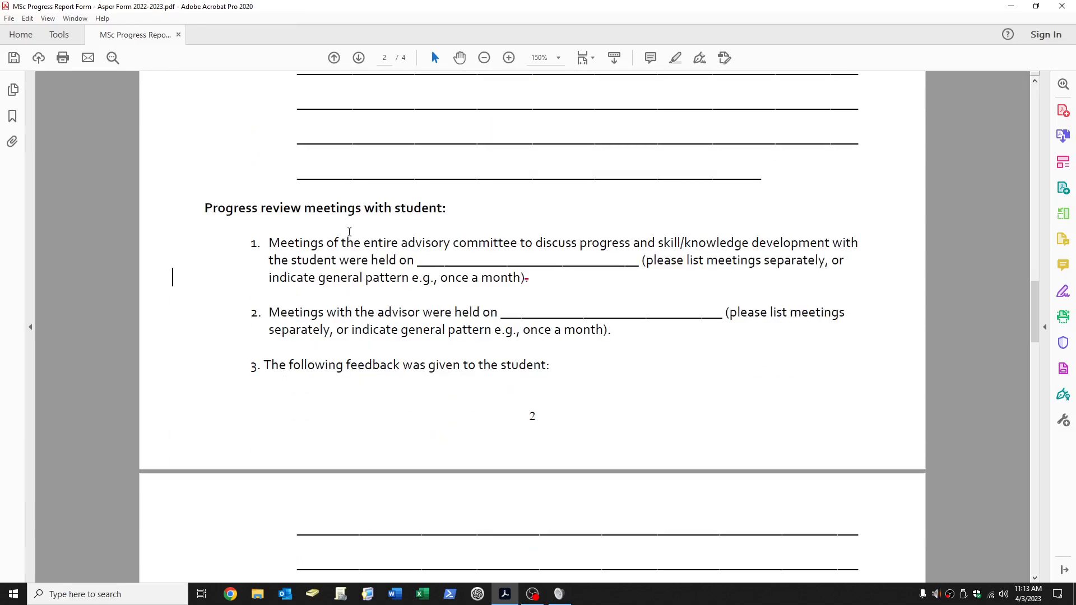
scroll(577, 275, "down", 20)
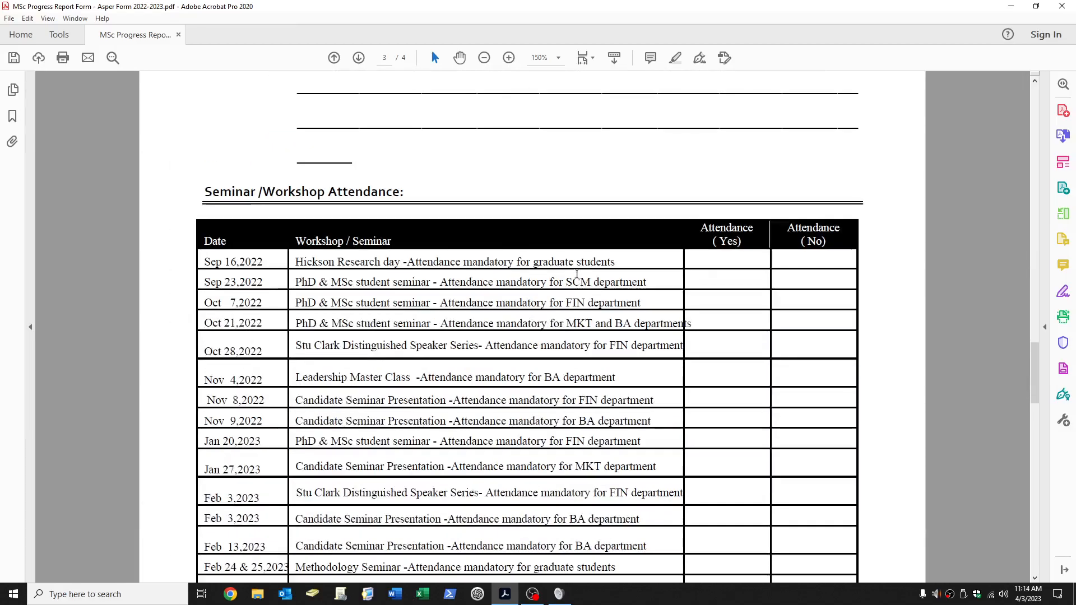
scroll(577, 274, "down", 2)
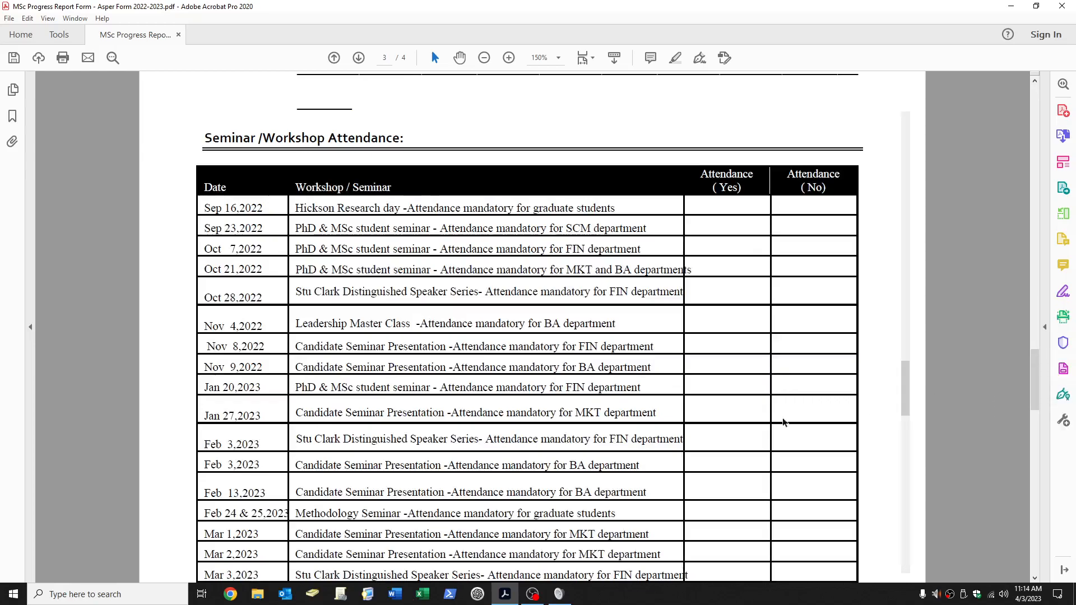
scroll(767, 402, "down", 7)
scroll(762, 392, "up", 7)
scroll(759, 359, "down", 17)
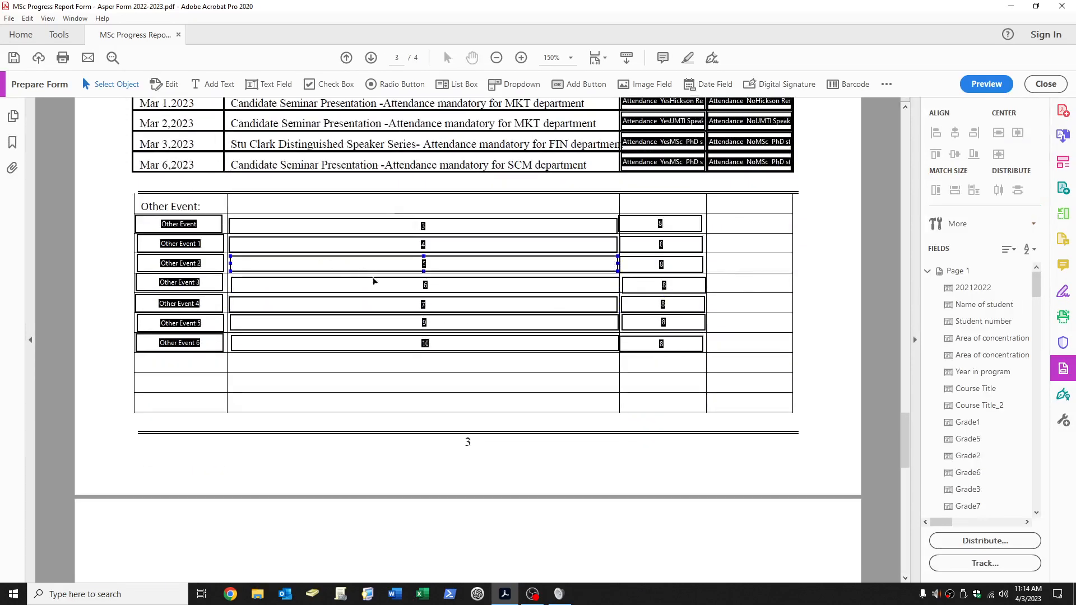
Test the Other Event table by entering 1 into seven consecutive fields
scroll(367, 277, "up", 1)
left_click(263, 259)
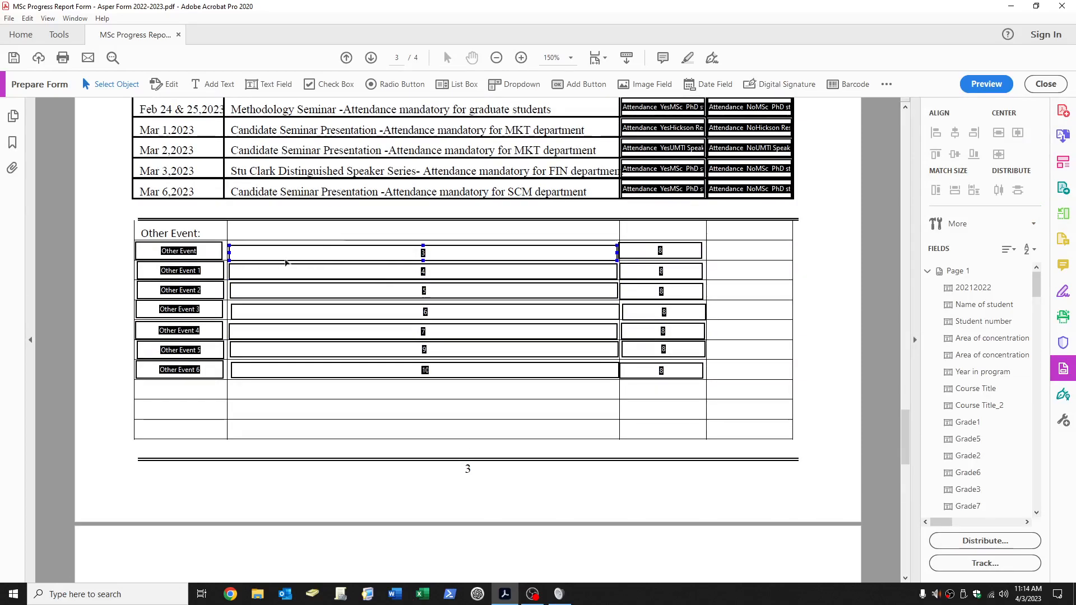
left_click(667, 250)
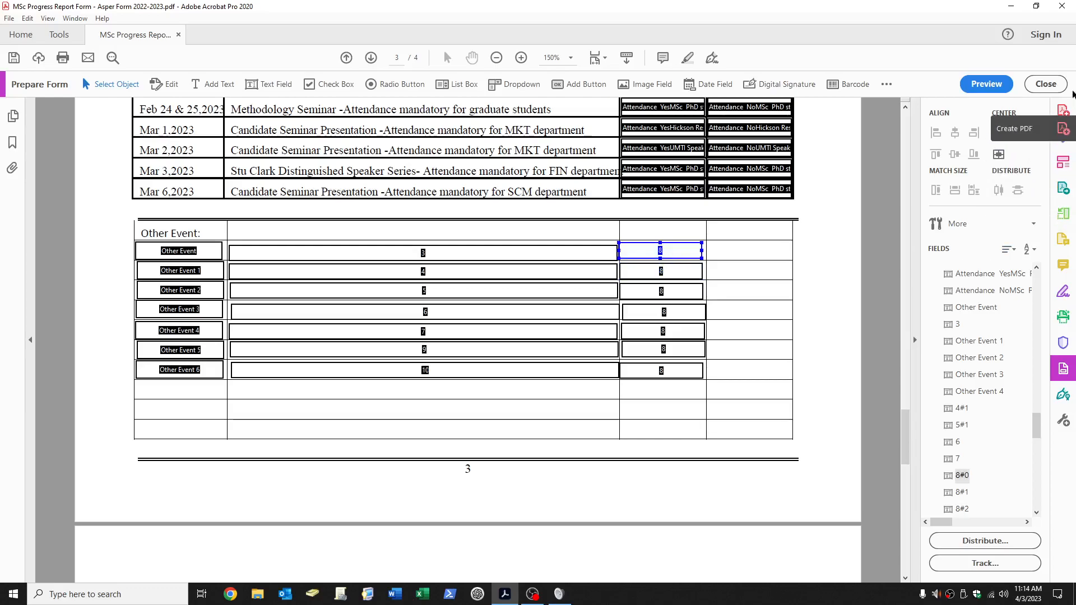
left_click(1046, 84)
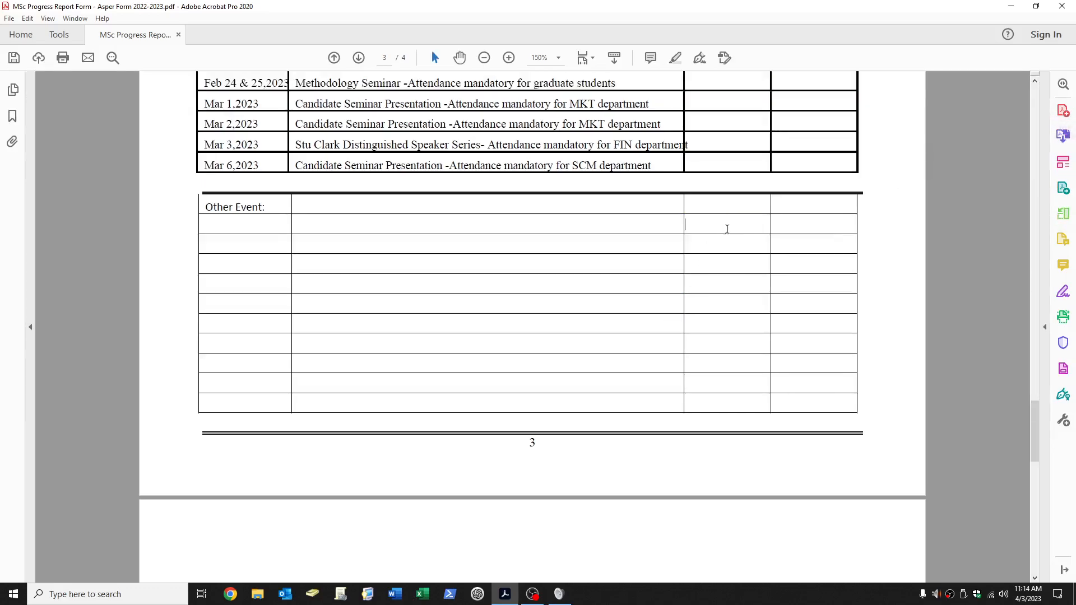
type("1\t1\t1\t1\t1\t1\t1")
Rename the second Other Event attendance field from 8#2 to cheeseburger
left_click(1062, 368)
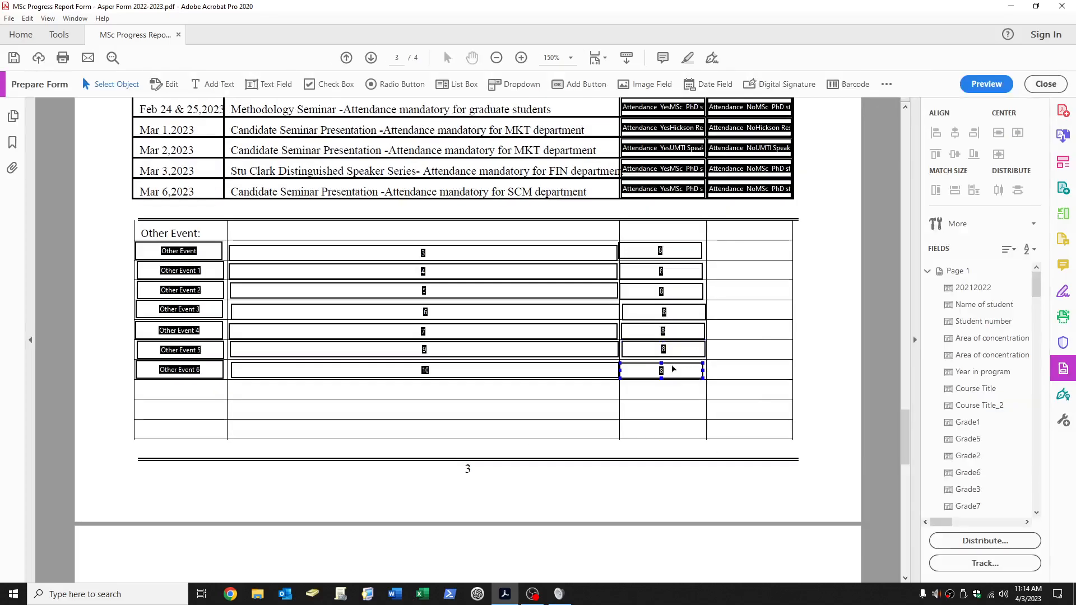
left_click(963, 510)
left_click(978, 507)
key("BackSpace")
key("BackSpace")
key("BackSpace")
type("cheeseburger")
key("Return")
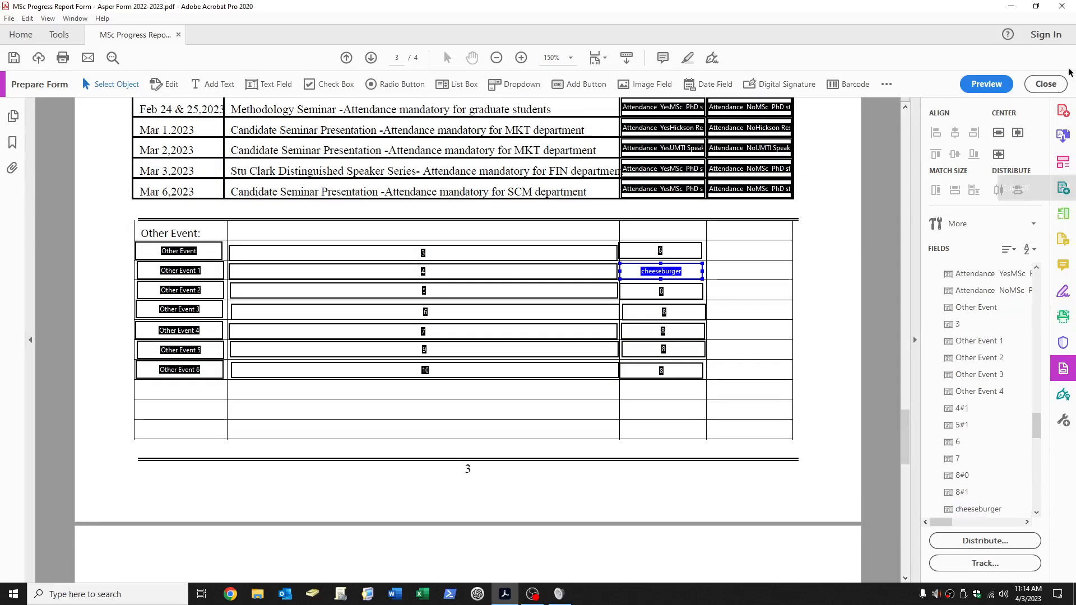
Check the filled values and commit the 1 entered in the attendance column
left_click(1043, 86)
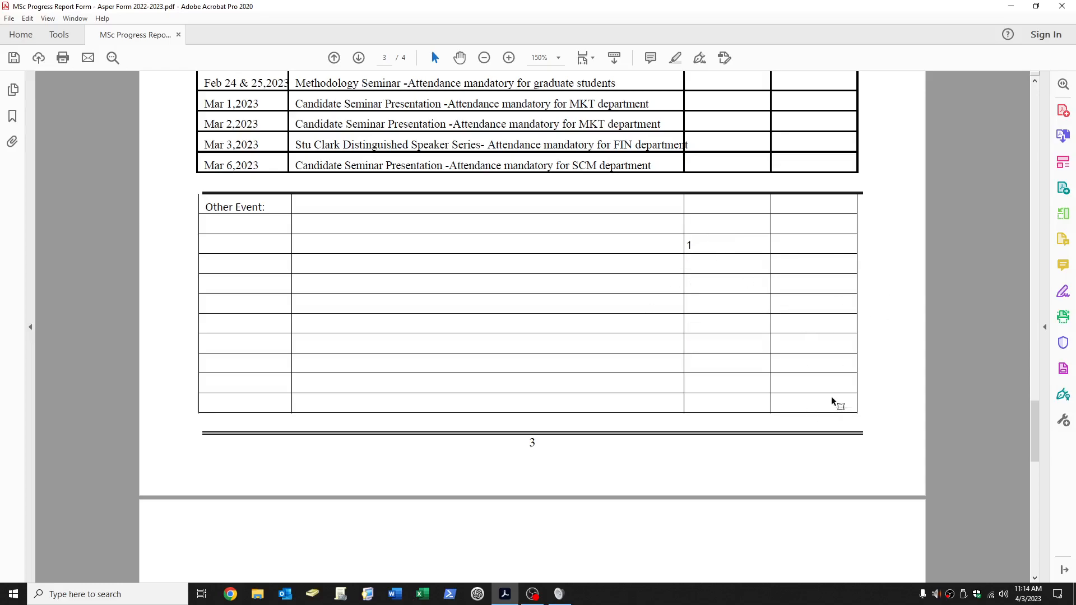
left_click(1062, 369)
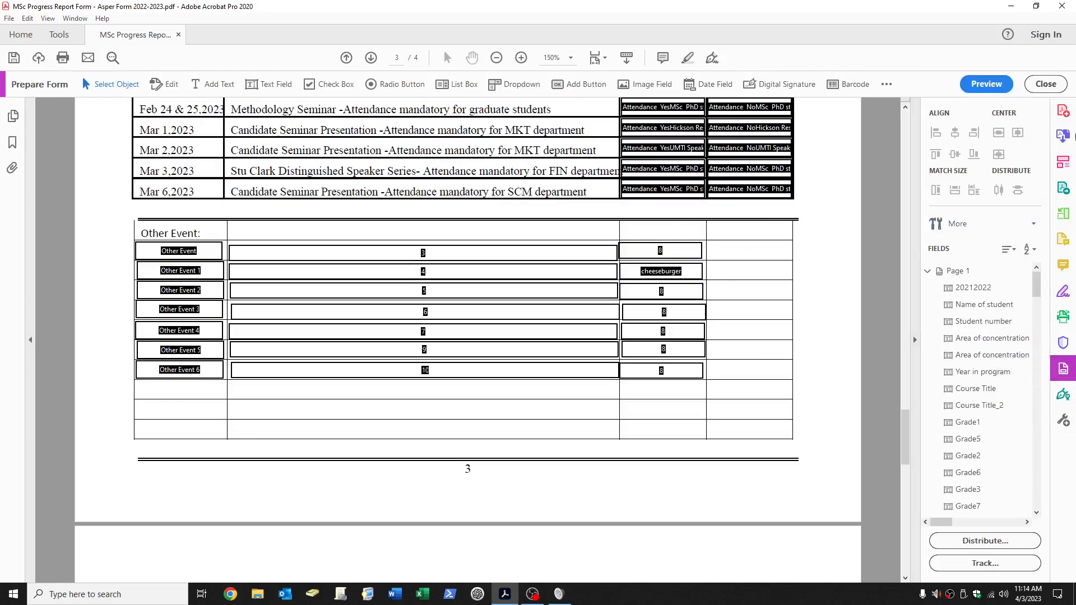
left_click(1046, 84)
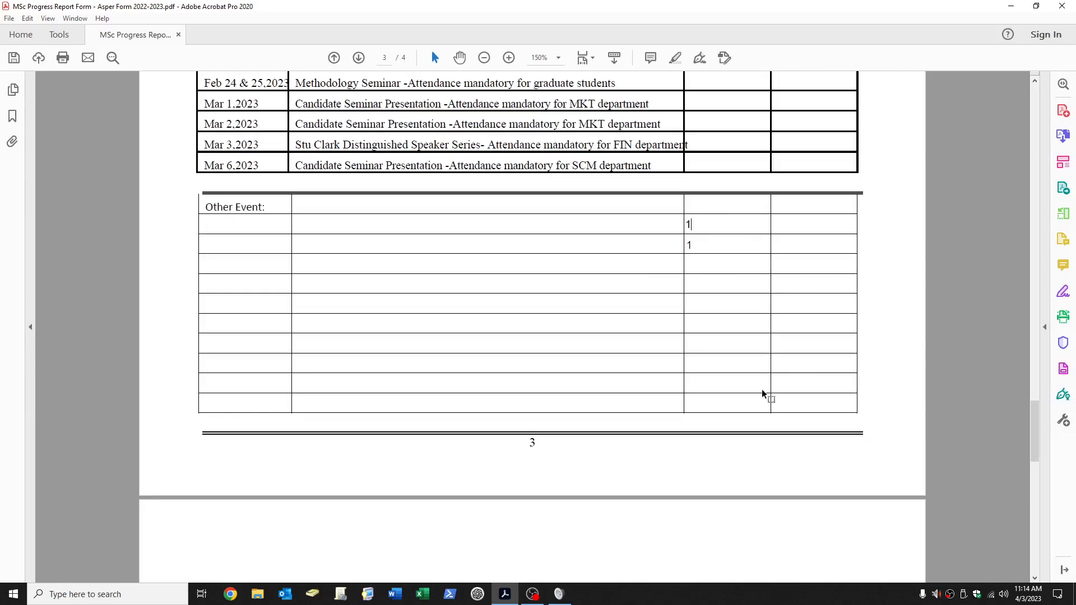
left_click(774, 460)
left_click(1063, 370)
left_click(666, 255)
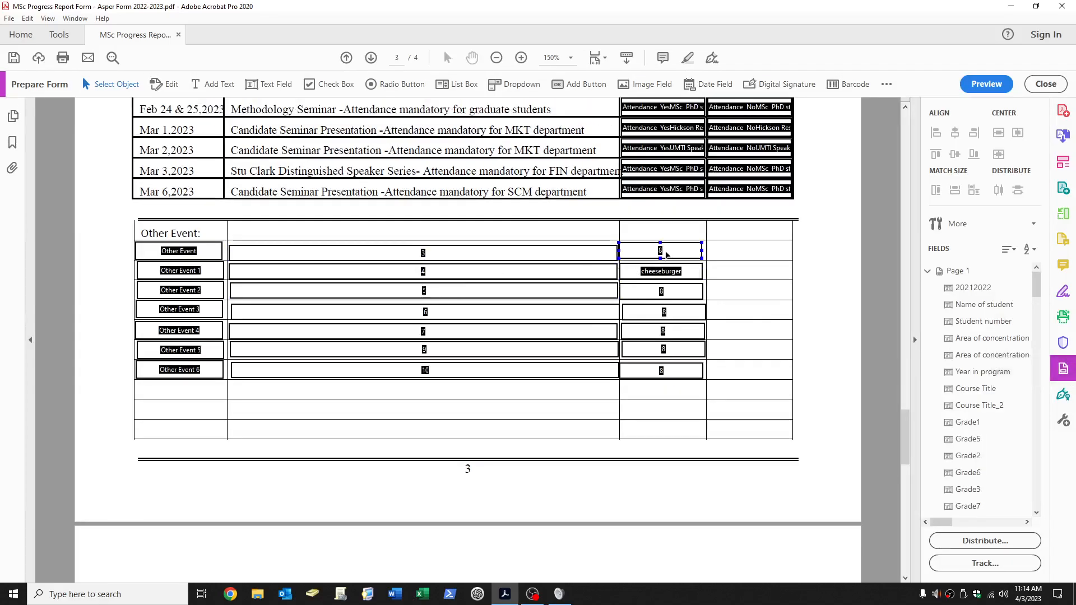
scroll(679, 215, "down", 10)
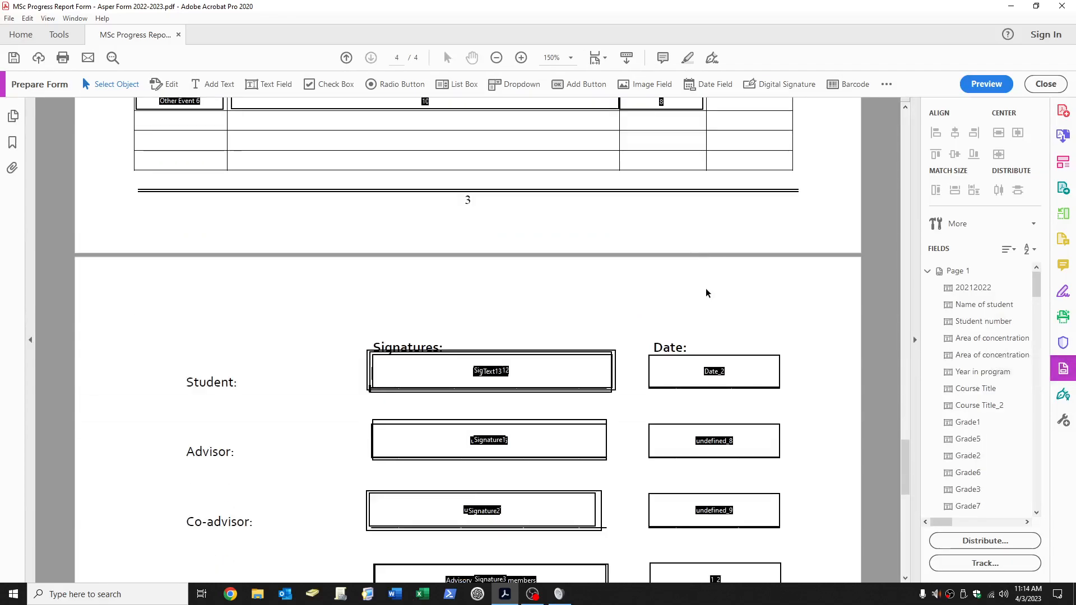
Separate the stacked fields and set them back onto the Student signature line
scroll(603, 294, "up", 1)
left_click_drag(472, 286, 605, 195)
mouse_move(493, 285)
left_mouse_down()
mouse_move(336, 325)
mouse_move(554, 281)
mouse_move(537, 281)
left_mouse_up()
mouse_move(265, 260)
left_mouse_down()
mouse_move(492, 264)
mouse_move(541, 285)
left_mouse_up()
left_click_drag(608, 197, 485, 287)
Digitally sign the Student signature field with the digital ID
left_click(1045, 84)
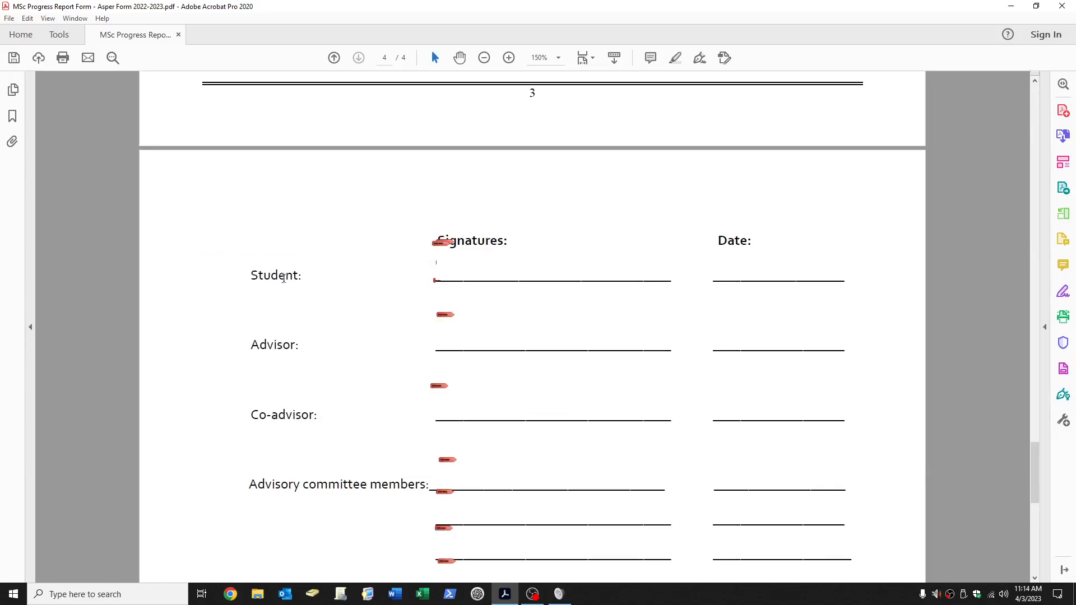
left_click(462, 277)
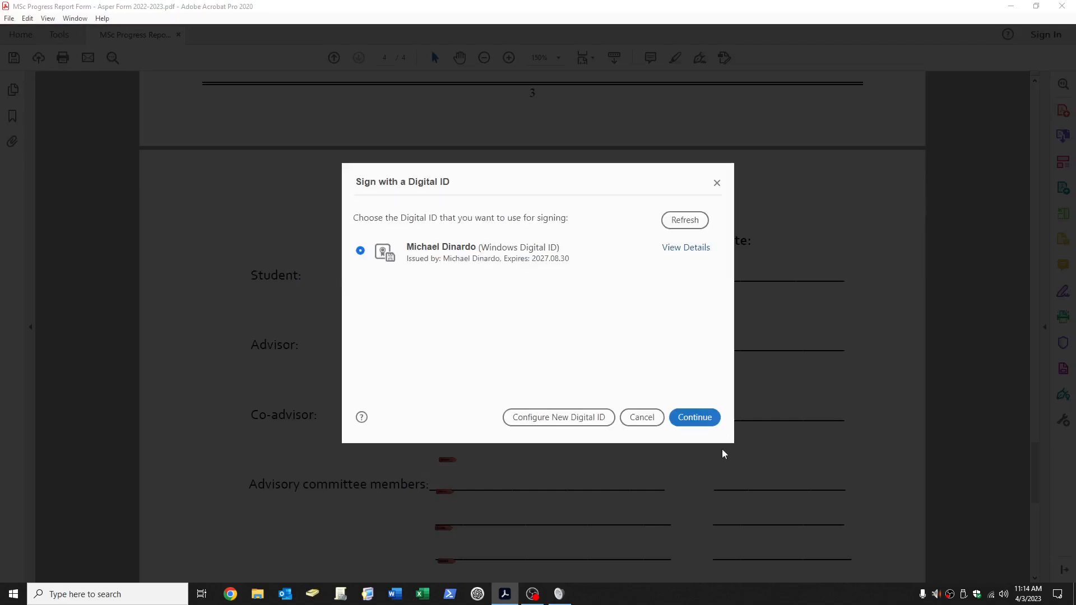
left_click(708, 423)
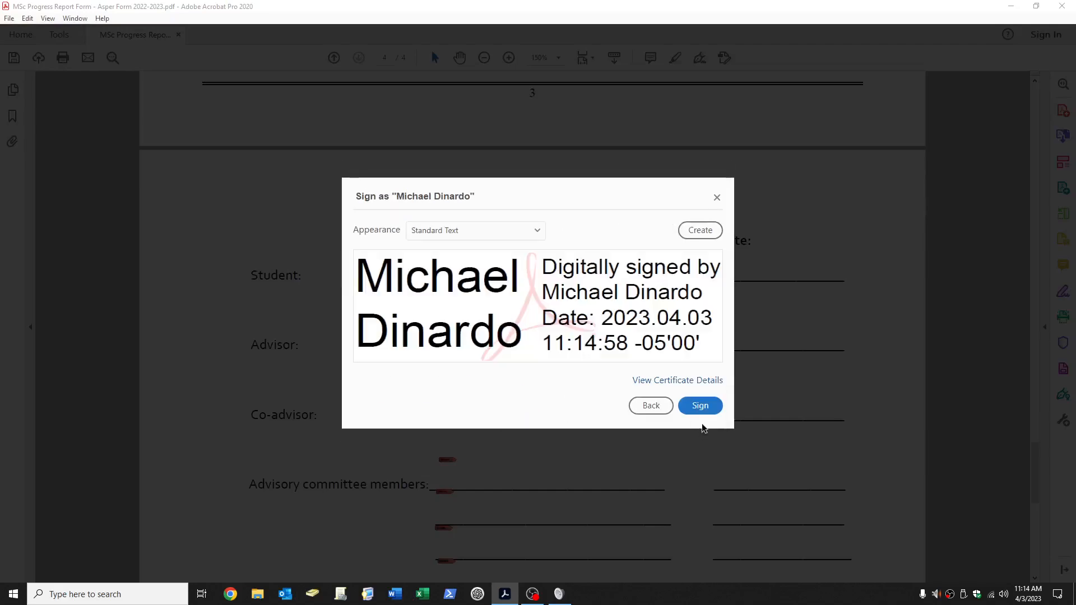
left_click(699, 406)
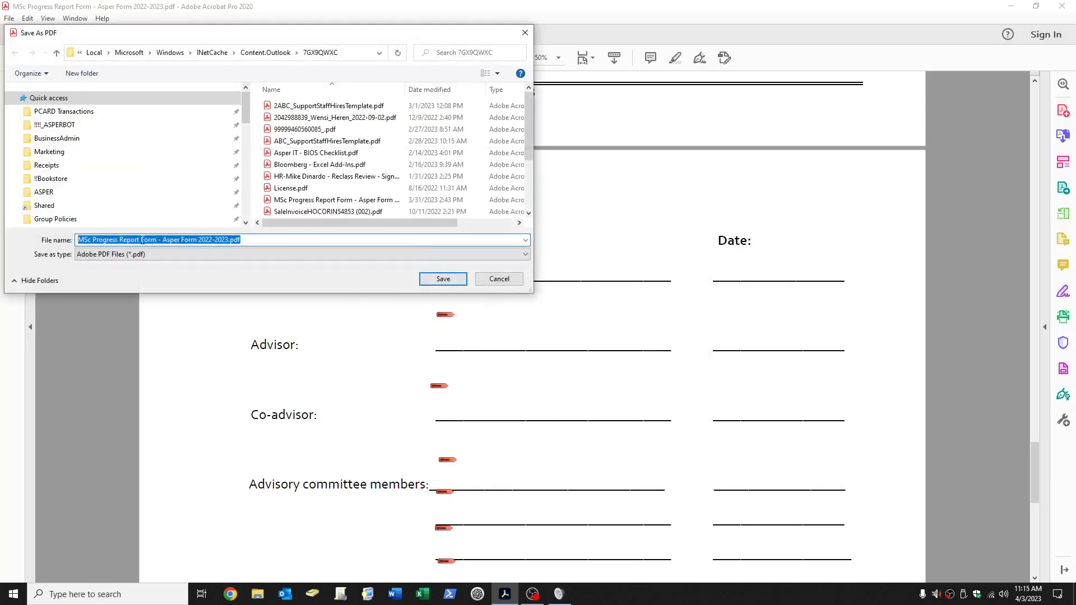
Save the signed copy with 'test1234' added to the file name
left_click(78, 240)
type("test1234")
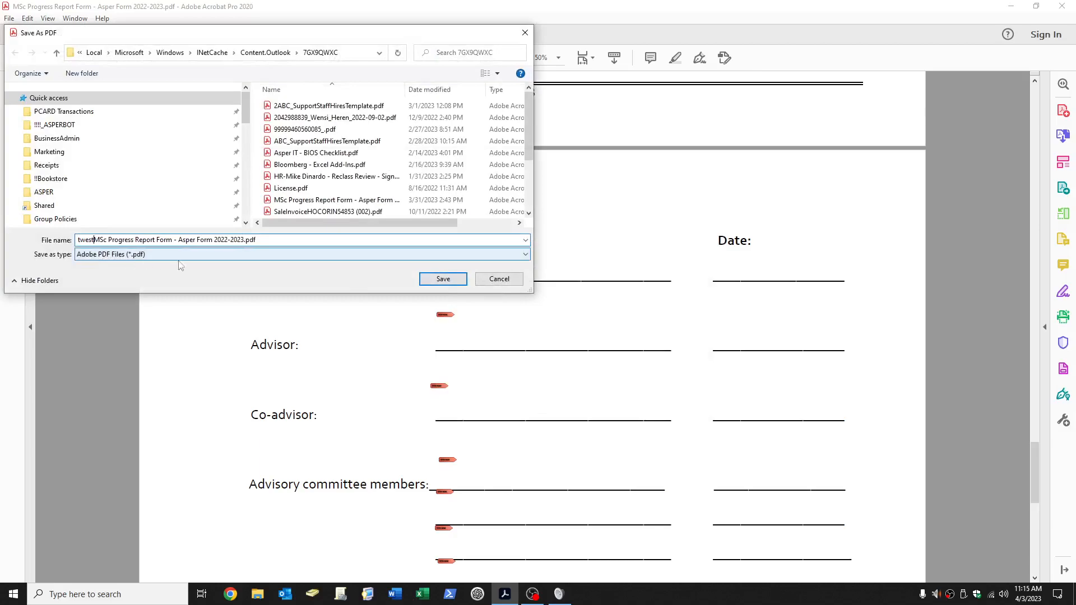
left_click(440, 279)
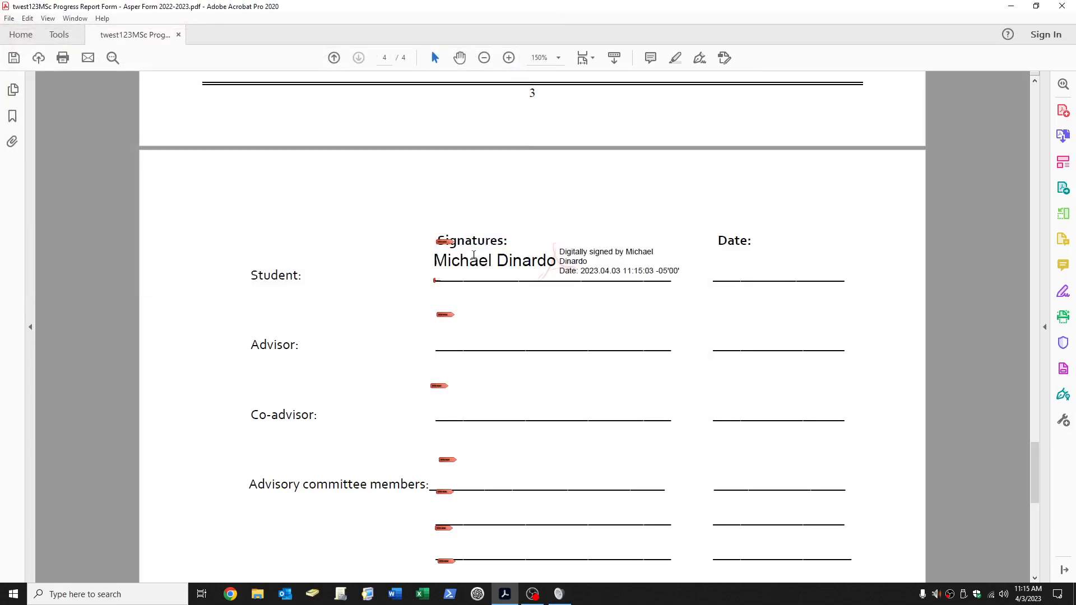
Review the Student signature's properties and validation status to confirm it is valid
left_click(1063, 368)
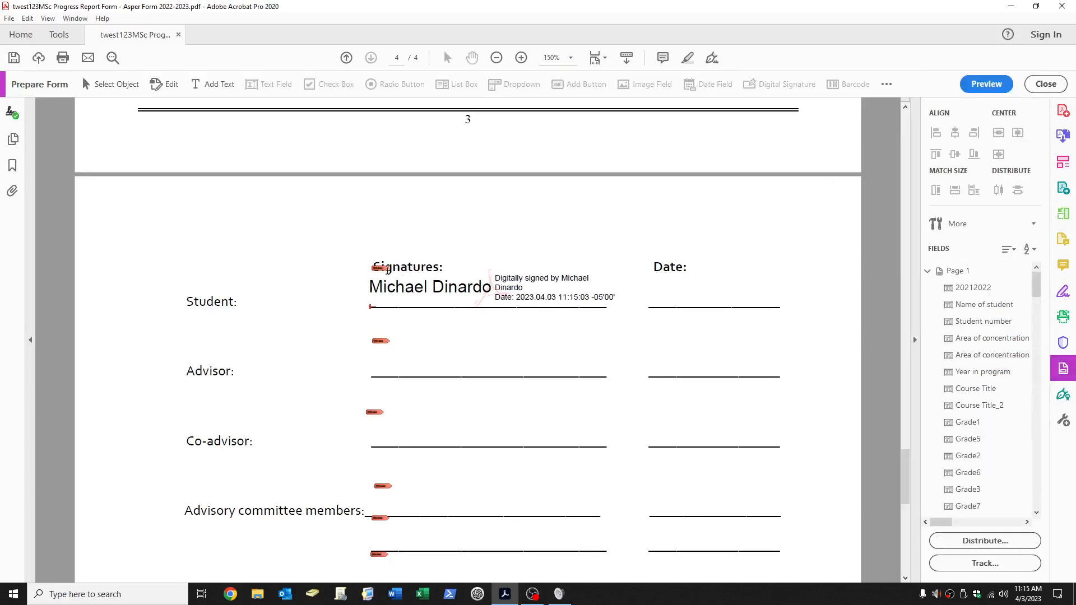
left_click(1045, 84)
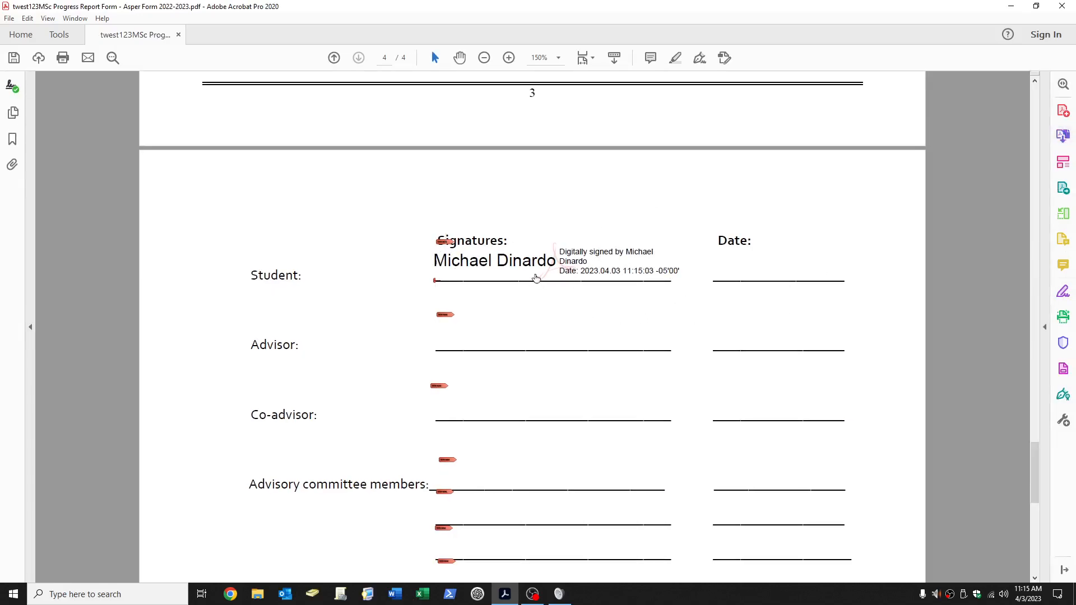
left_click(1063, 368)
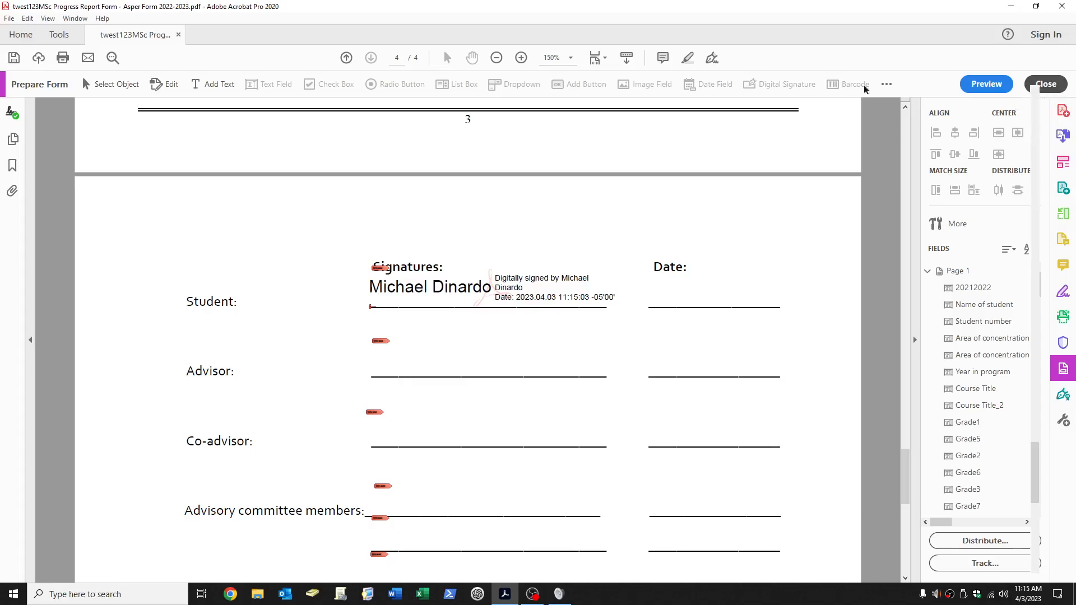
left_click(1044, 84)
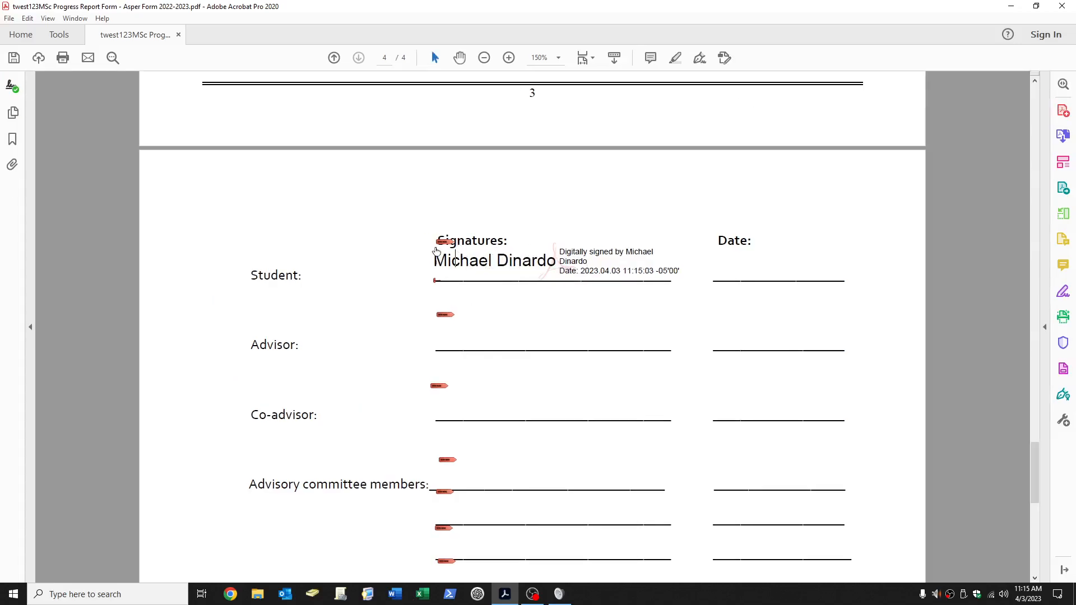
left_click(483, 259)
left_click(564, 338)
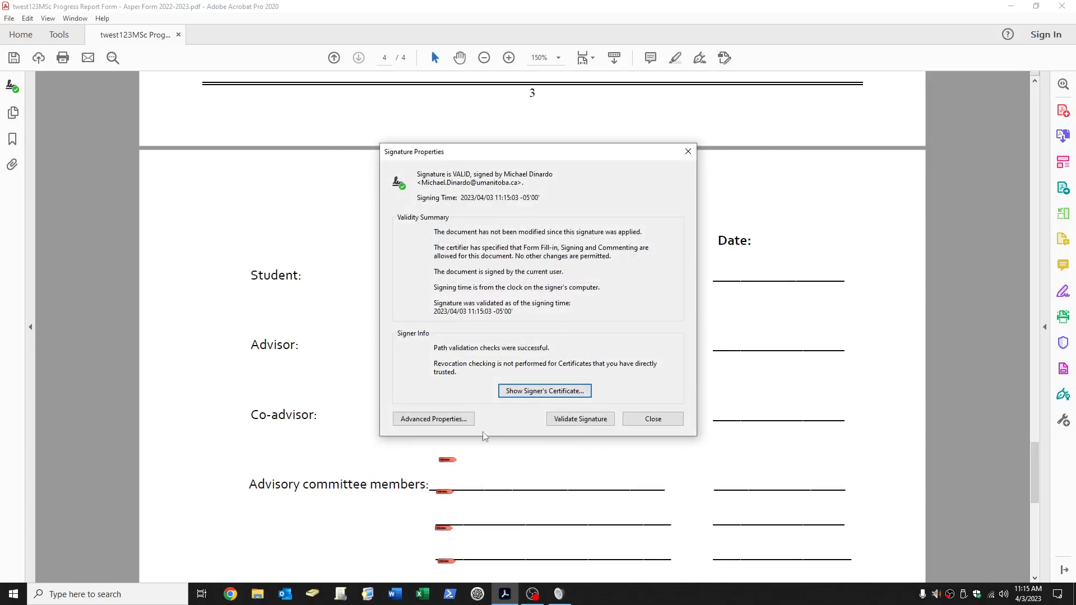
left_click(653, 419)
left_click(552, 249)
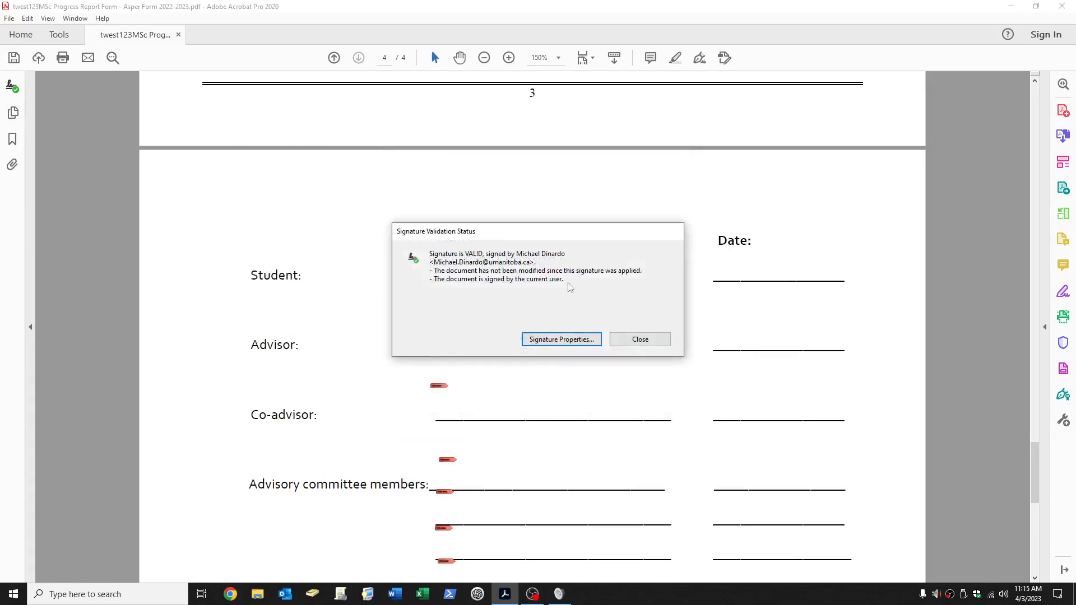
Close the validation status and scroll through all four pages, ending at the Other Event table
left_click(657, 344)
scroll(665, 336, "down", 8)
scroll(657, 322, "up", 9)
scroll(665, 323, "up", 20)
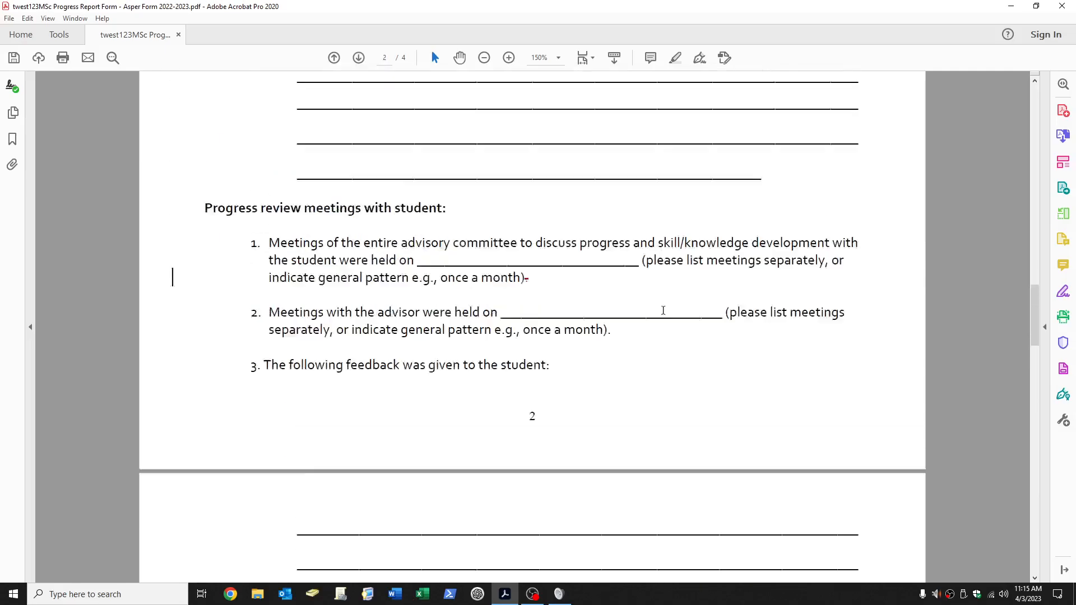
scroll(662, 297, "up", 12)
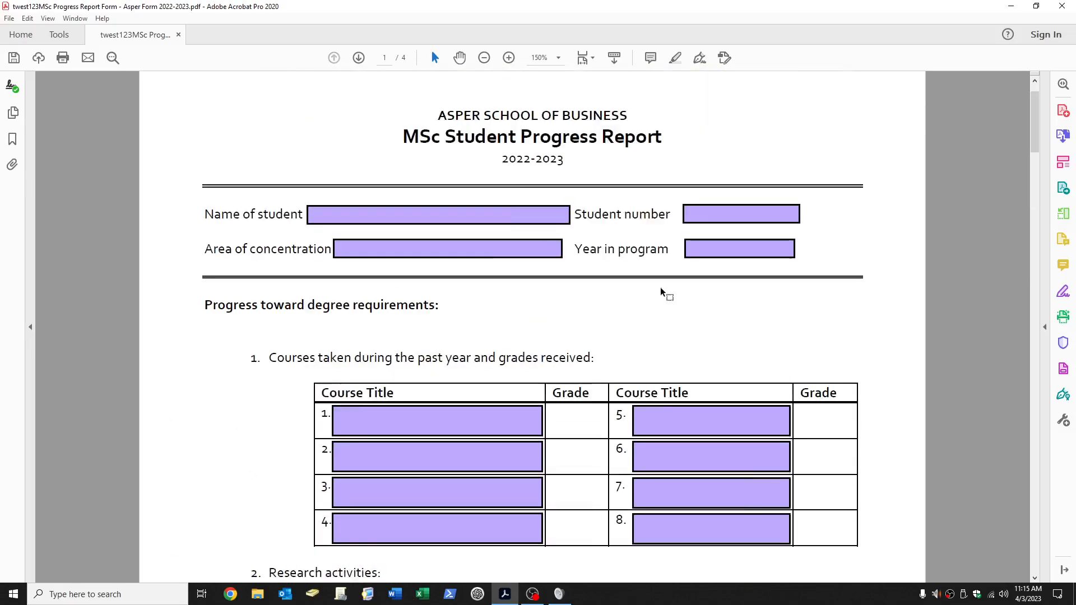
scroll(660, 297, "down", 12)
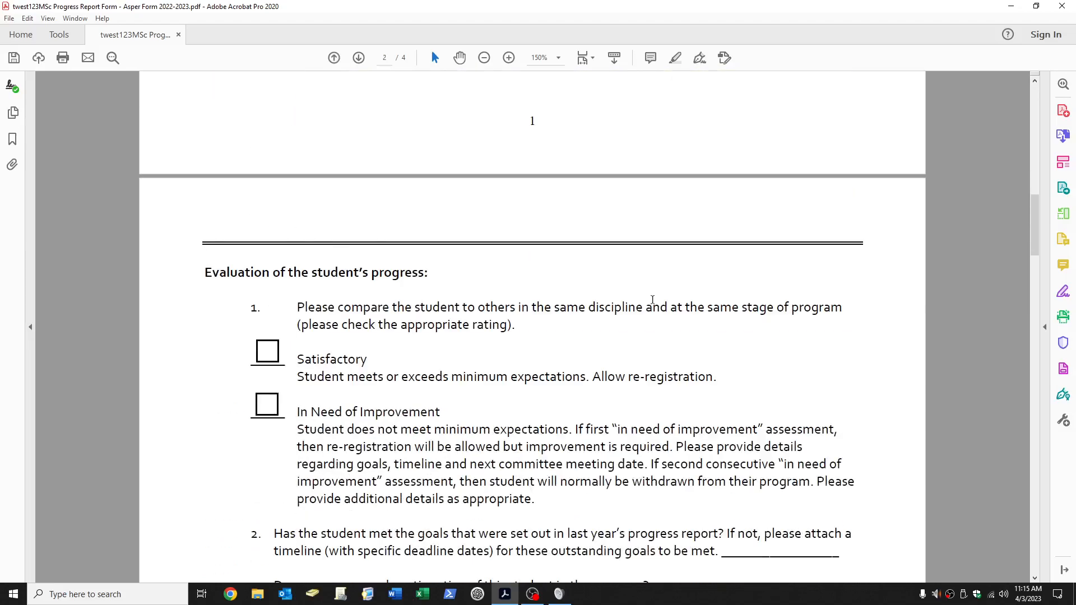
scroll(656, 321, "down", 15)
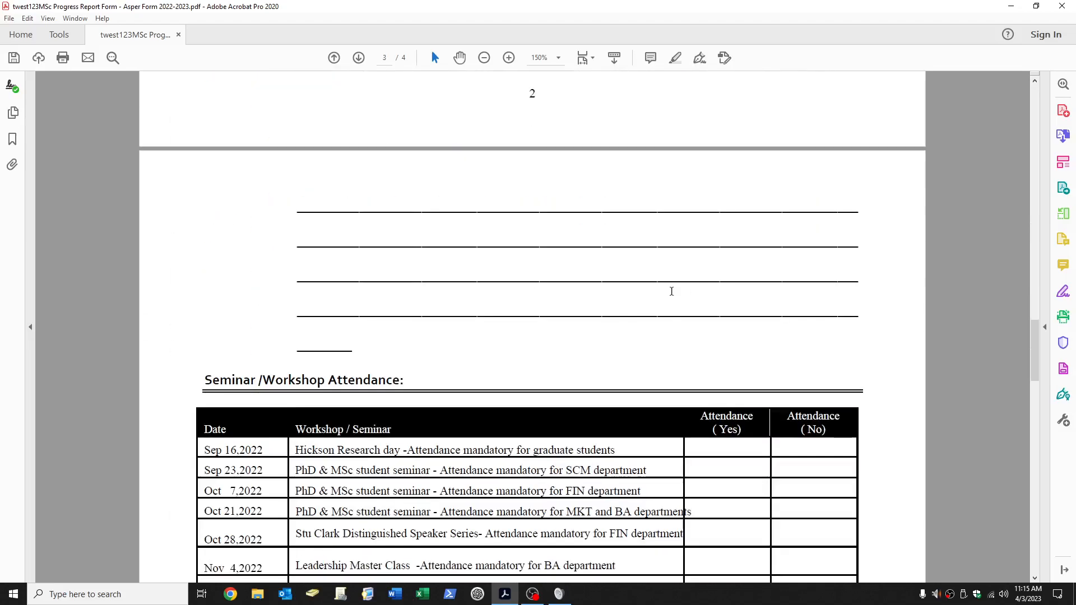
scroll(658, 298, "down", 15)
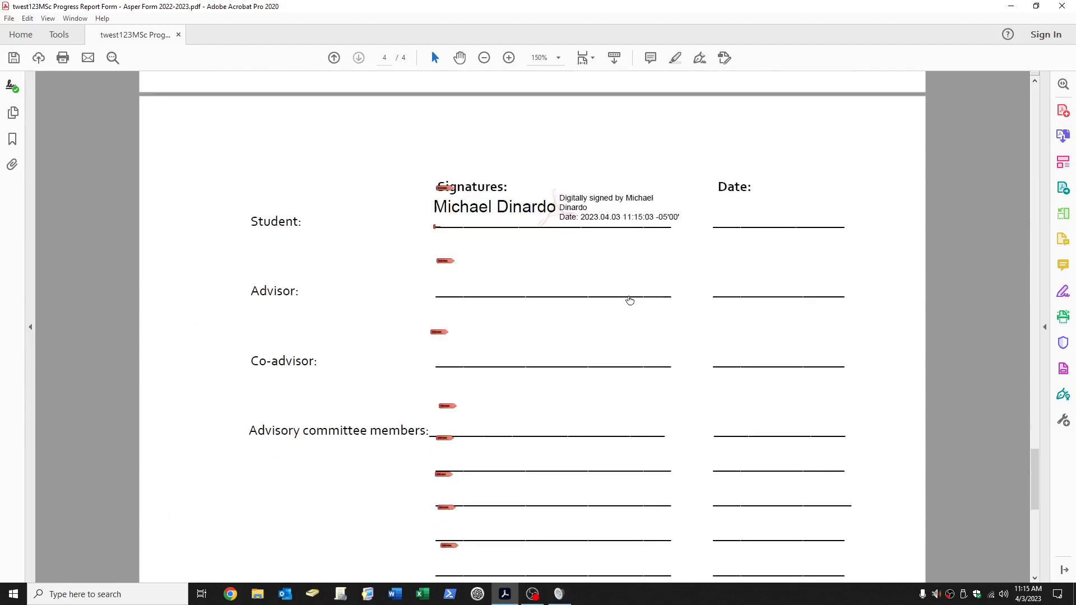
scroll(623, 310, "down", 3)
scroll(627, 290, "up", 15)
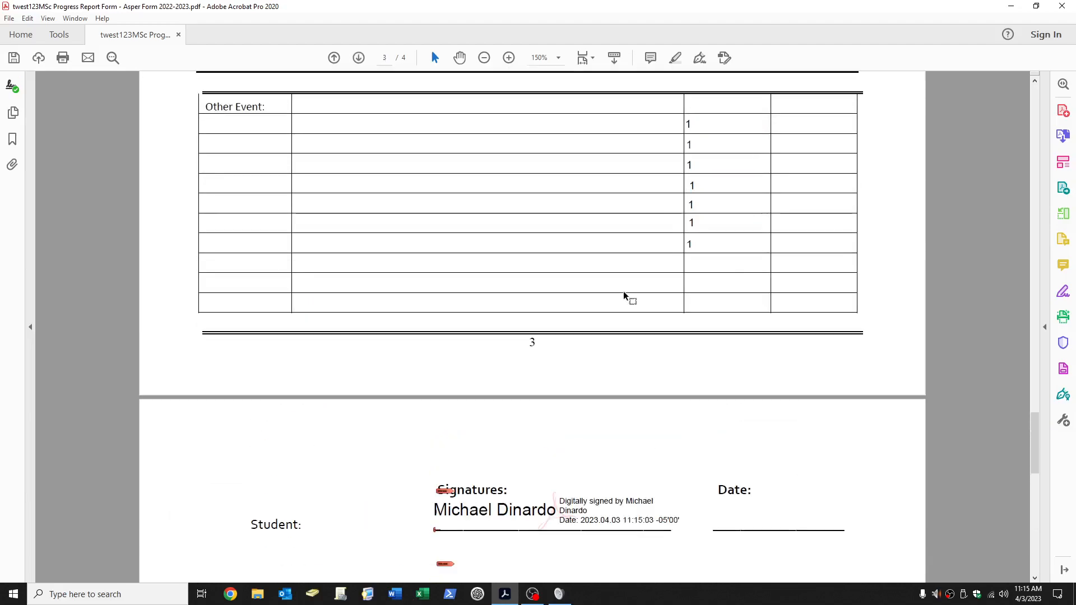
scroll(622, 291, "up", 5)
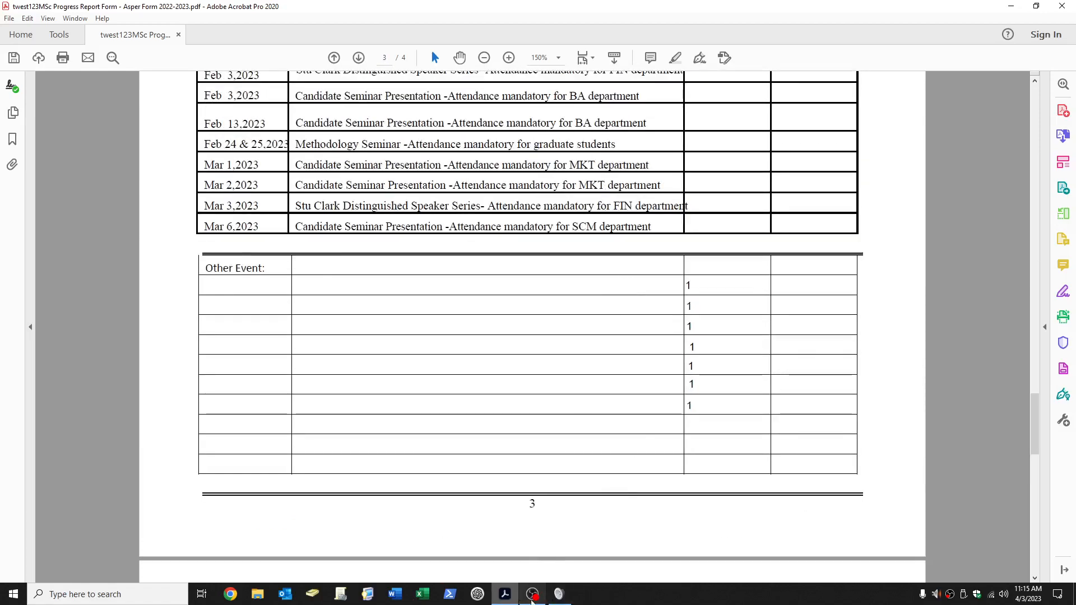